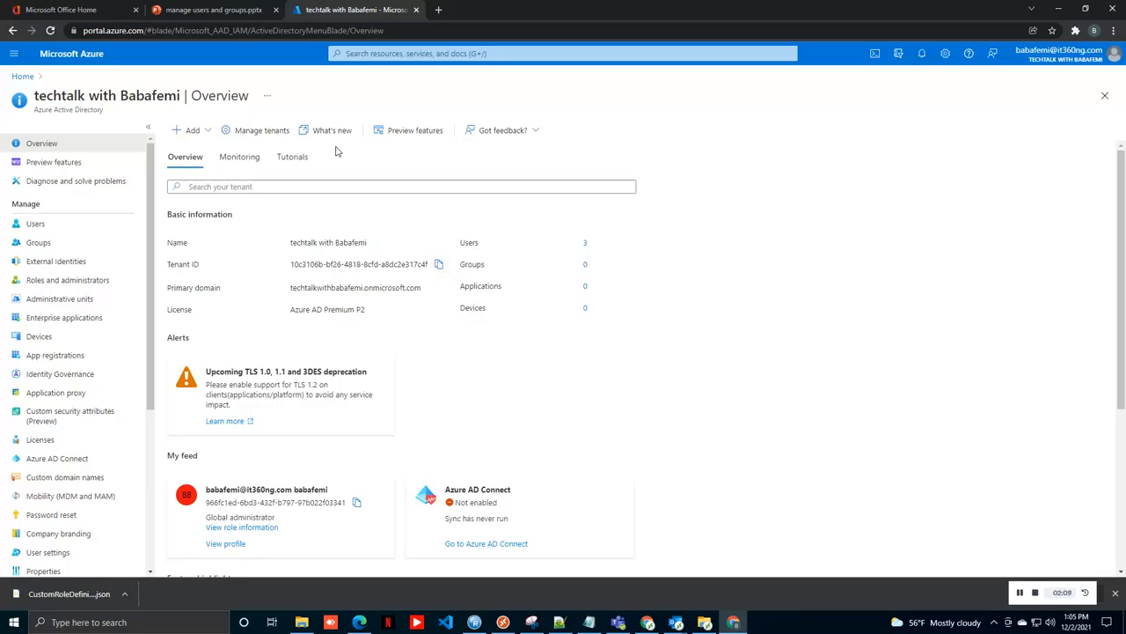
Step: Open the Users page in Azure Active Directory to list all users in the tenant
{"action": "left_click", "coordinate": [86, 224]}
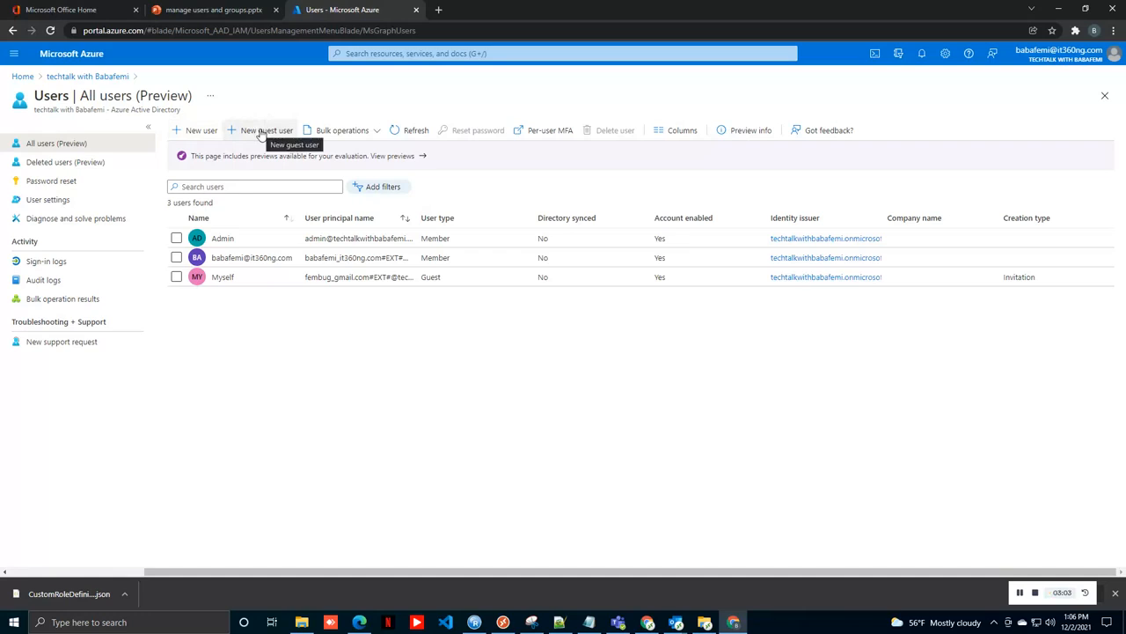
Step: Look at Bulk create, then start a blank single New user form instead
{"action": "left_click", "coordinate": [375, 131]}
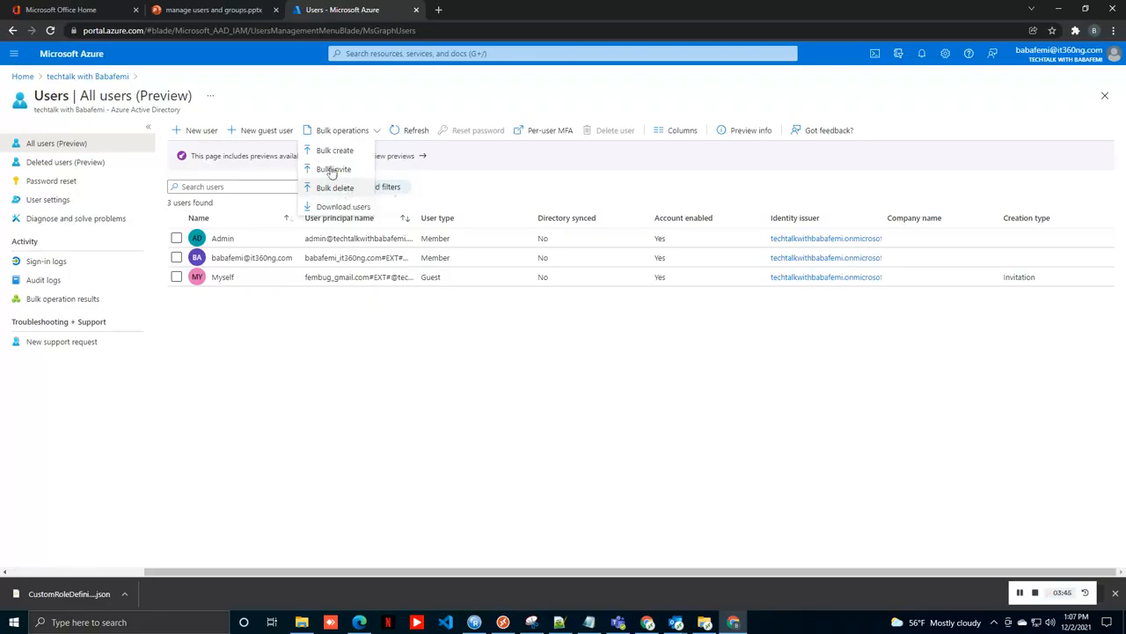
{"action": "left_click", "coordinate": [335, 152]}
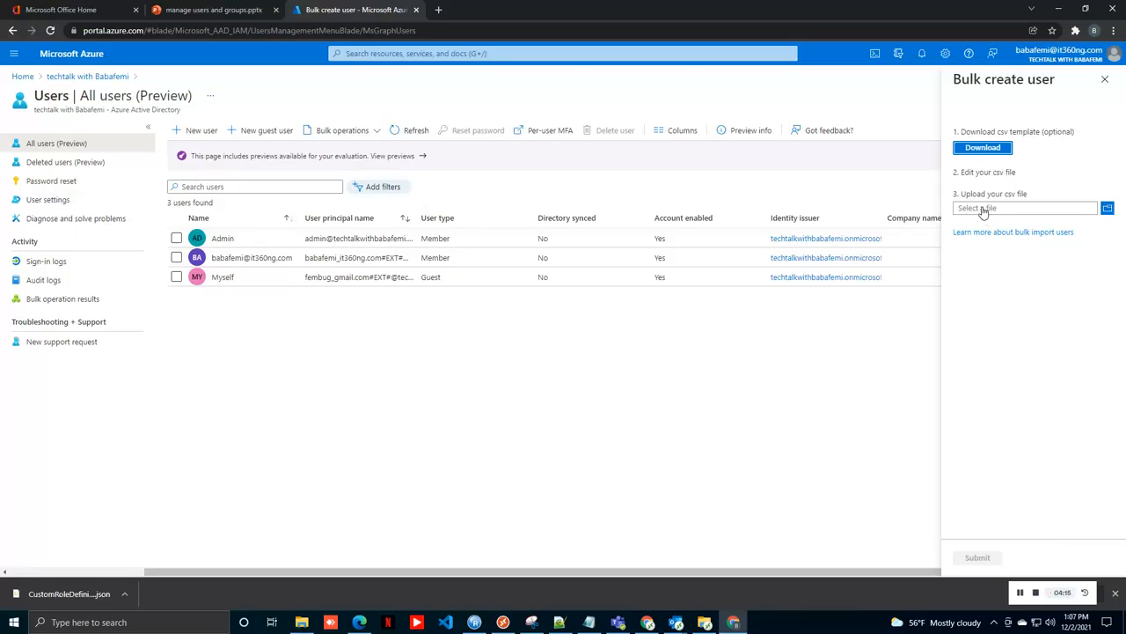
{"action": "left_click", "coordinate": [200, 132]}
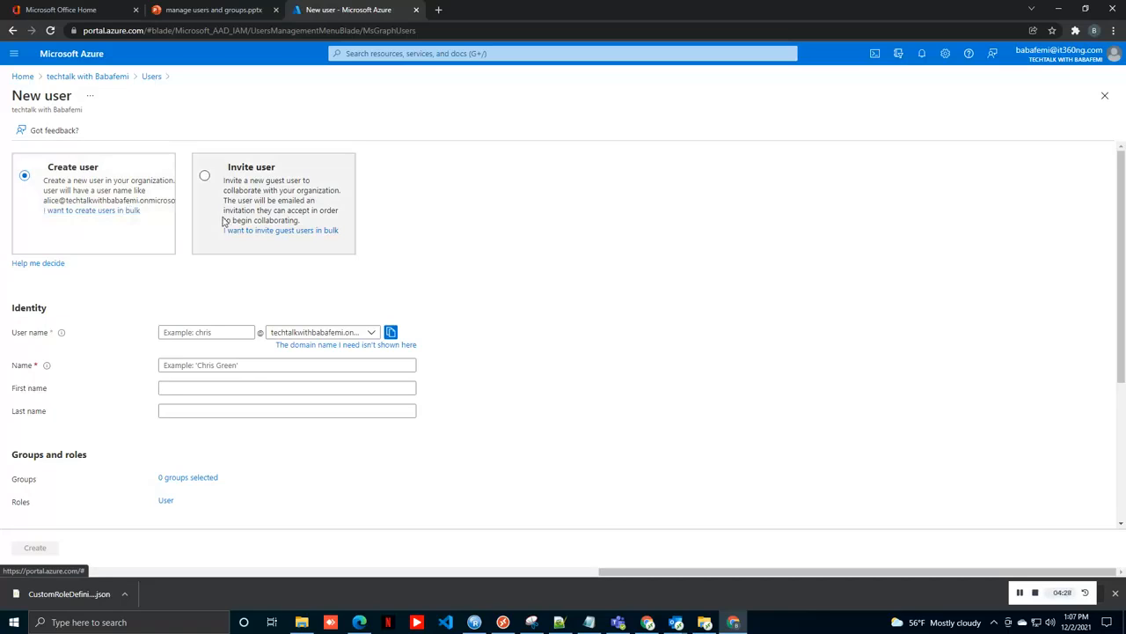
Step: Enter the new user's user name, display name, first name and last name, correcting a typo
{"action": "left_click", "coordinate": [195, 332]}
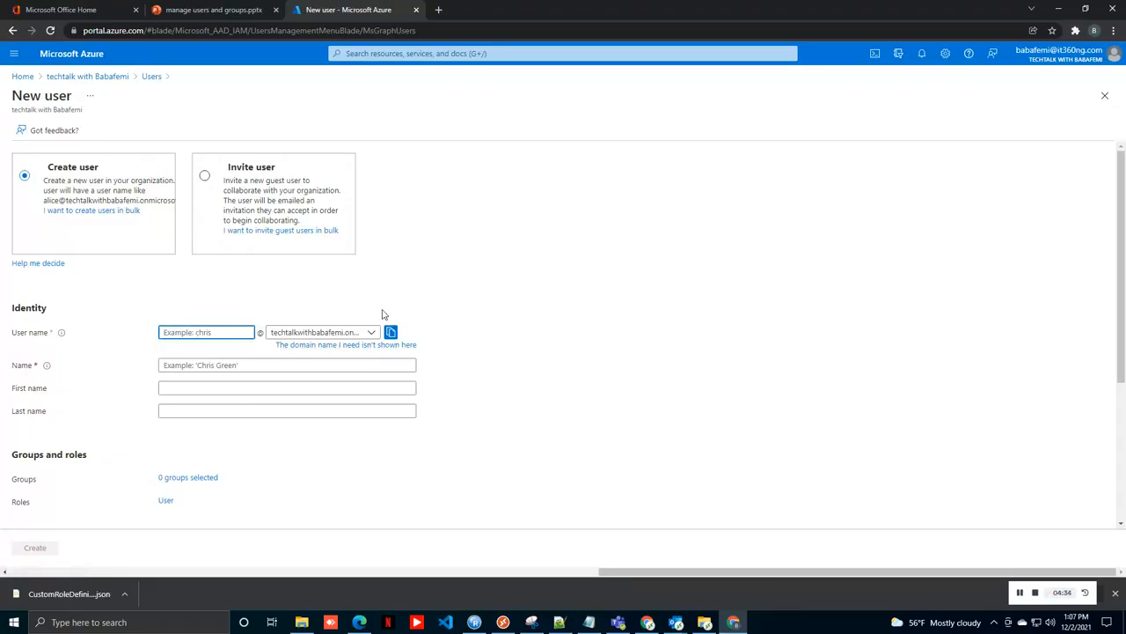
{"action": "left_click", "coordinate": [372, 334]}
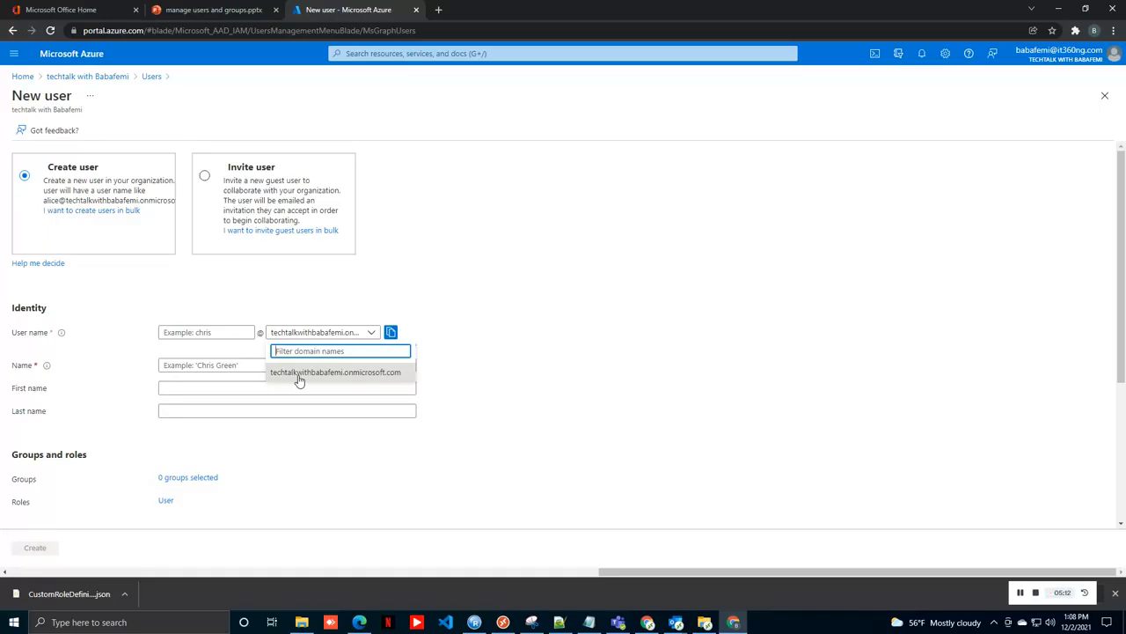
{"action": "left_click", "coordinate": [229, 332]}
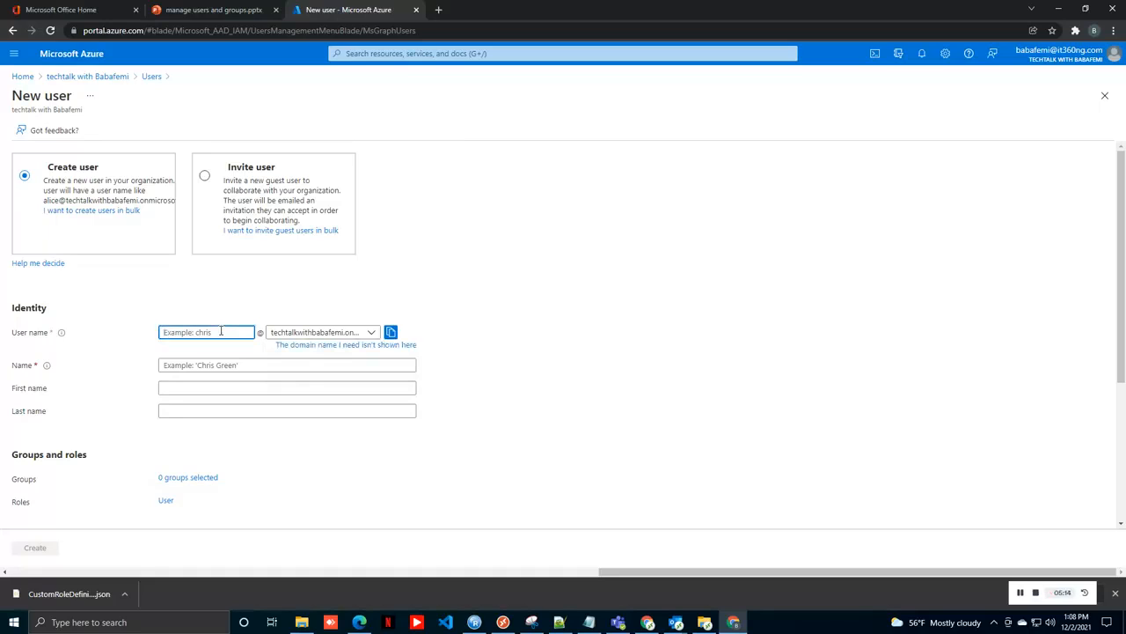
{"action": "type", "text": "chris"}
{"action": "left_click", "coordinate": [220, 364]}
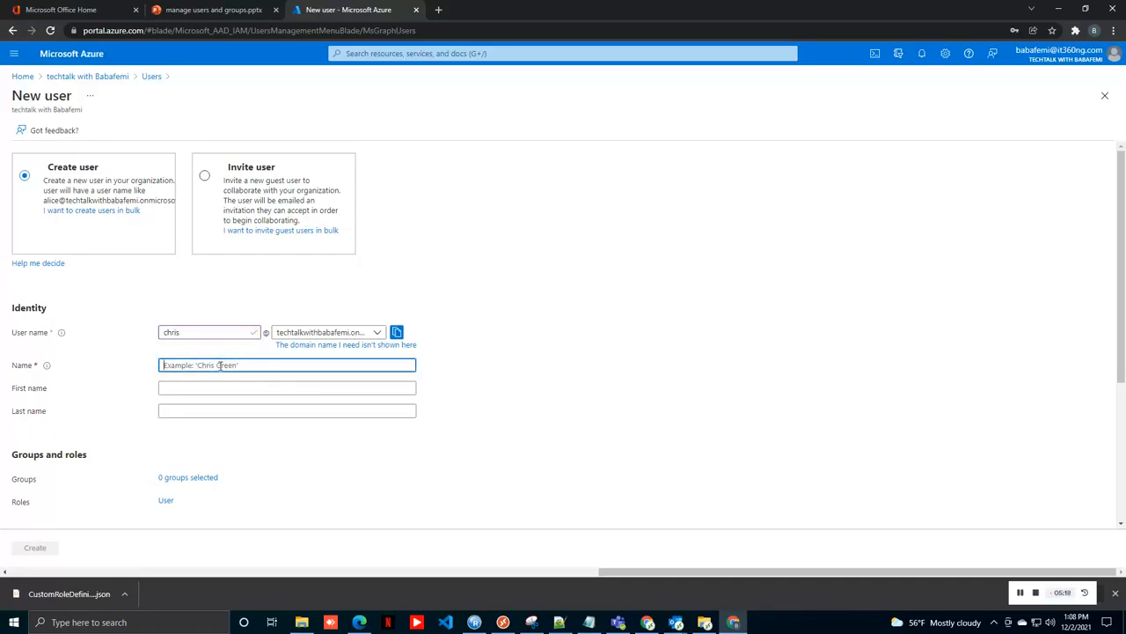
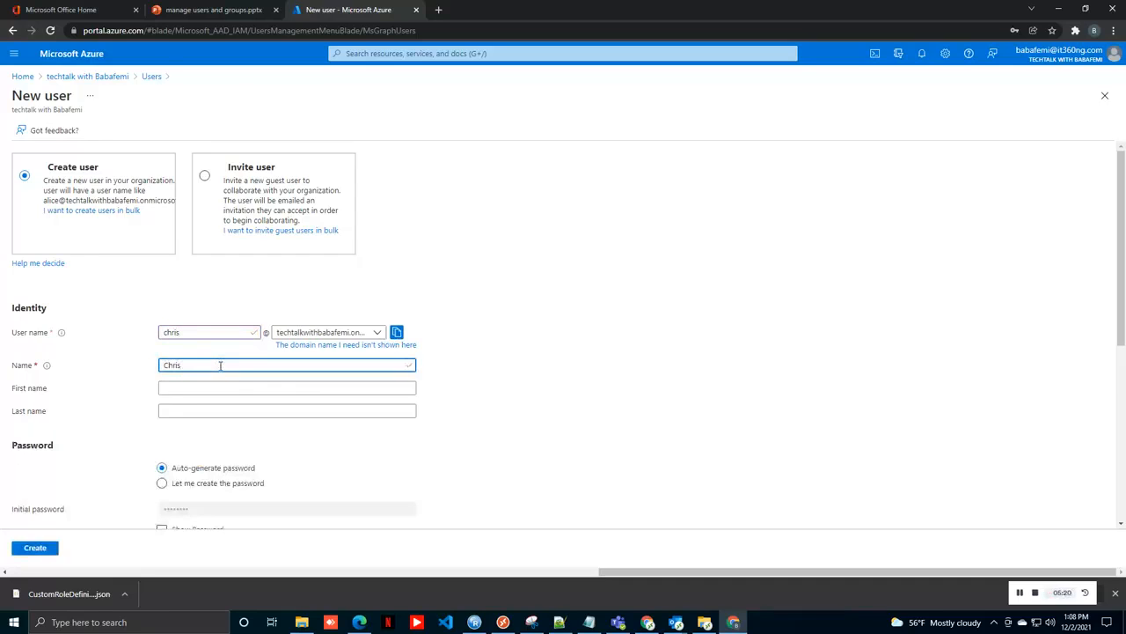
{"action": "key", "text": "Tab"}
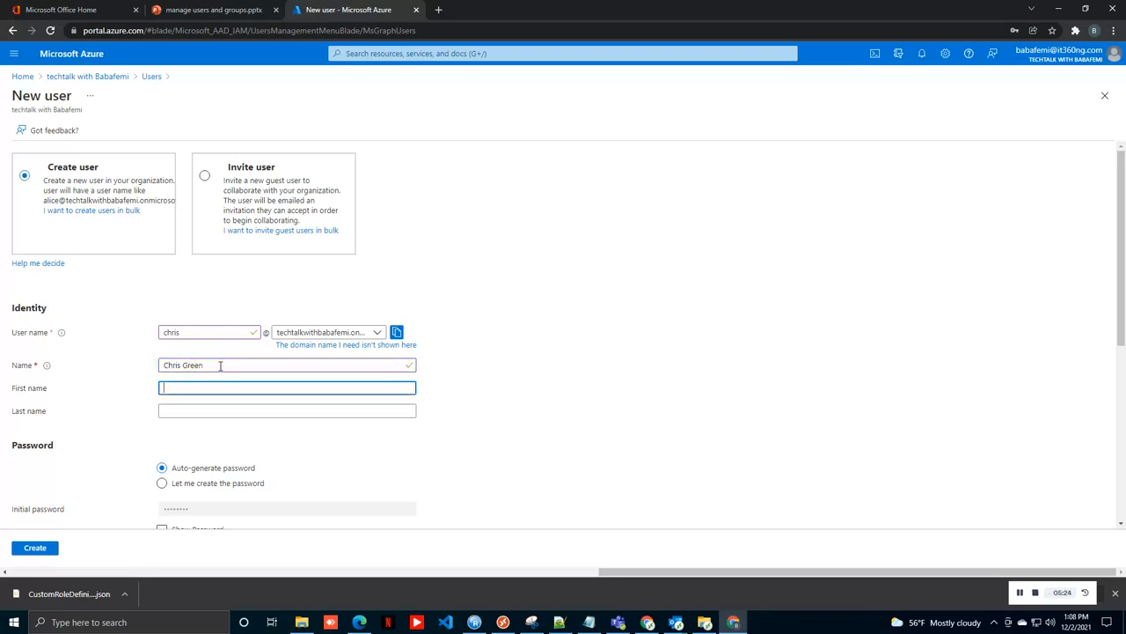
{"action": "key", "text": "Tab"}
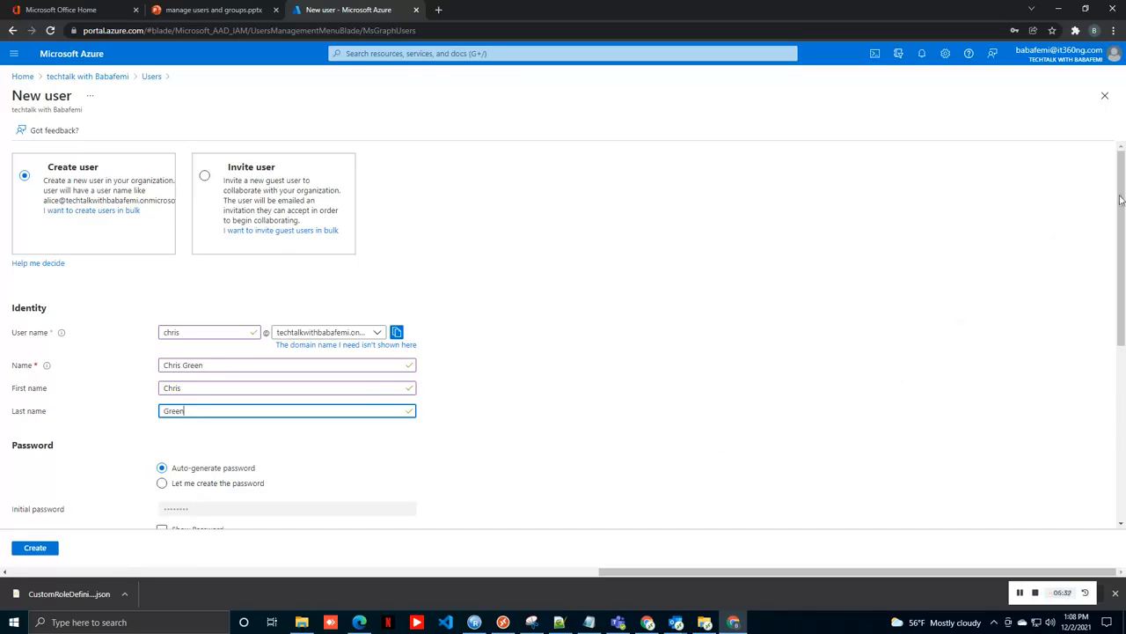
{"action": "left_click_drag", "start_coordinate": [1122, 203], "coordinate": [1123, 276]}
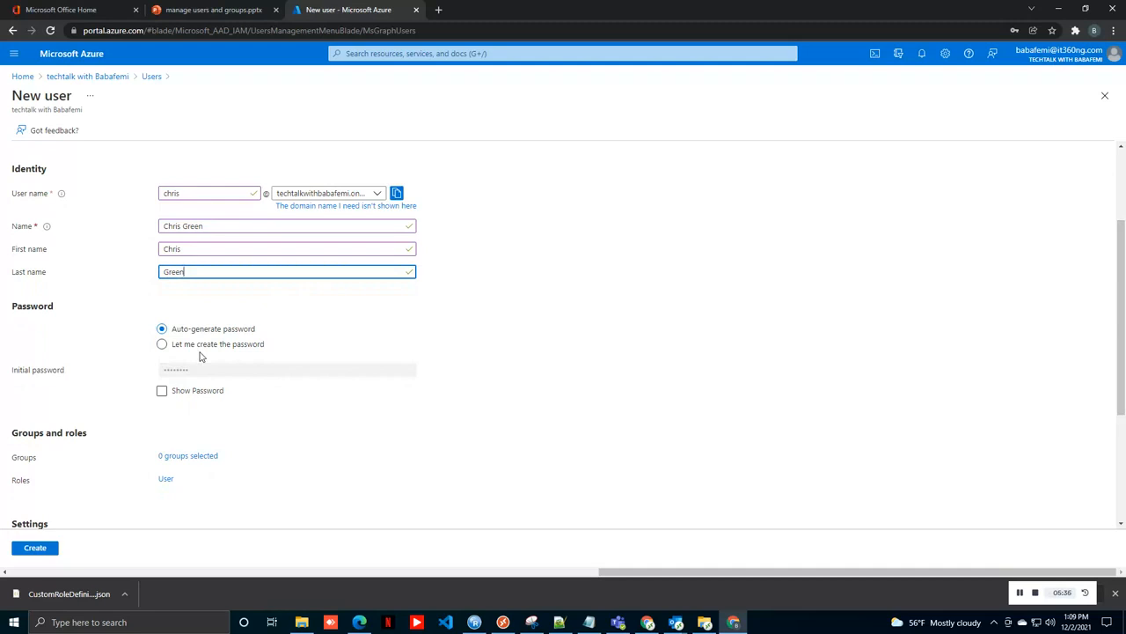
Step: Use an auto-generated, visible initial password and bring up the directory roles list
{"action": "left_click", "coordinate": [166, 346]}
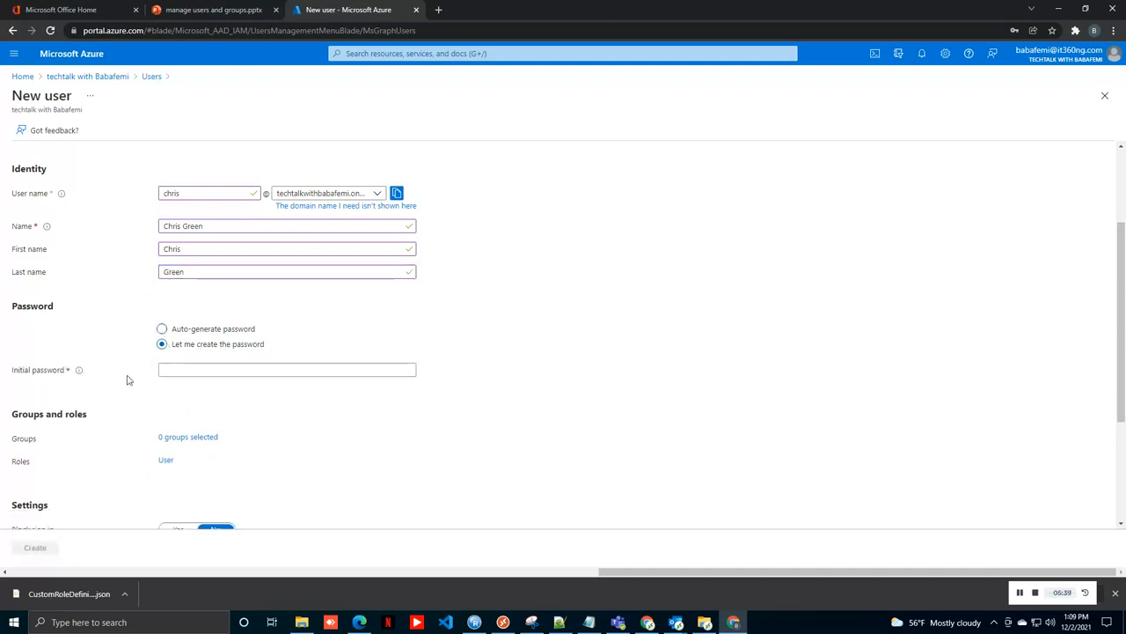
{"action": "left_click", "coordinate": [172, 373]}
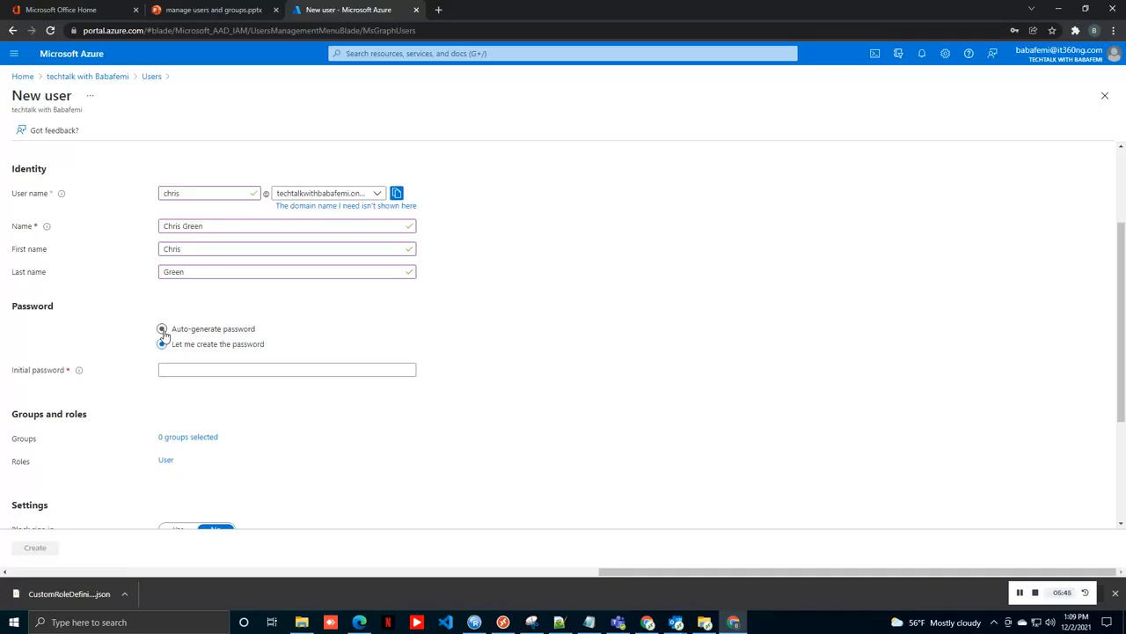
{"action": "left_click", "coordinate": [163, 332]}
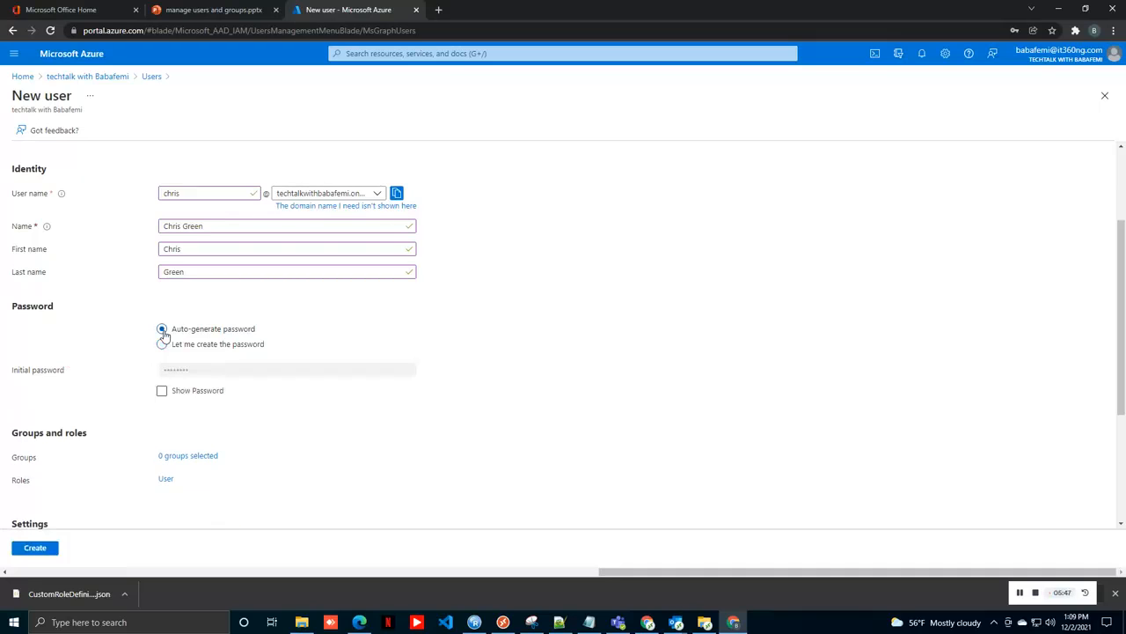
{"action": "left_click", "coordinate": [162, 391]}
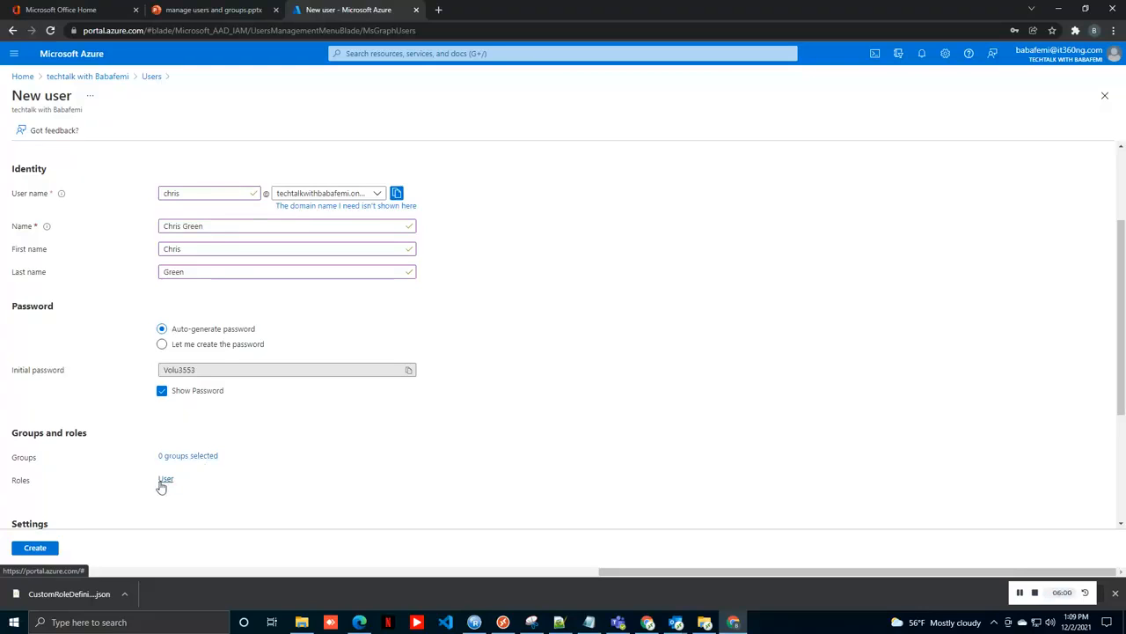
{"action": "left_click", "coordinate": [161, 484]}
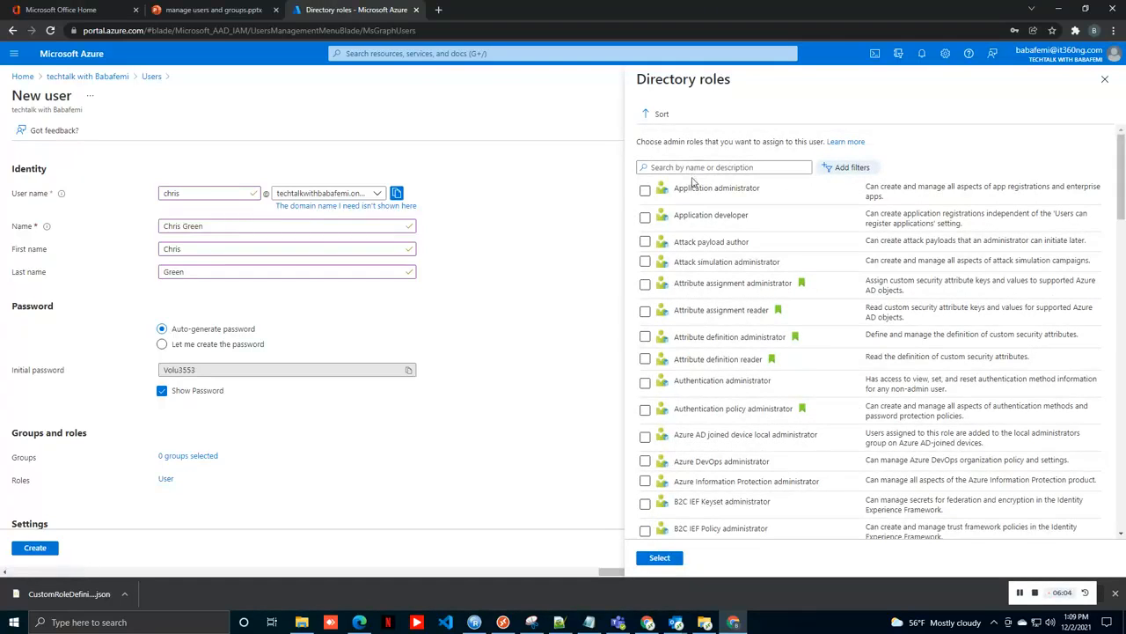
Step: Select Application developer as the new user's directory role and confirm it
{"action": "left_click", "coordinate": [645, 218]}
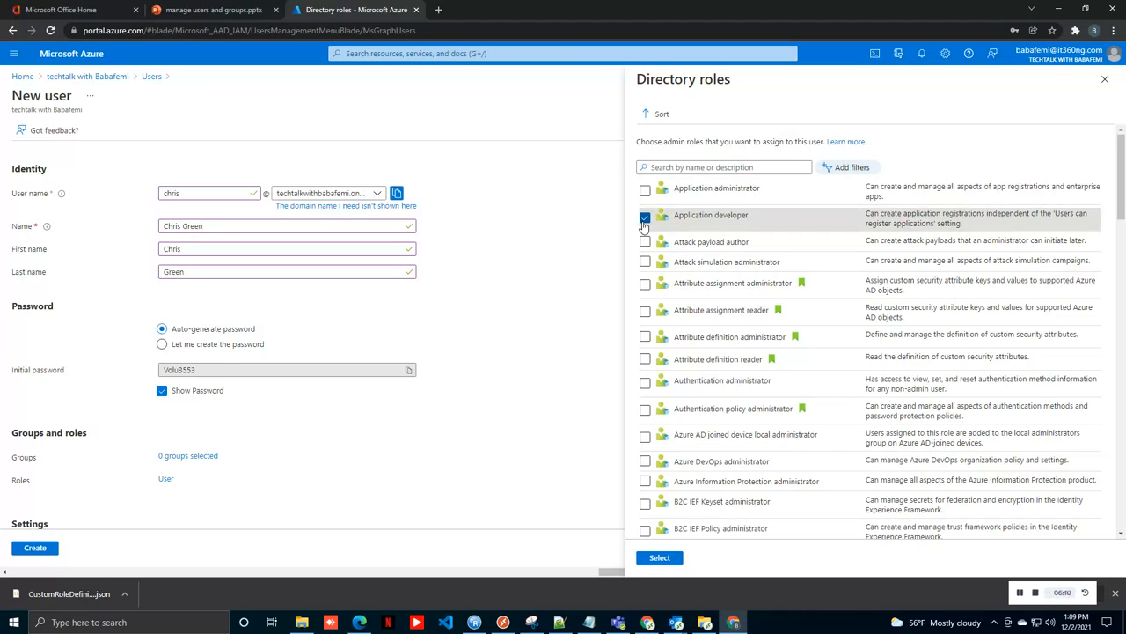
{"action": "left_click", "coordinate": [656, 558]}
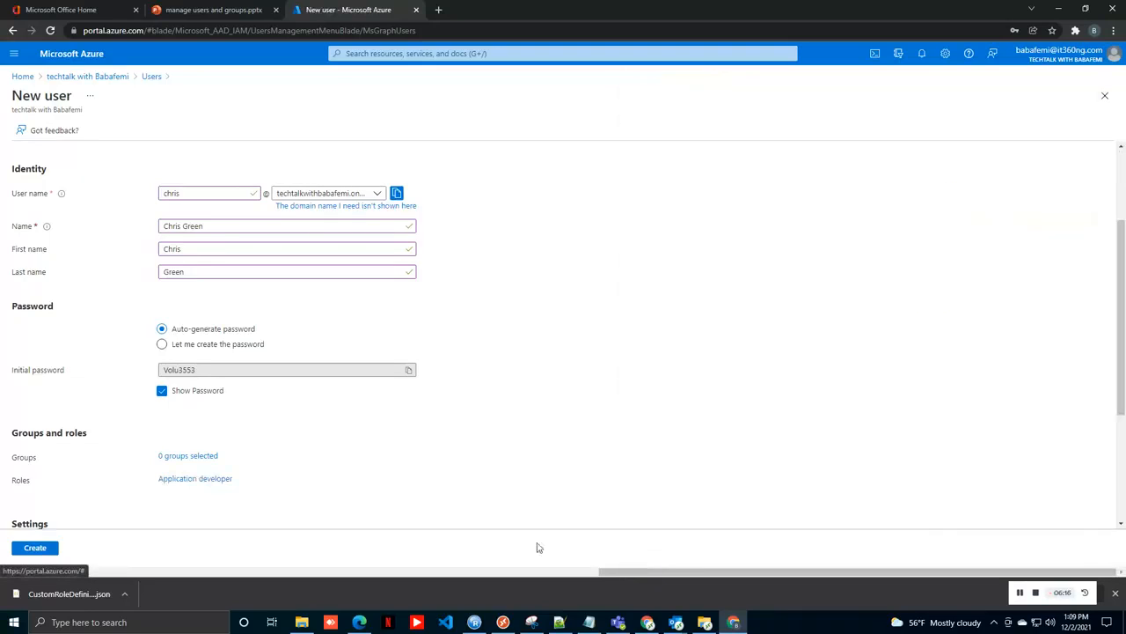
{"action": "left_click_drag", "start_coordinate": [1122, 230], "coordinate": [1123, 333]}
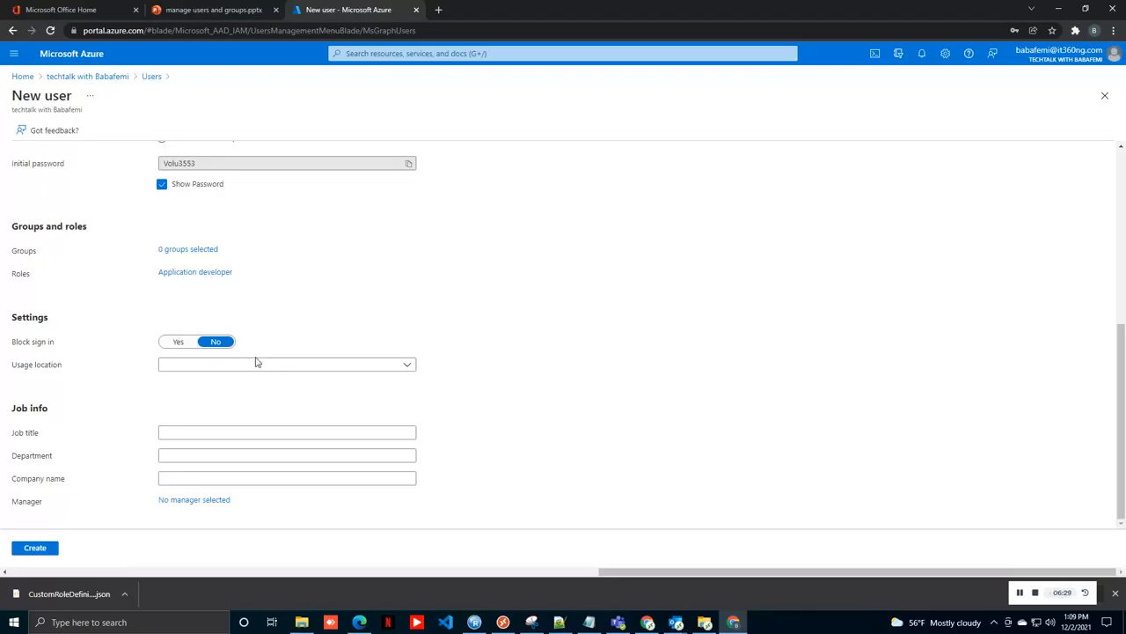
Step: Set the usage location to Aruba and create the user account
{"action": "left_click", "coordinate": [411, 365]}
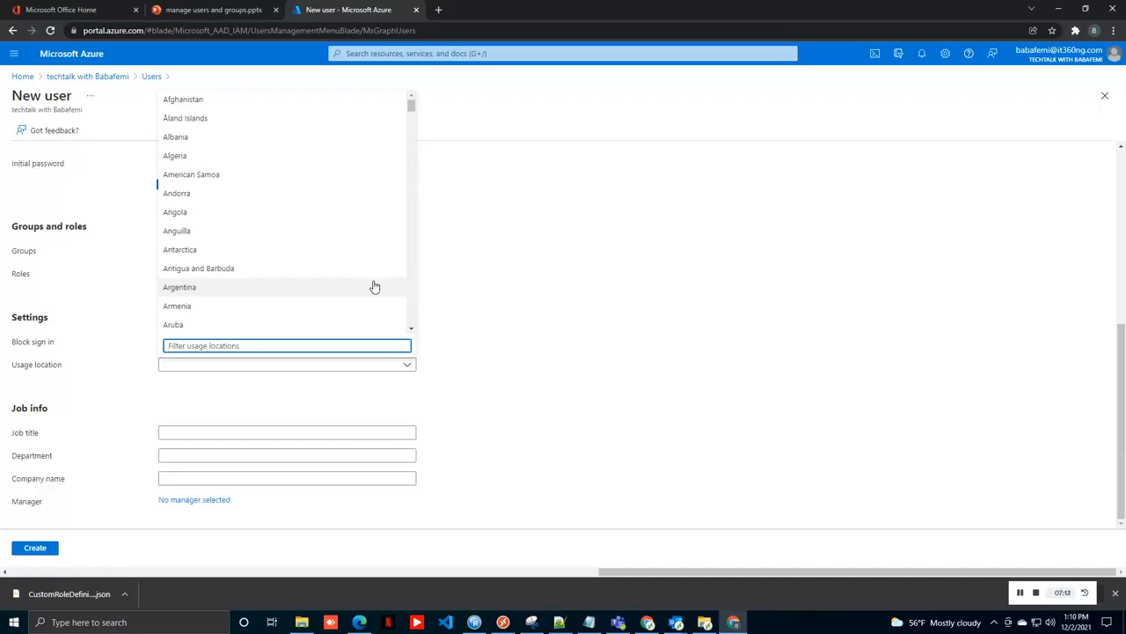
{"action": "left_click", "coordinate": [337, 327]}
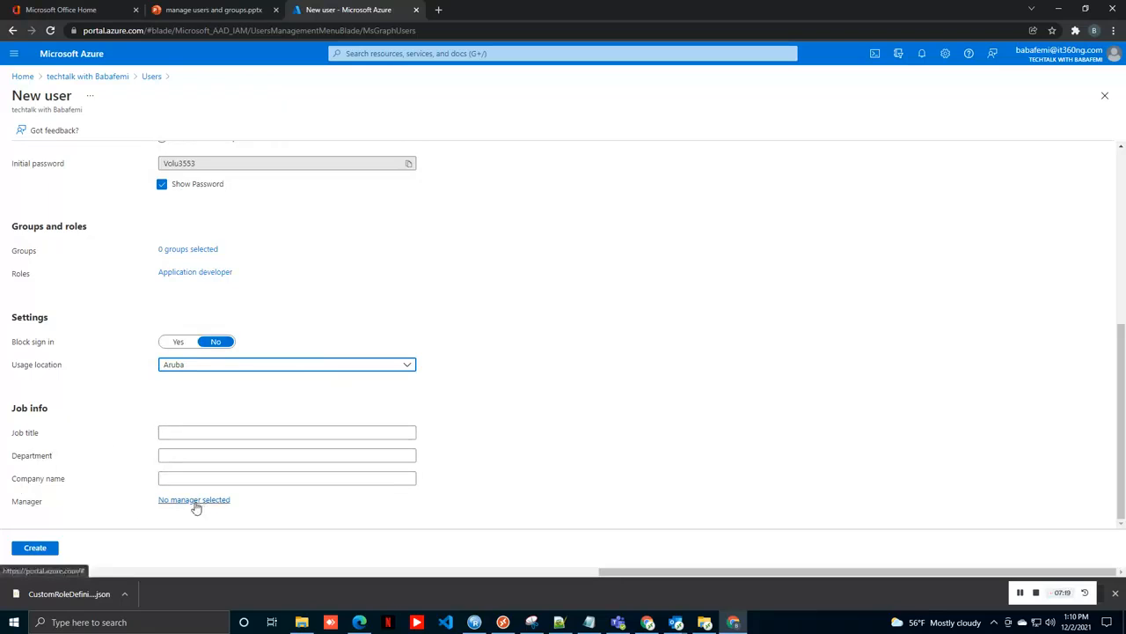
{"action": "left_click", "coordinate": [43, 551]}
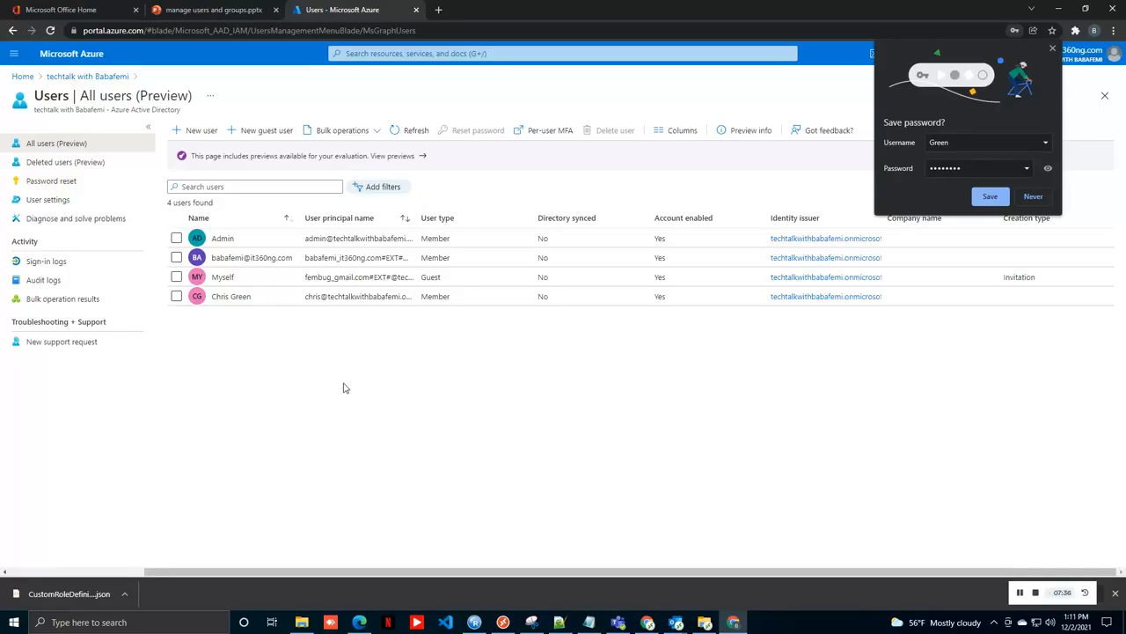
Step: Review the new user's profile, return to All users, and dismiss Chrome's save-password prompt
{"action": "left_click", "coordinate": [250, 299]}
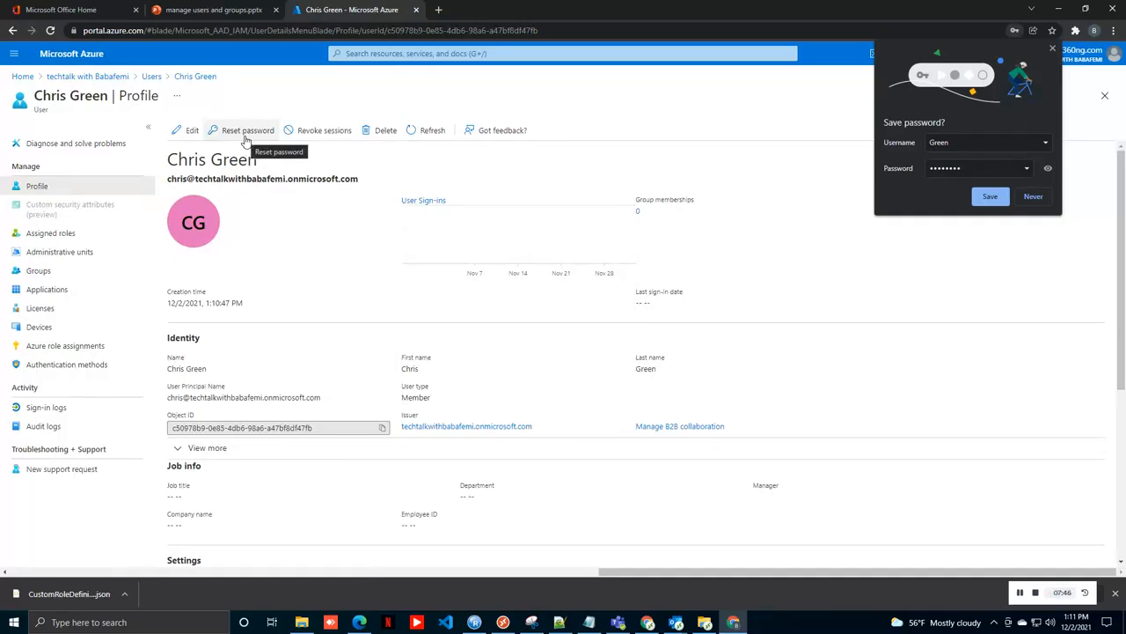
{"action": "left_click", "coordinate": [150, 77]}
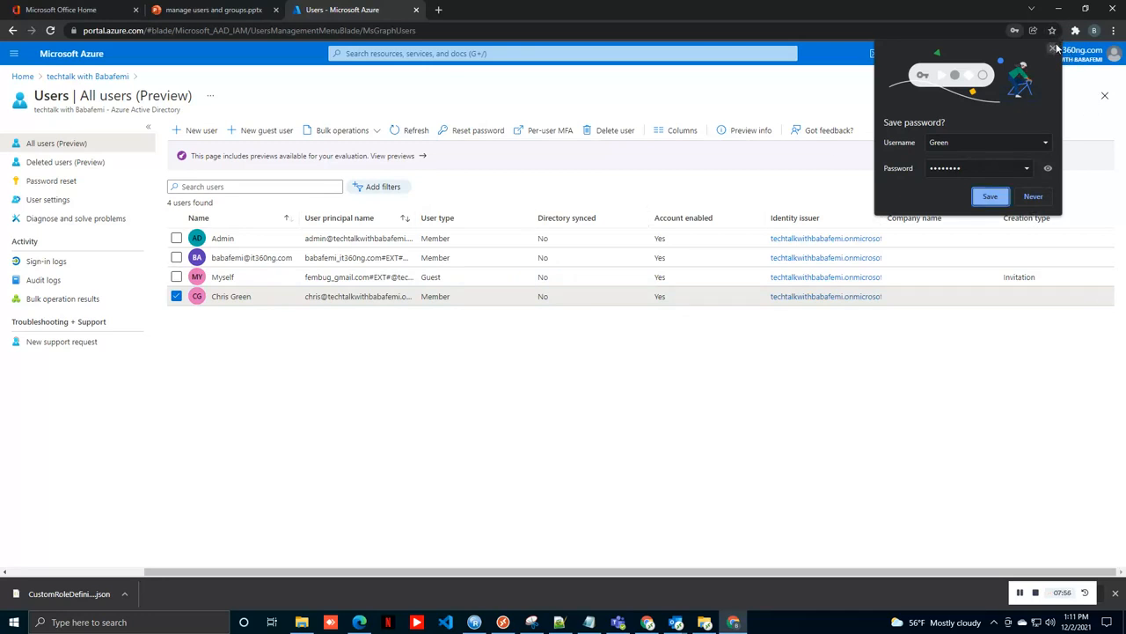
{"action": "left_click", "coordinate": [990, 196]}
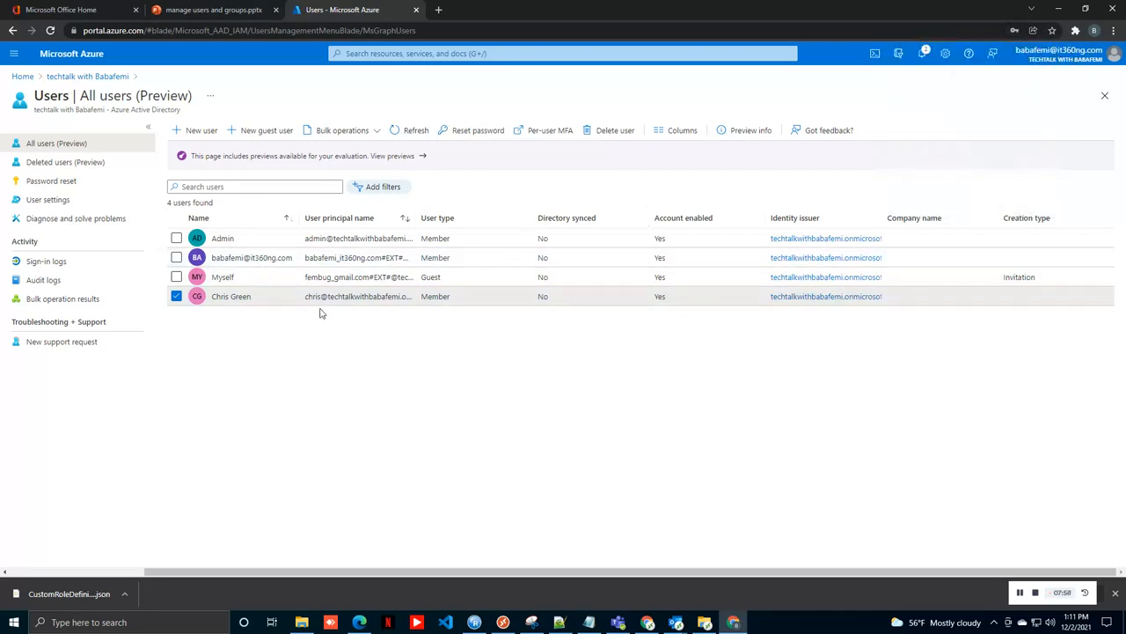
{"action": "left_click", "coordinate": [179, 298]}
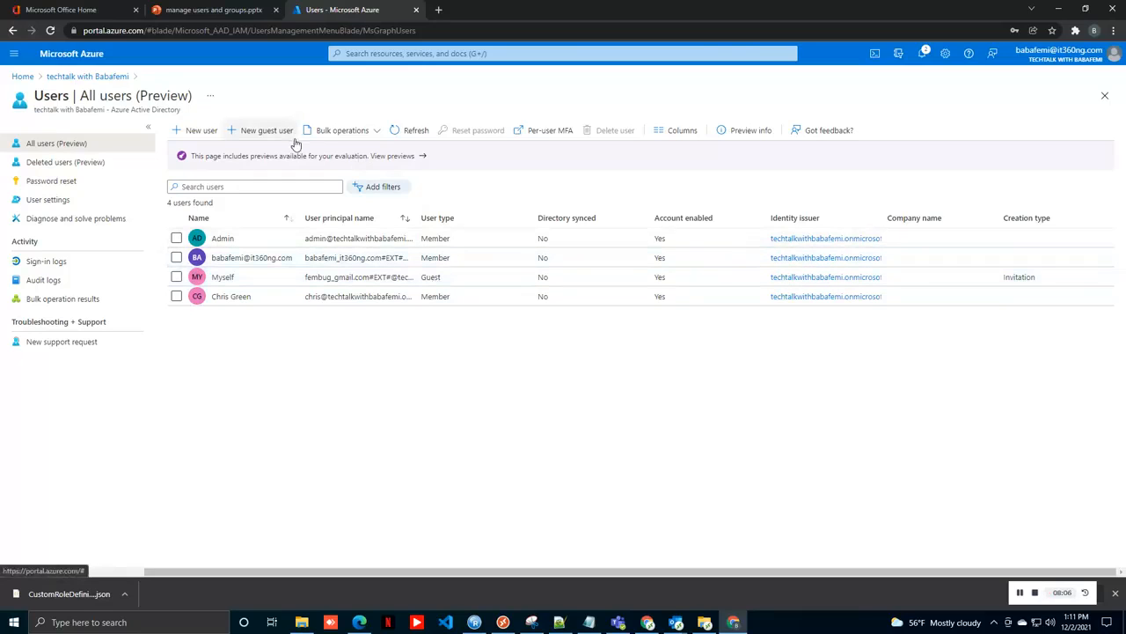
Step: Start a New user form set to invite a guest user
{"action": "left_click", "coordinate": [199, 130]}
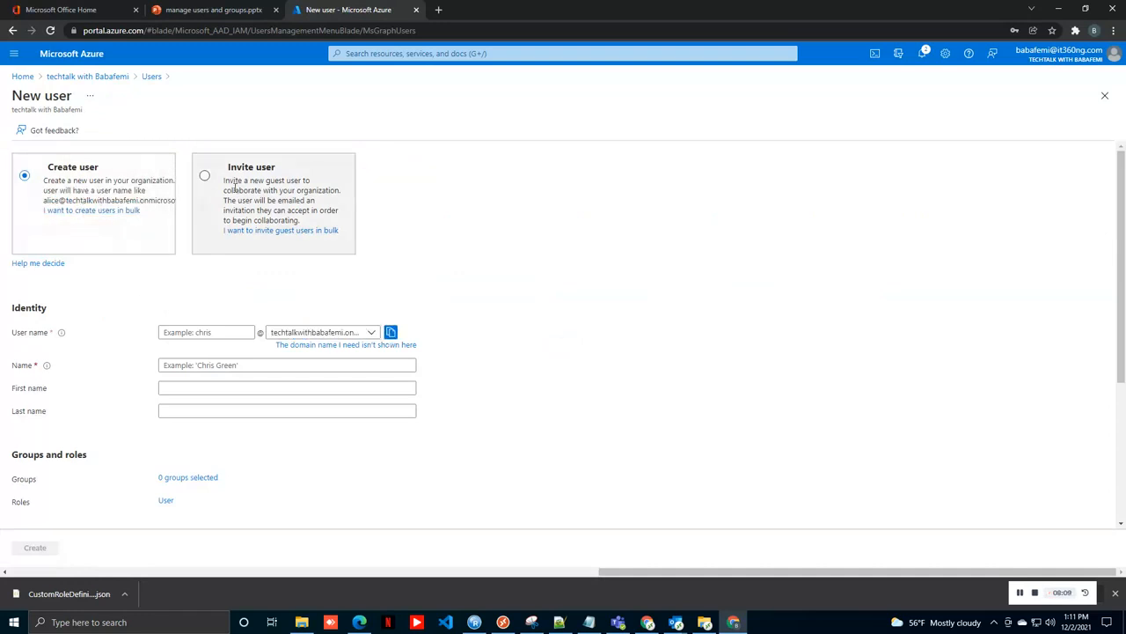
{"action": "left_click", "coordinate": [206, 178]}
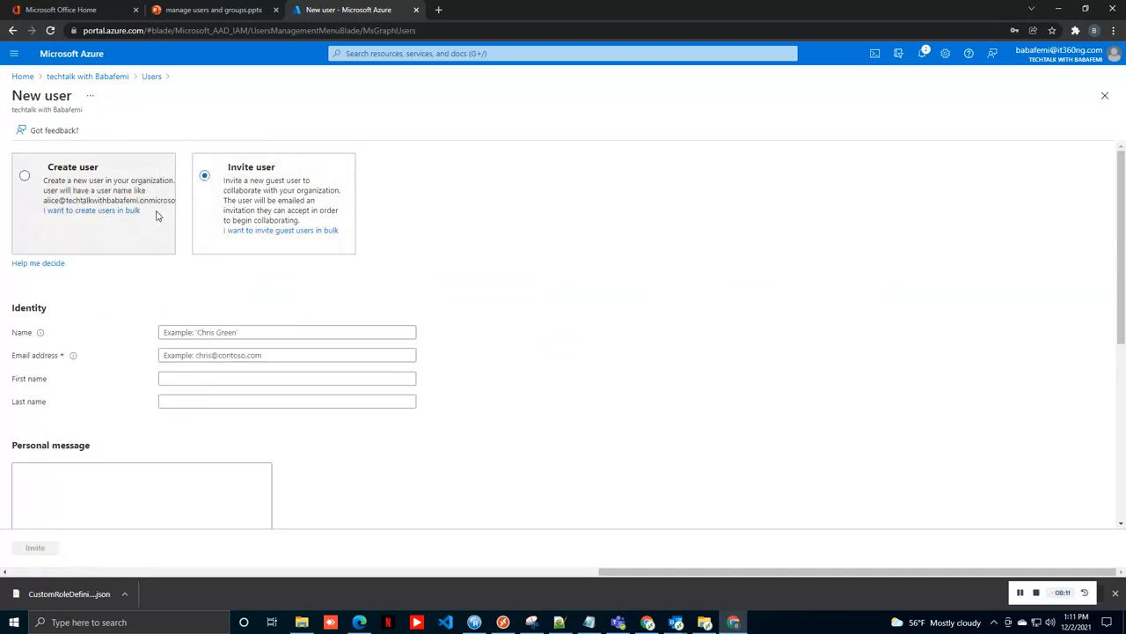
{"action": "left_click", "coordinate": [156, 77]}
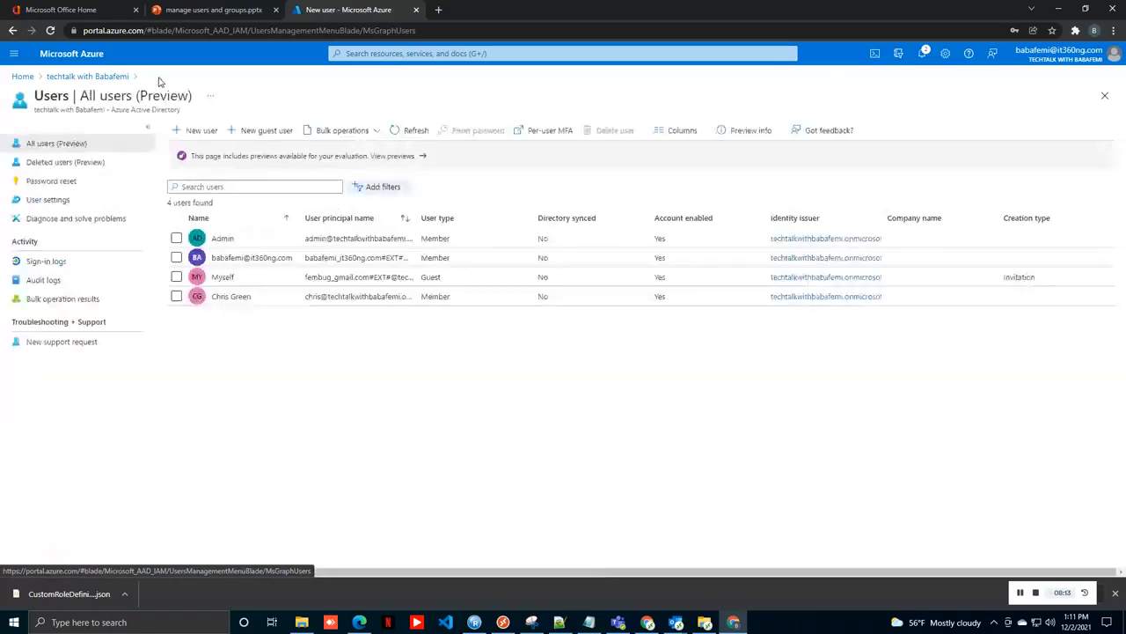
{"action": "left_click", "coordinate": [272, 131]}
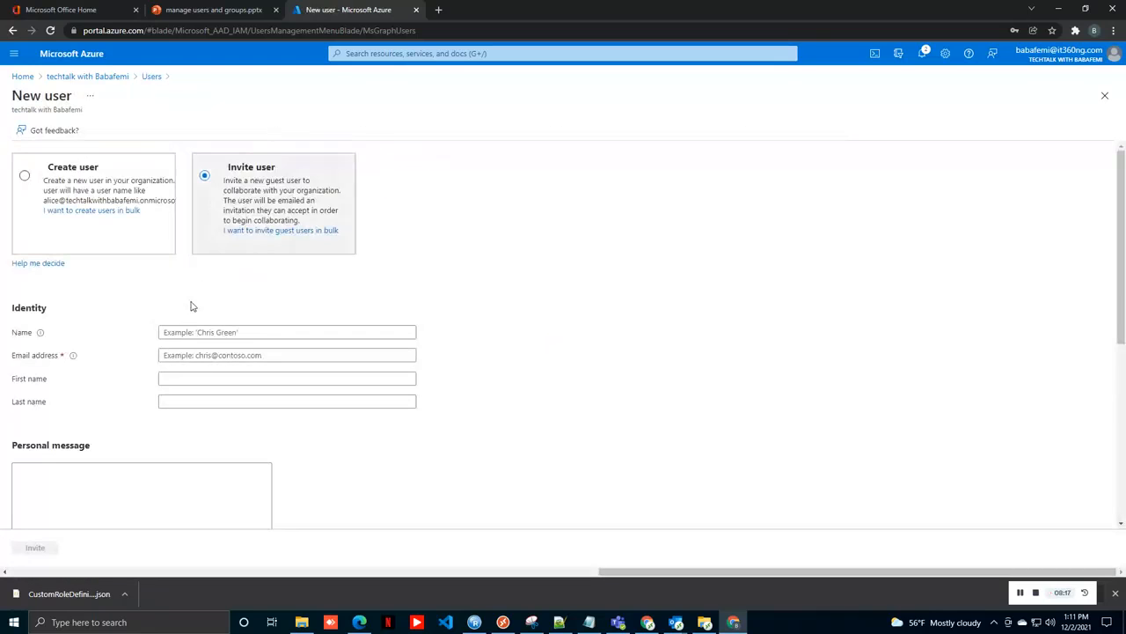
Step: Enter the guest's display name, e-mail address, first name and last name
{"action": "left_click", "coordinate": [184, 331]}
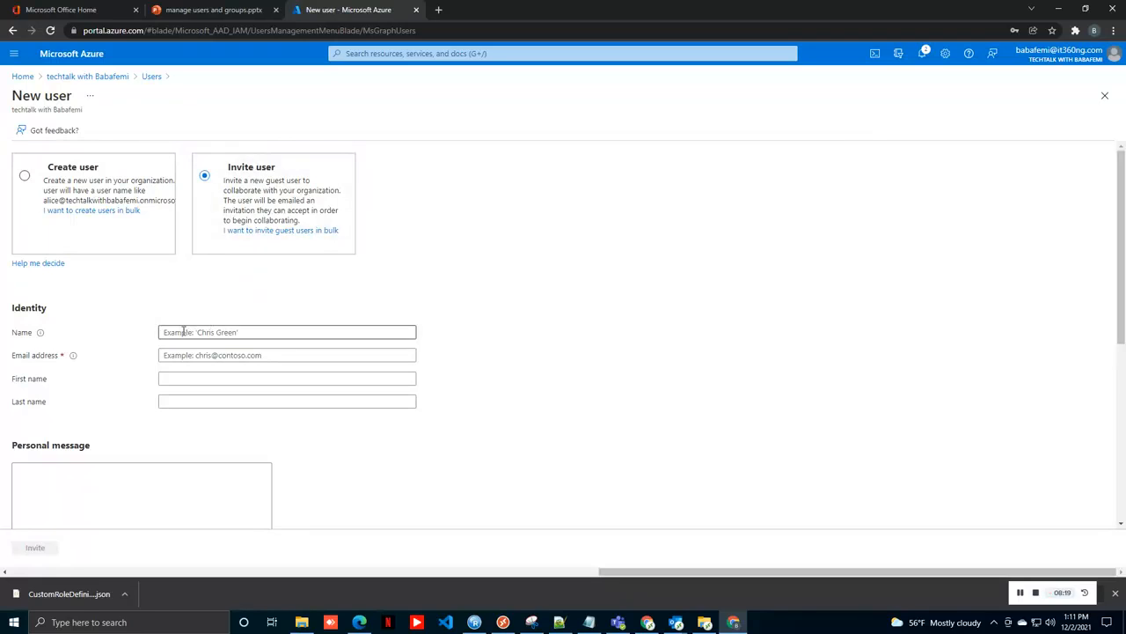
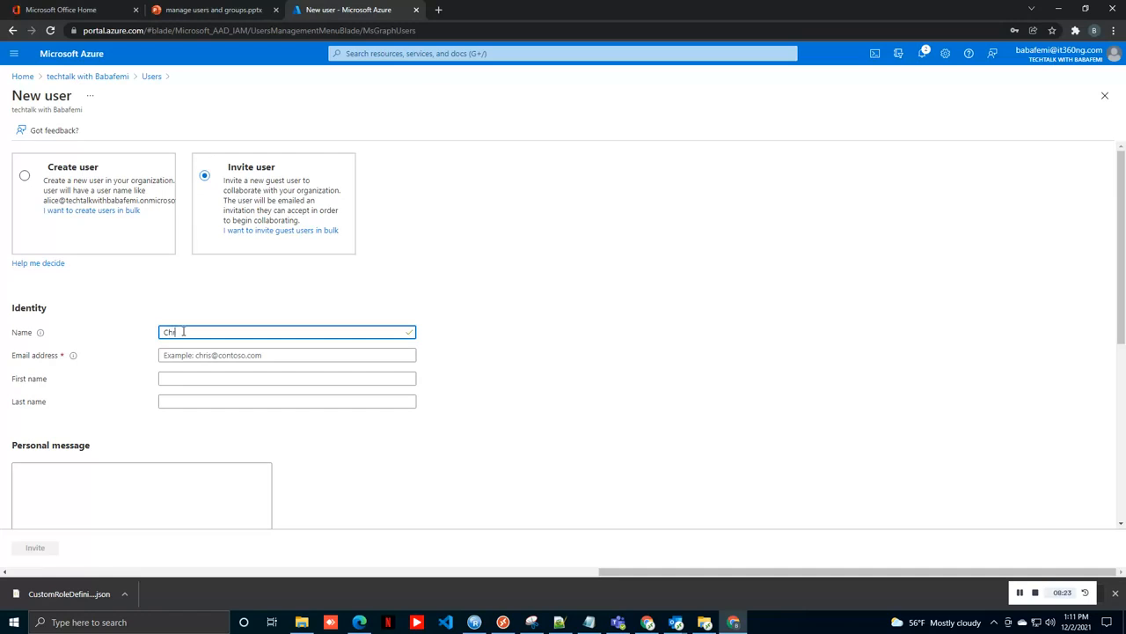
{"action": "left_click", "coordinate": [213, 355]}
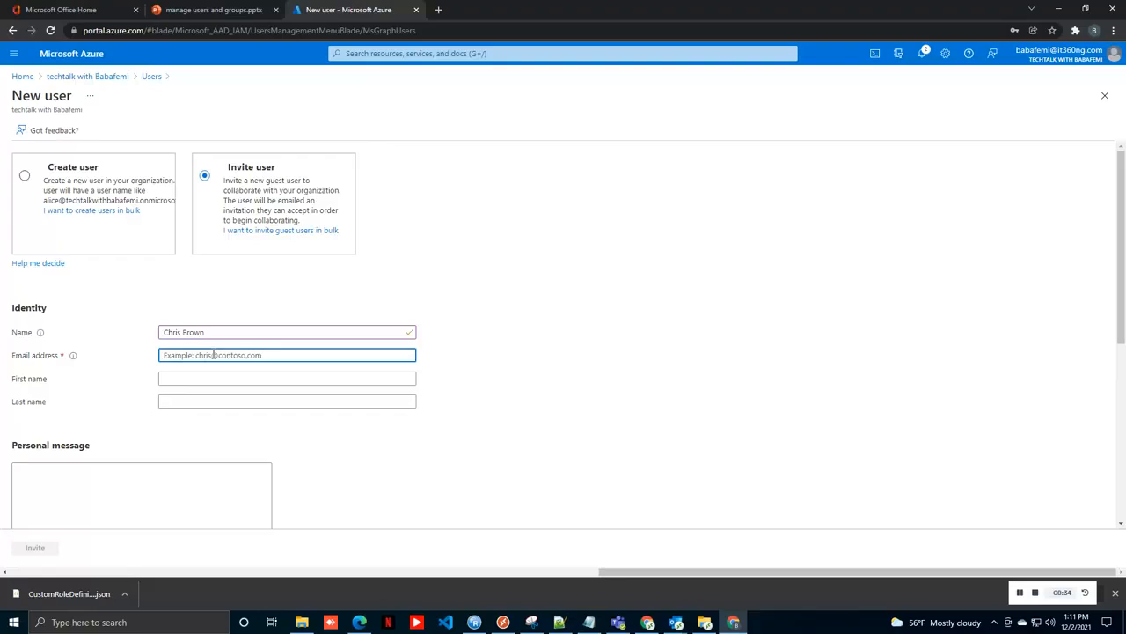
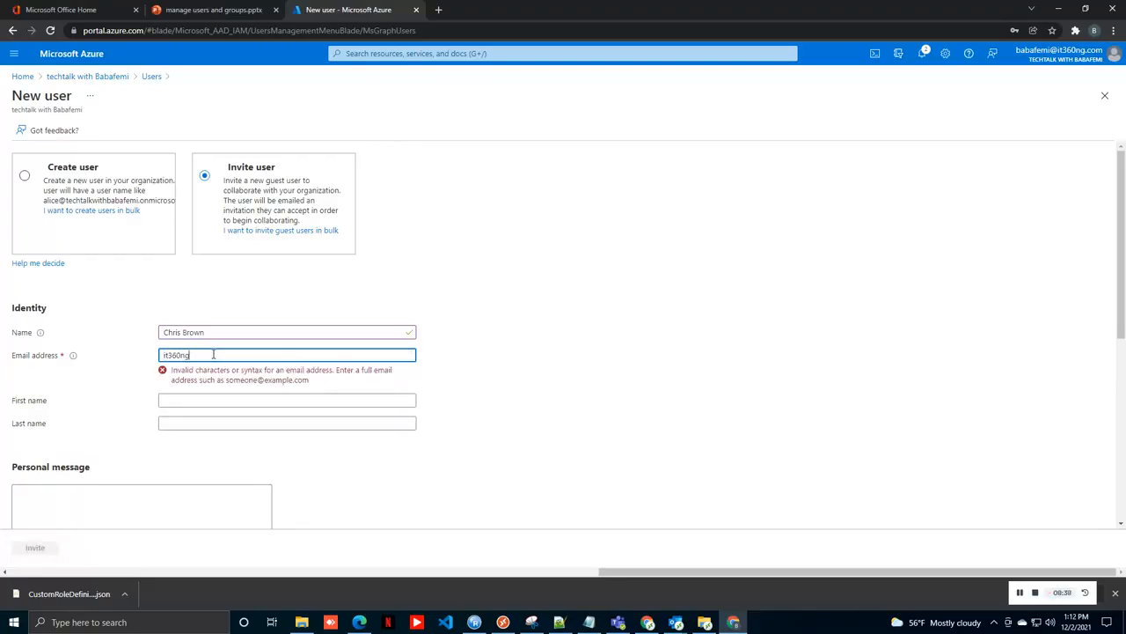
{"action": "left_click", "coordinate": [208, 380]}
{"action": "key", "text": "Tab"}
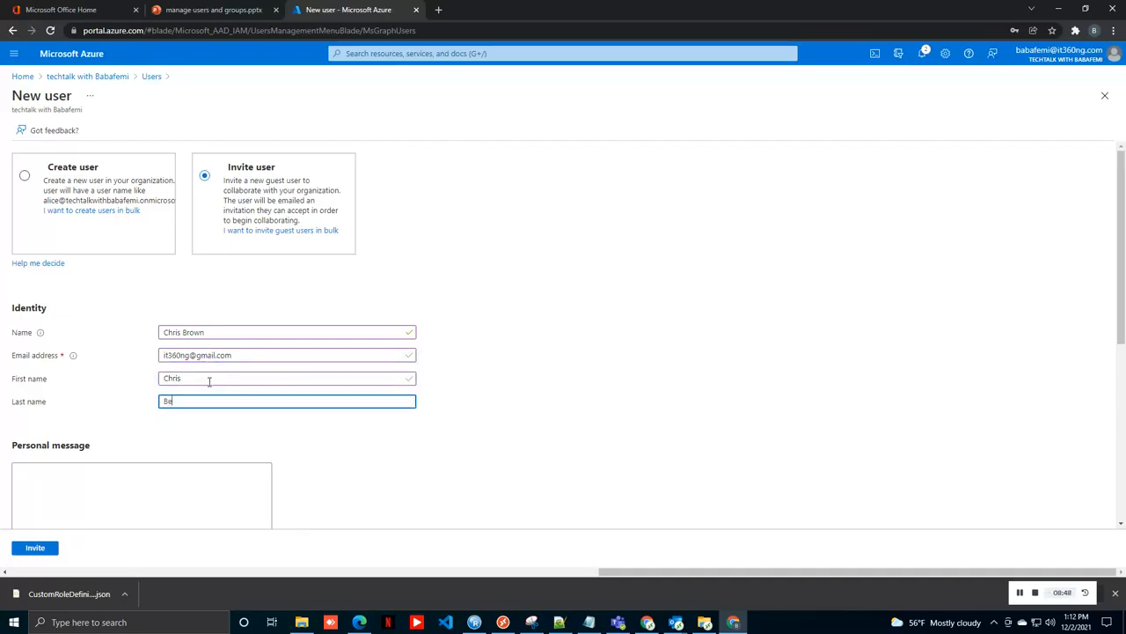
{"action": "left_click", "coordinate": [126, 482]}
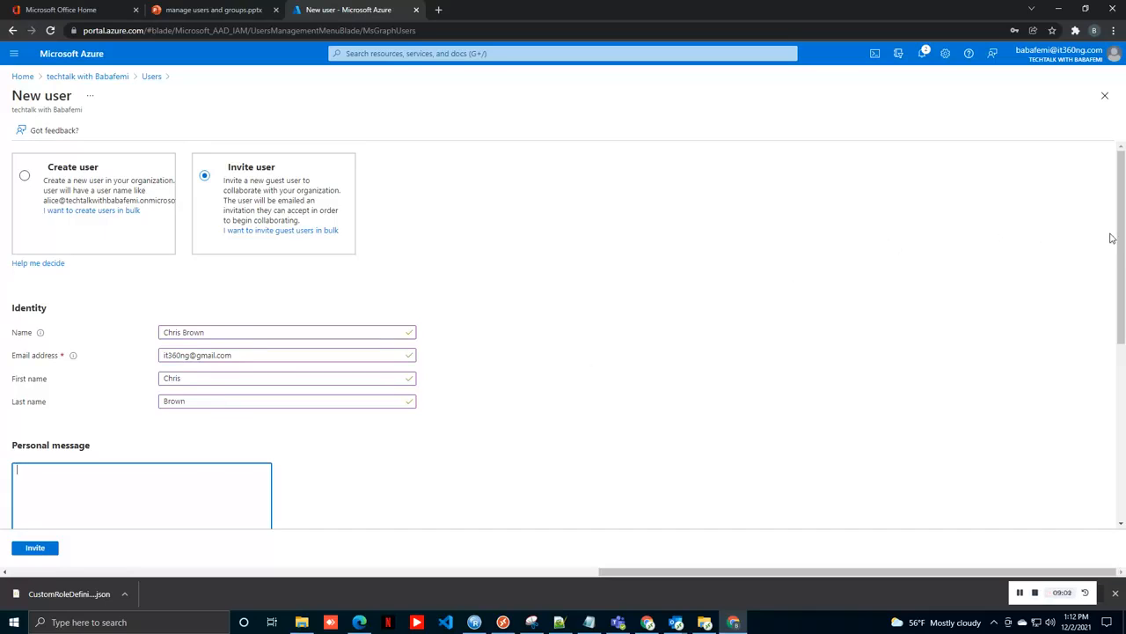
{"action": "scroll", "coordinate": [1120, 236], "scroll_direction": "down", "scroll_amount": 4}
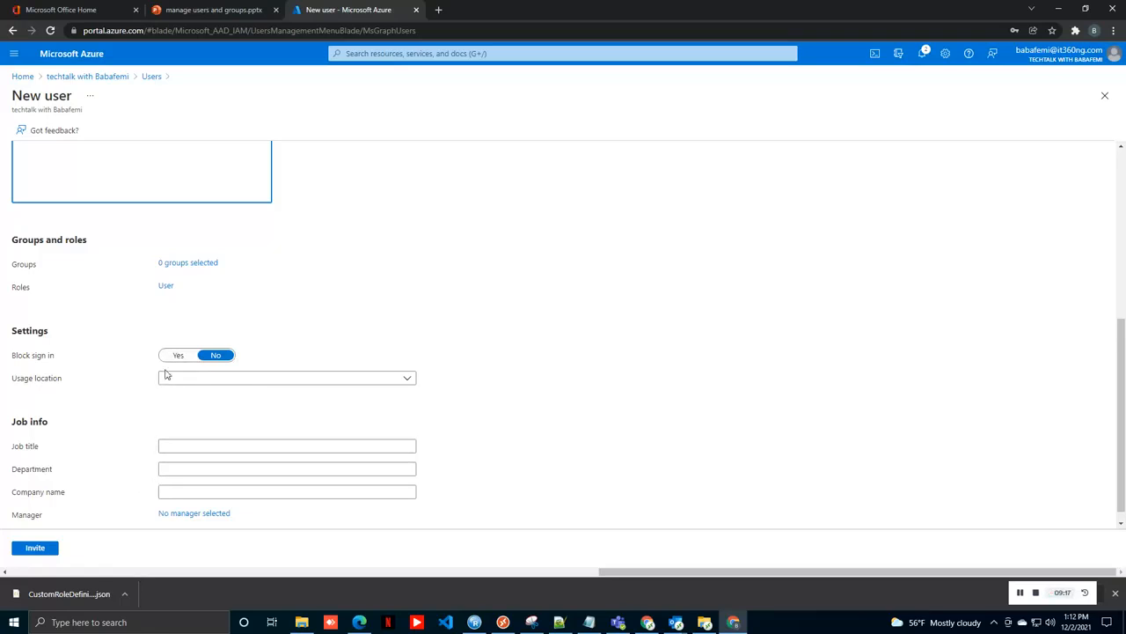
Step: Send the guest invitation, view the guest's profile, then open Directories + subscriptions settings
{"action": "left_click", "coordinate": [41, 556]}
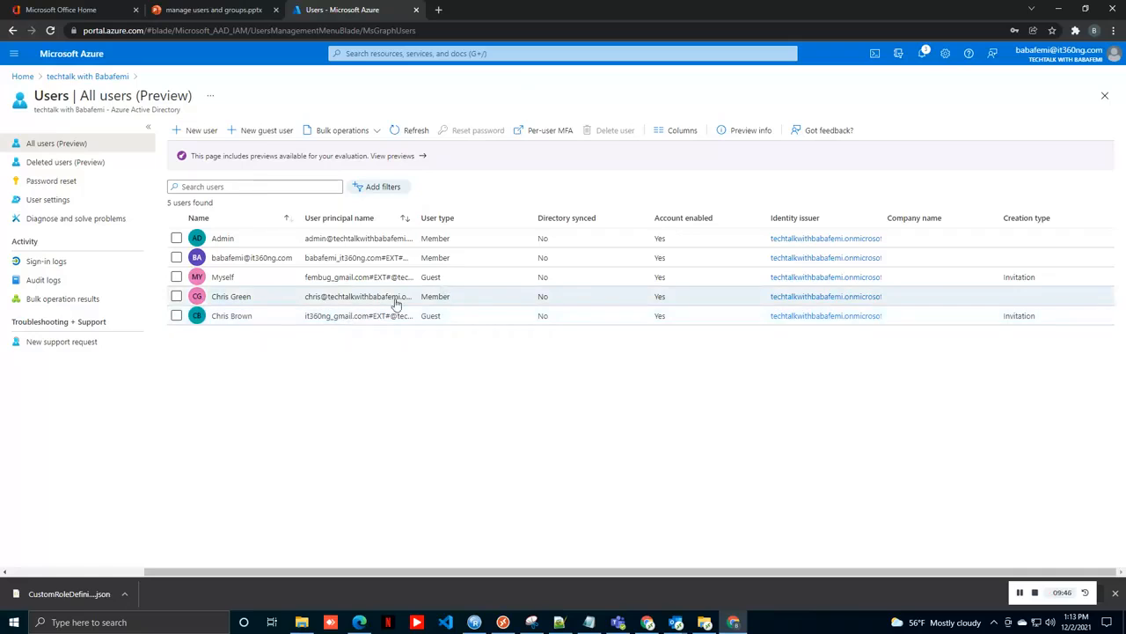
{"action": "left_click", "coordinate": [321, 317]}
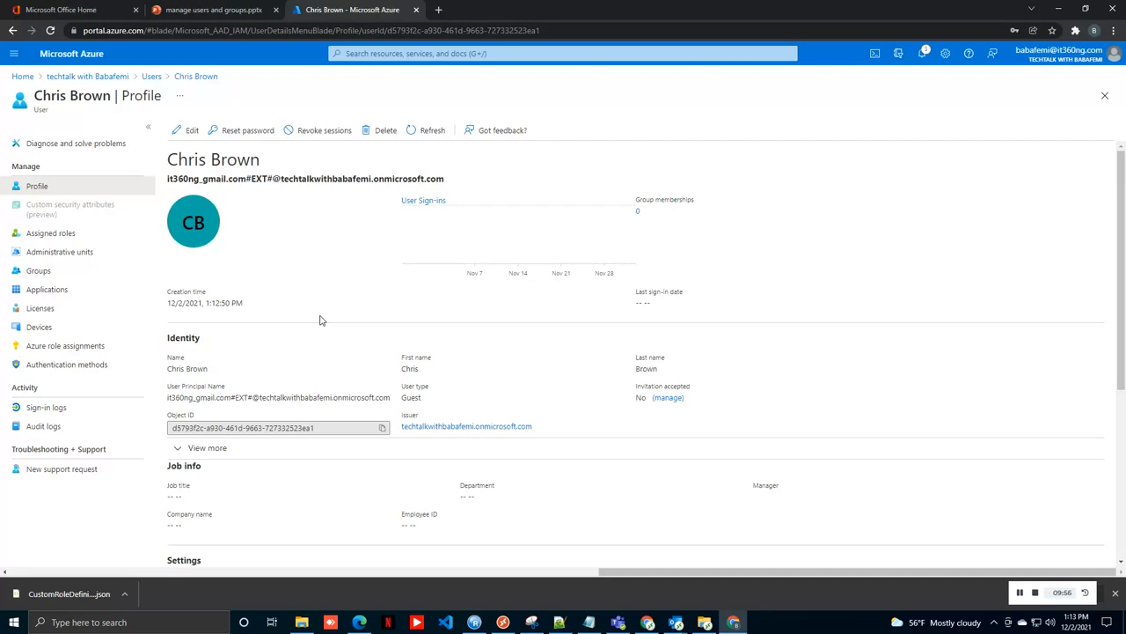
{"action": "left_click", "coordinate": [901, 58]}
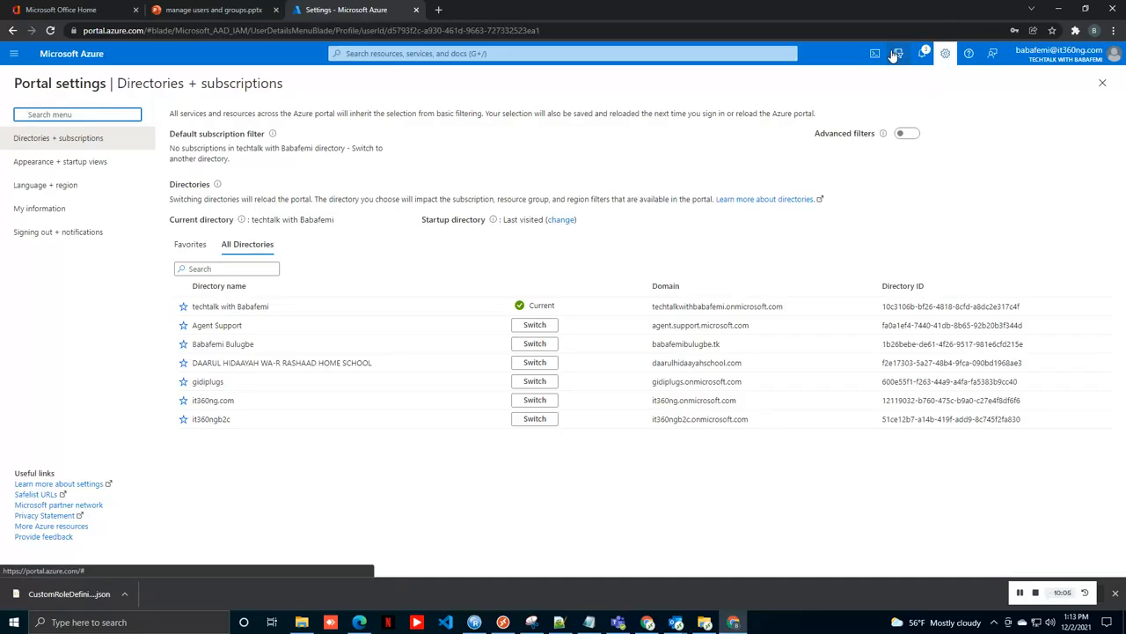
Step: Use the browser Back button to head back toward the guest user's profile
{"action": "left_click", "coordinate": [13, 30]}
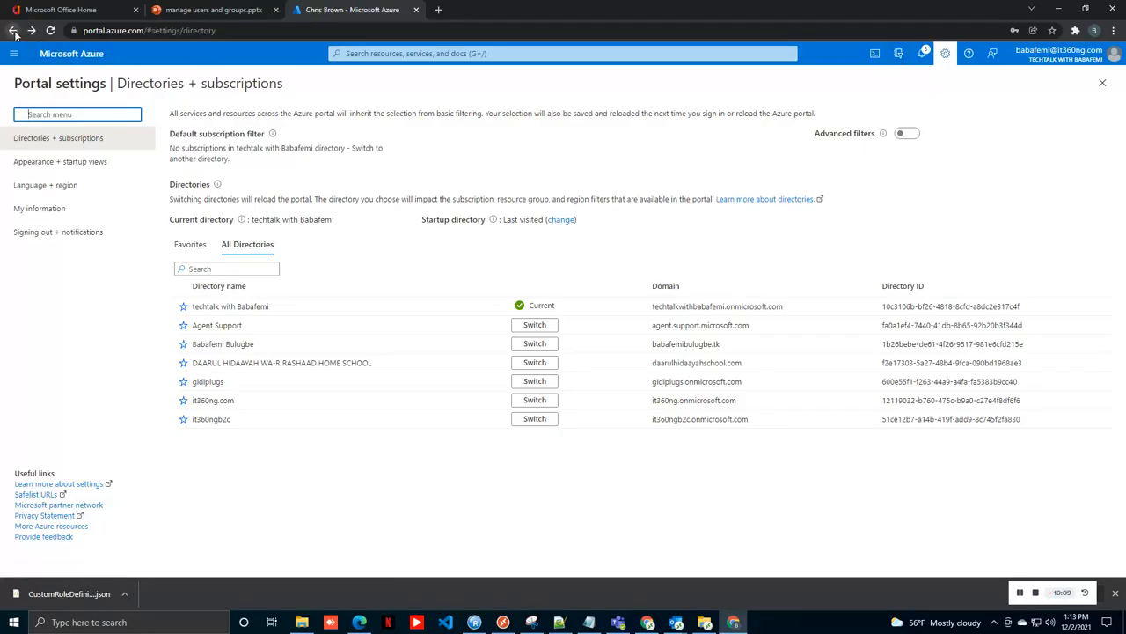
{"action": "left_click", "coordinate": [15, 33]}
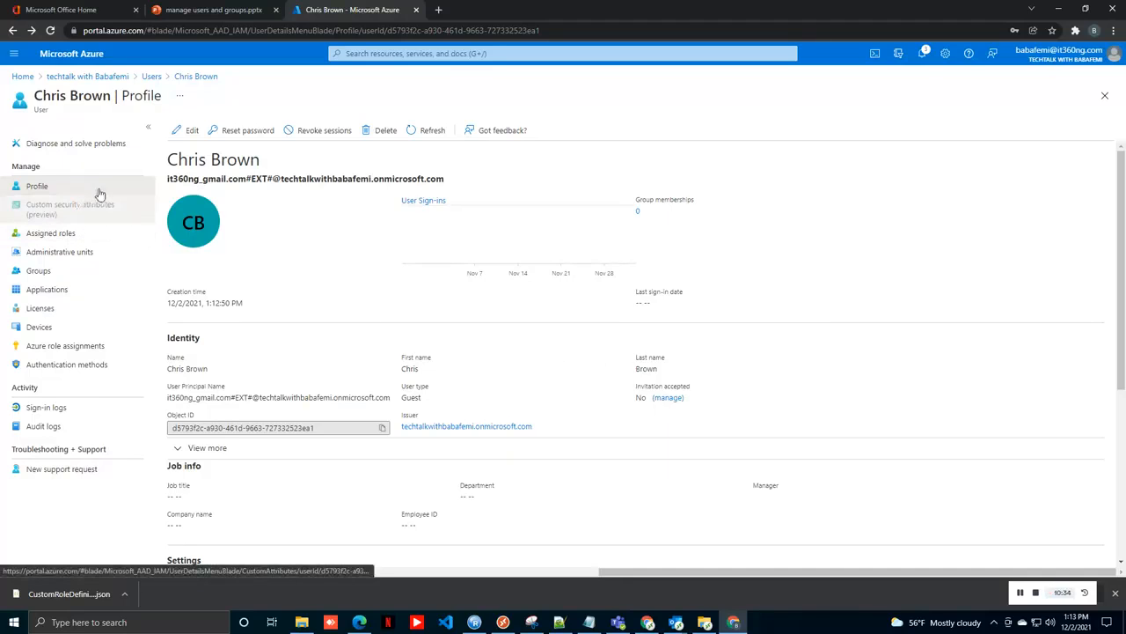
Step: Reset the member user's password to a generated temporary password, then return to All users
{"action": "left_click", "coordinate": [153, 79]}
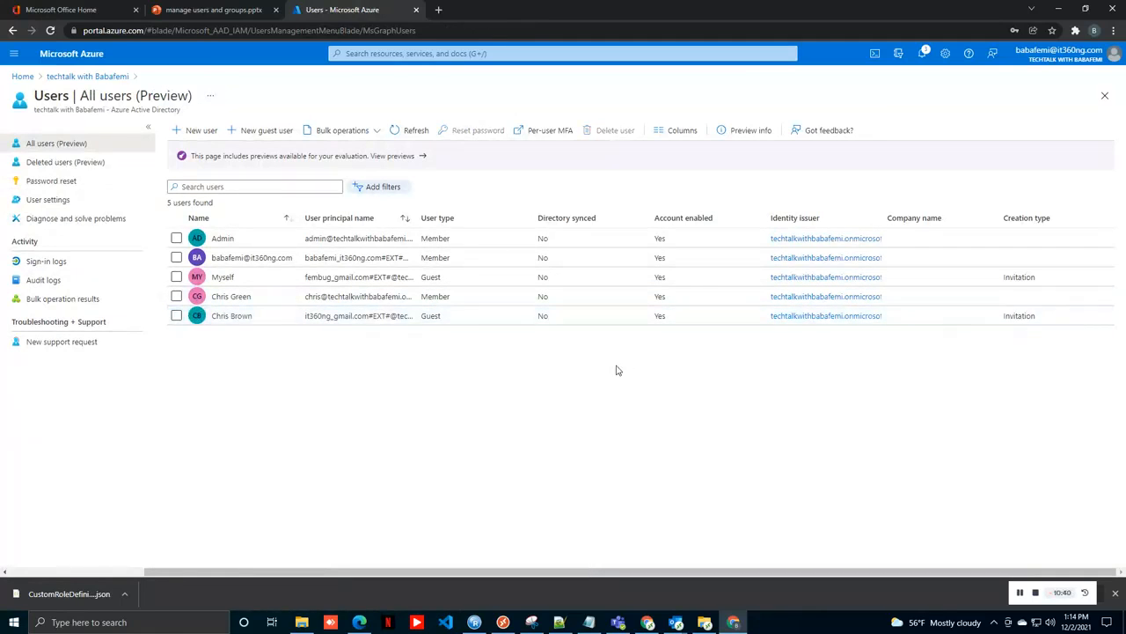
{"action": "left_click", "coordinate": [368, 301]}
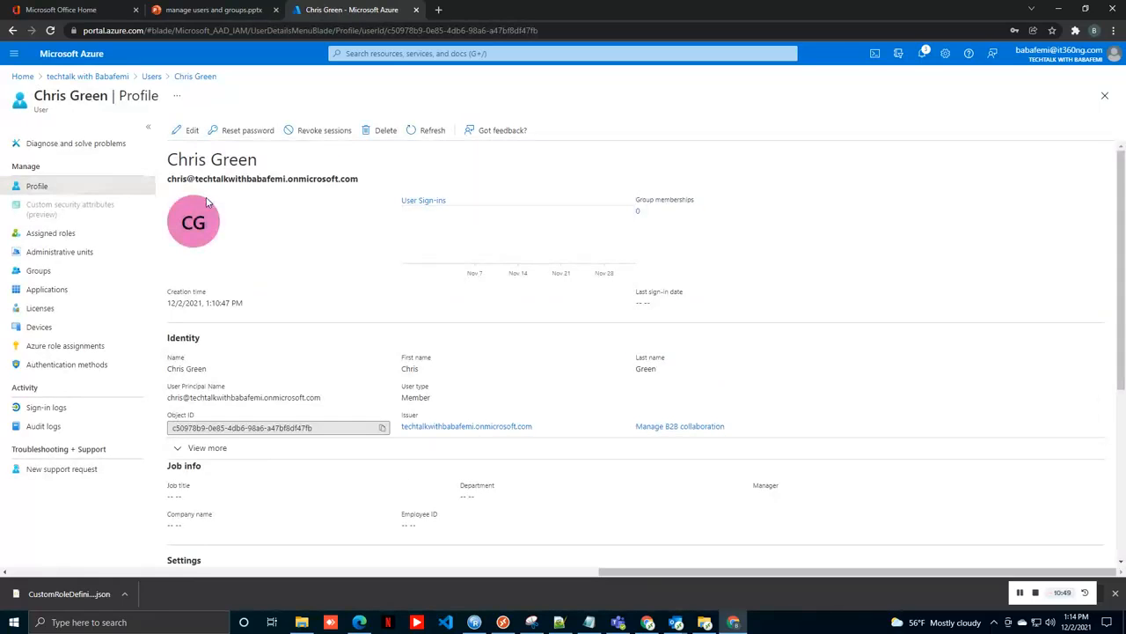
{"action": "left_click", "coordinate": [255, 132]}
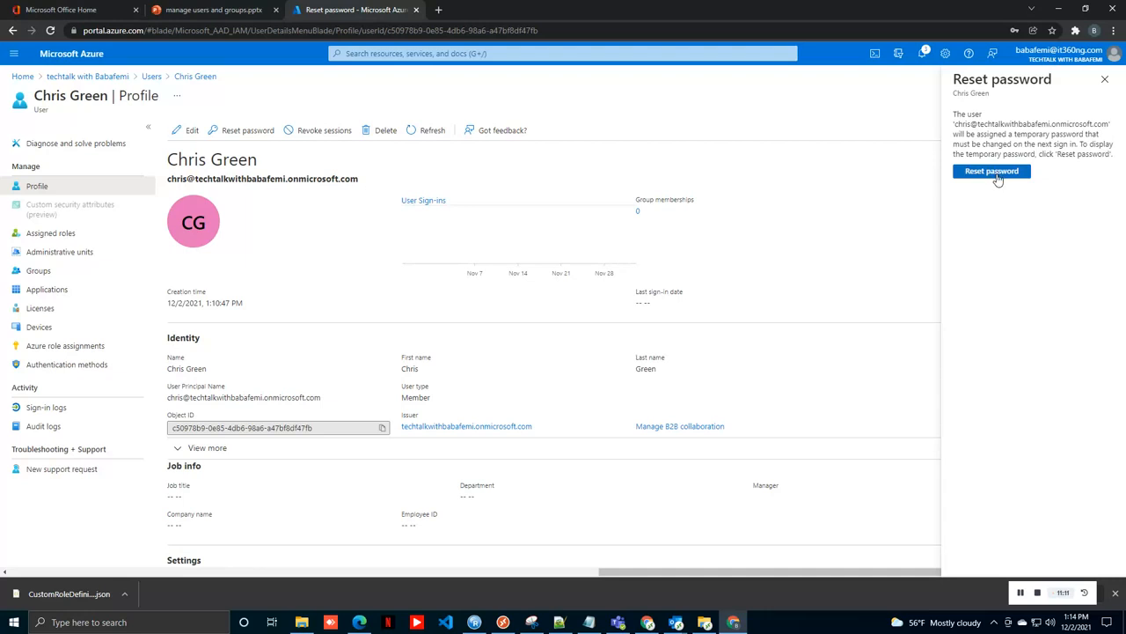
{"action": "left_click", "coordinate": [998, 173]}
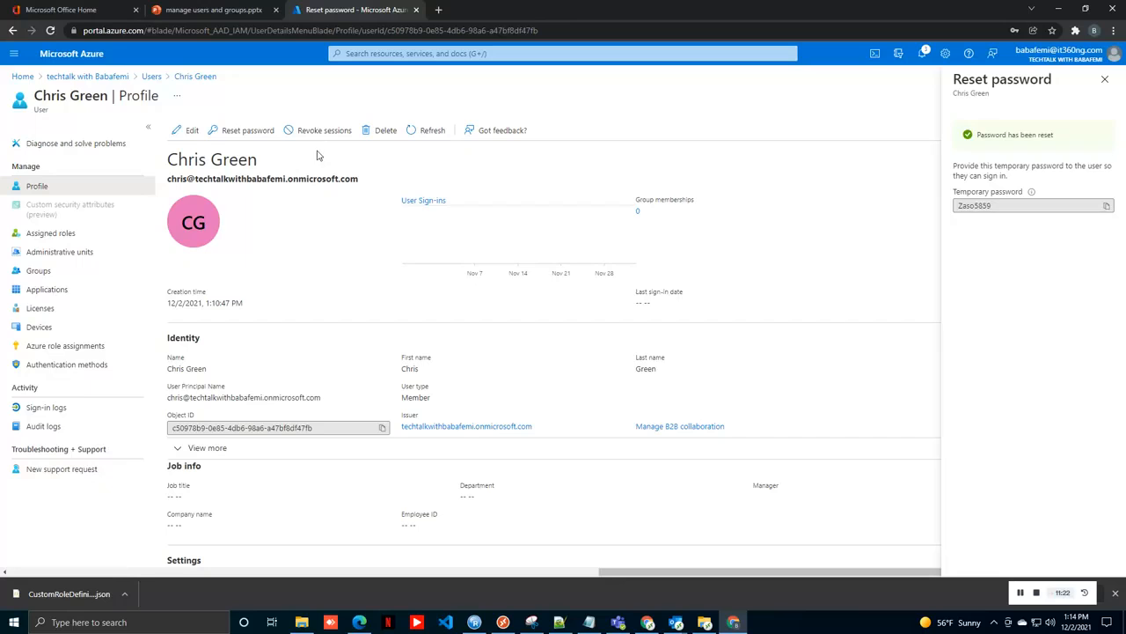
{"action": "left_click", "coordinate": [151, 76]}
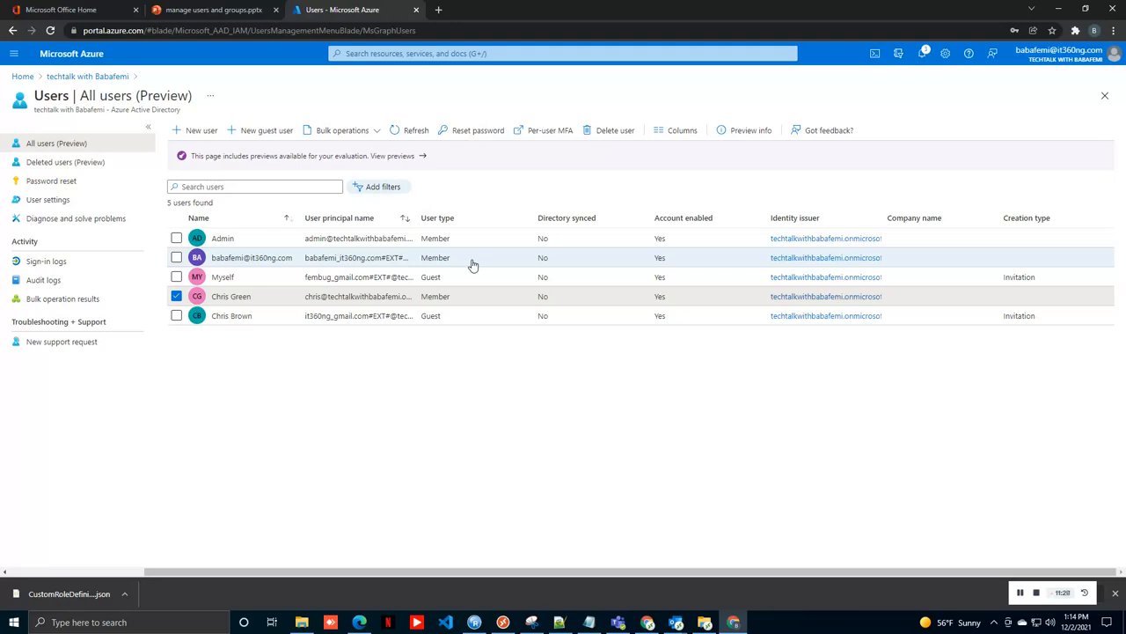
Step: Glance at the guest user's profile, then widen the User principal name column in All users
{"action": "left_click", "coordinate": [452, 321]}
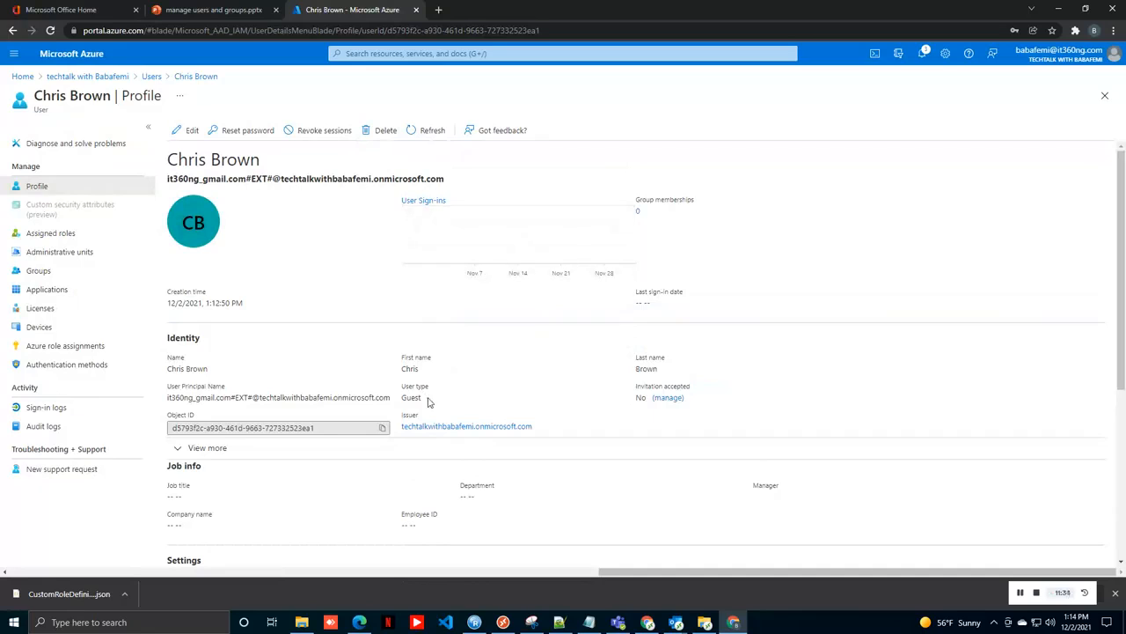
{"action": "left_click", "coordinate": [187, 129]}
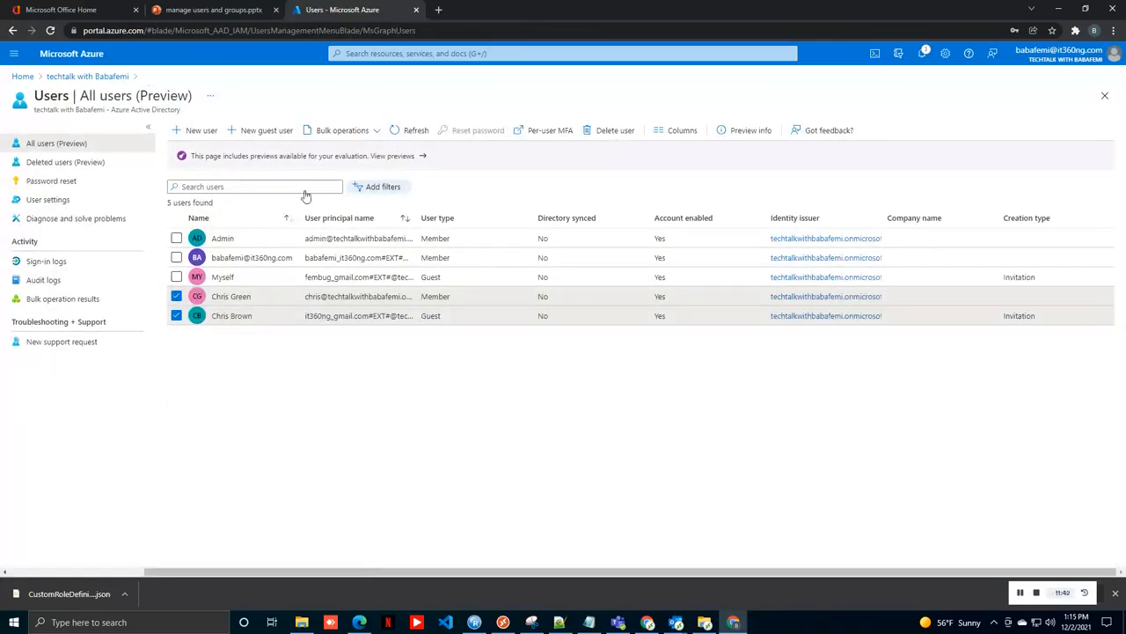
{"action": "left_click", "coordinate": [176, 297]}
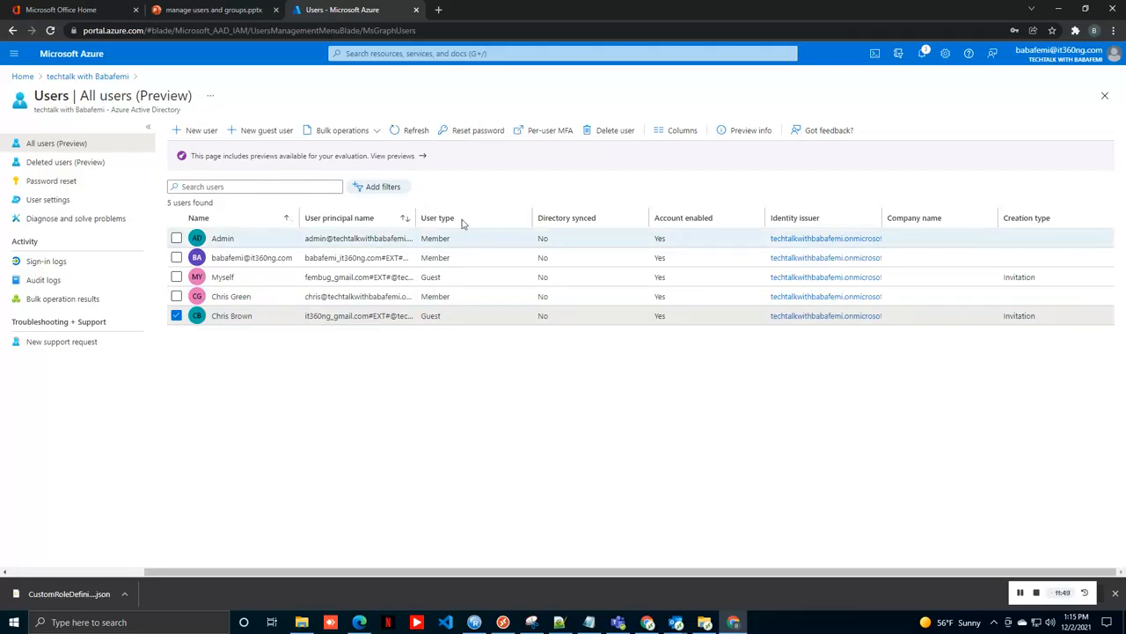
{"action": "left_click_drag", "start_coordinate": [495, 222], "coordinate": [495, 217]}
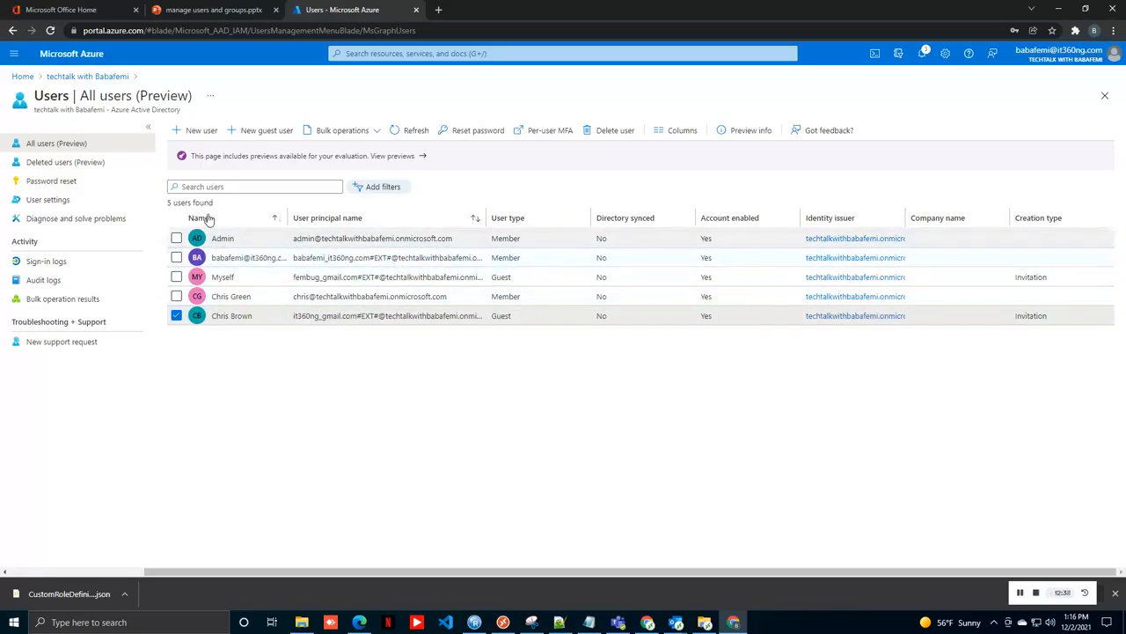
Step: Open the guest user's profile to see the invitation not yet accepted
{"action": "left_click", "coordinate": [225, 297]}
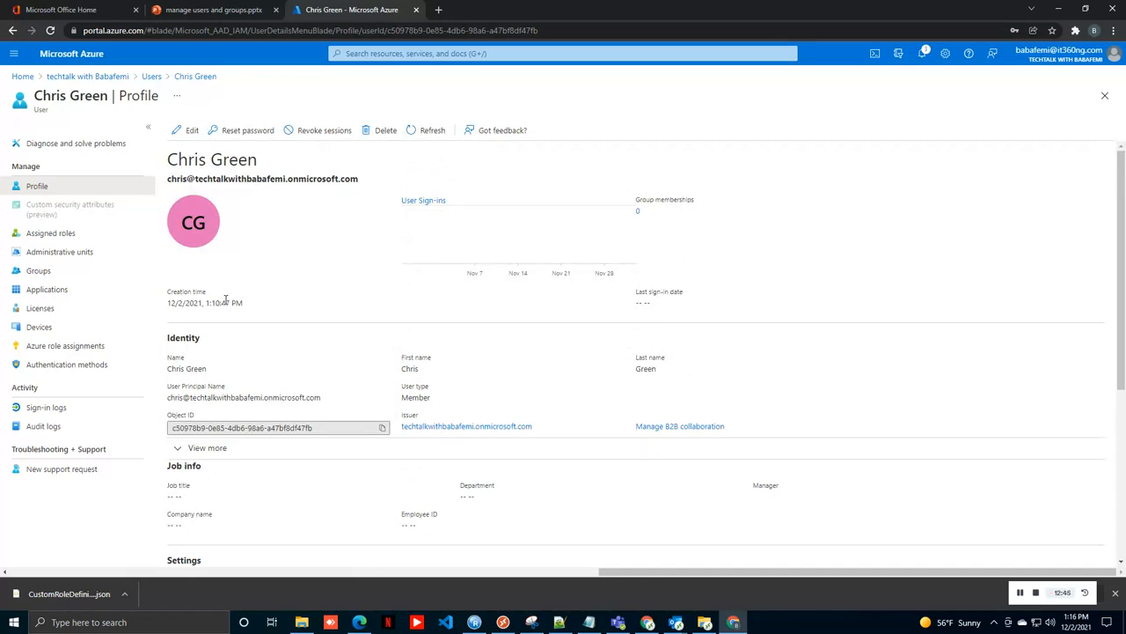
{"action": "left_click", "coordinate": [152, 76]}
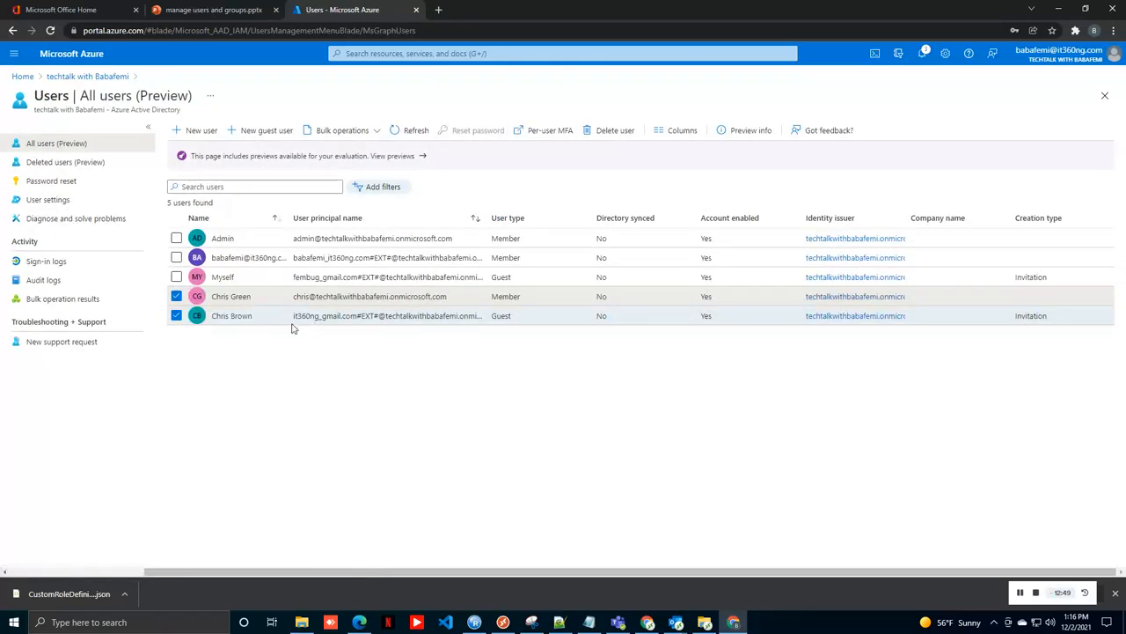
{"action": "left_click", "coordinate": [236, 317]}
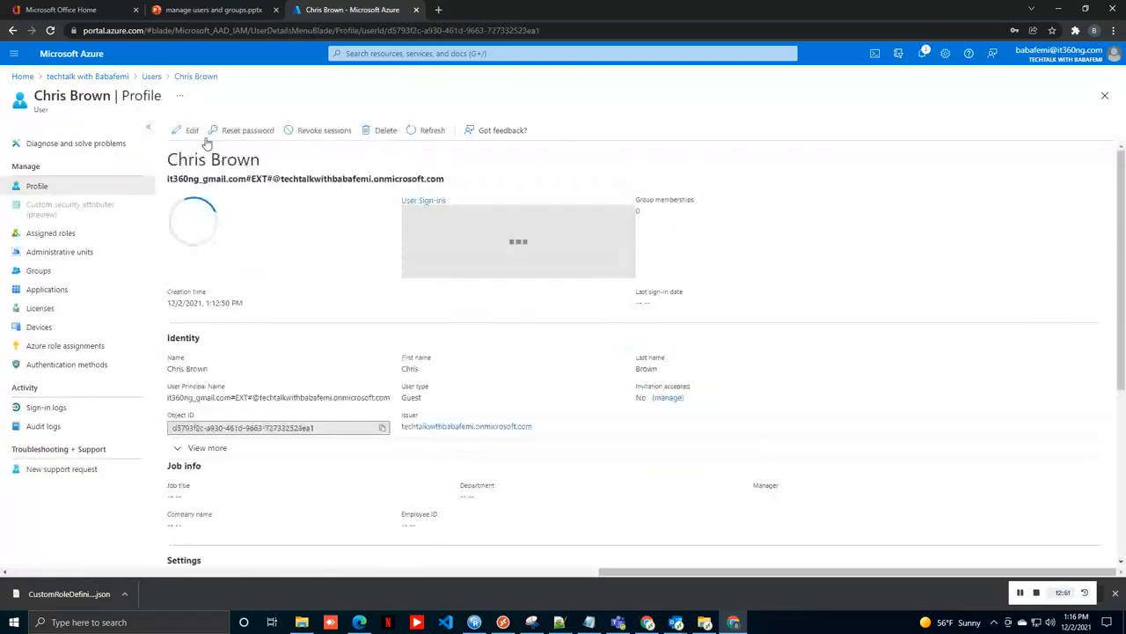
Step: Delete the invited guest user, confirming Yes, then open the member user's profile
{"action": "left_click", "coordinate": [247, 130]}
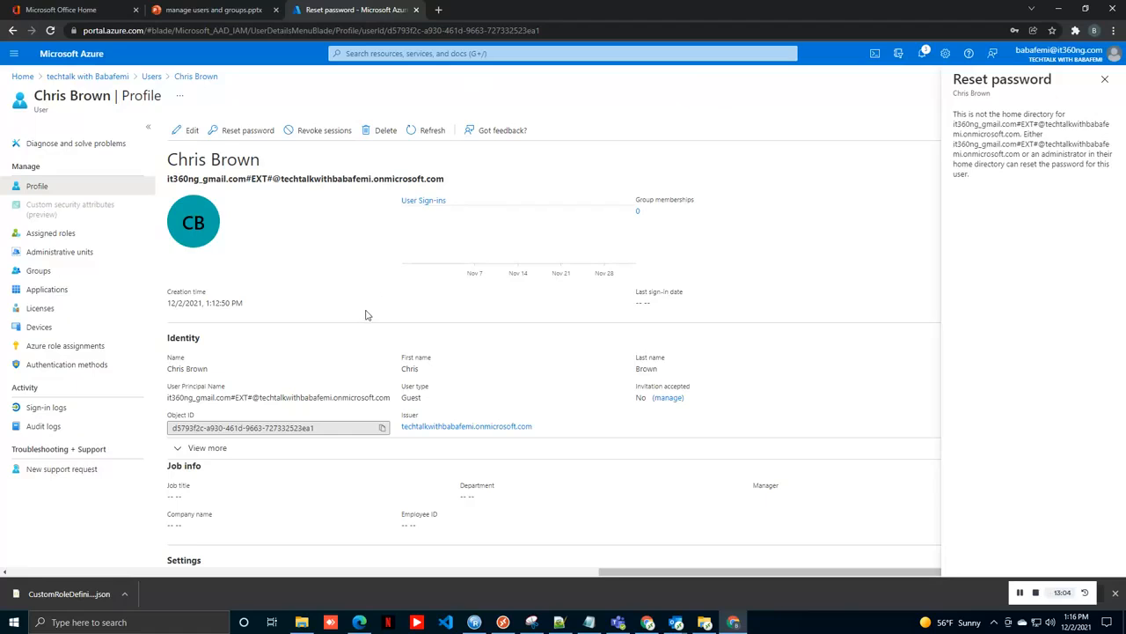
{"action": "left_click", "coordinate": [385, 132]}
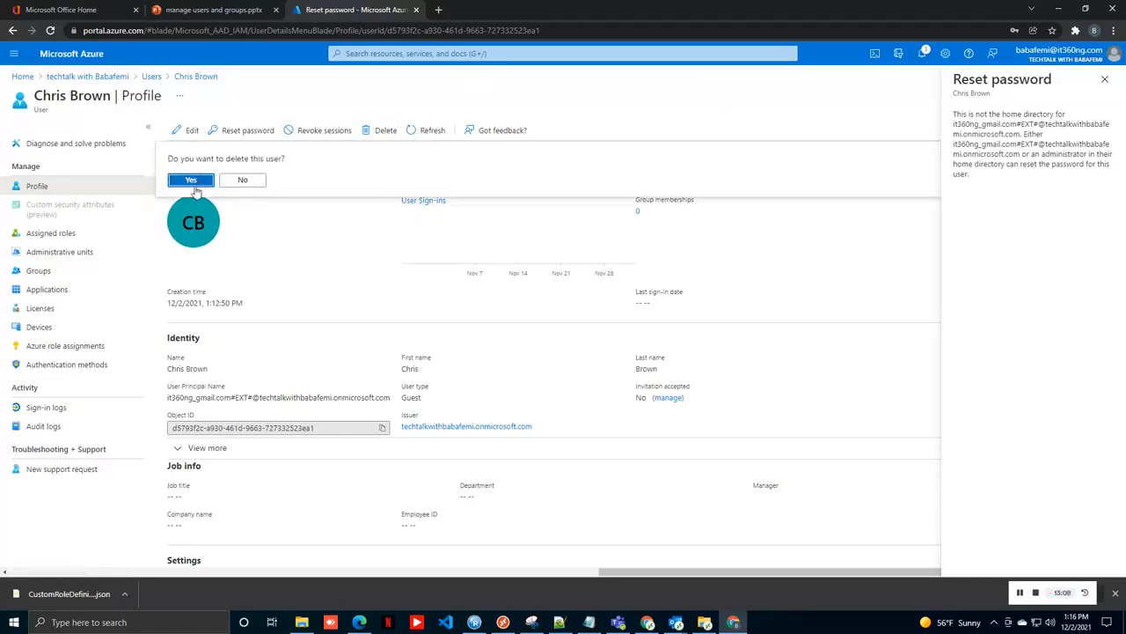
{"action": "left_click", "coordinate": [192, 180]}
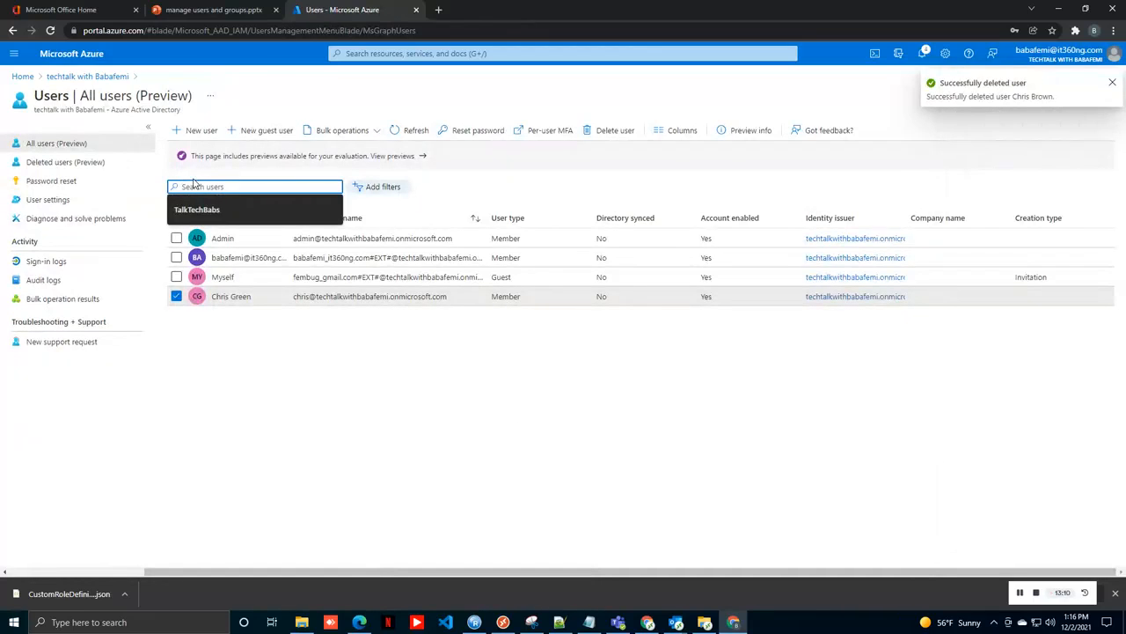
{"action": "left_click", "coordinate": [231, 297]}
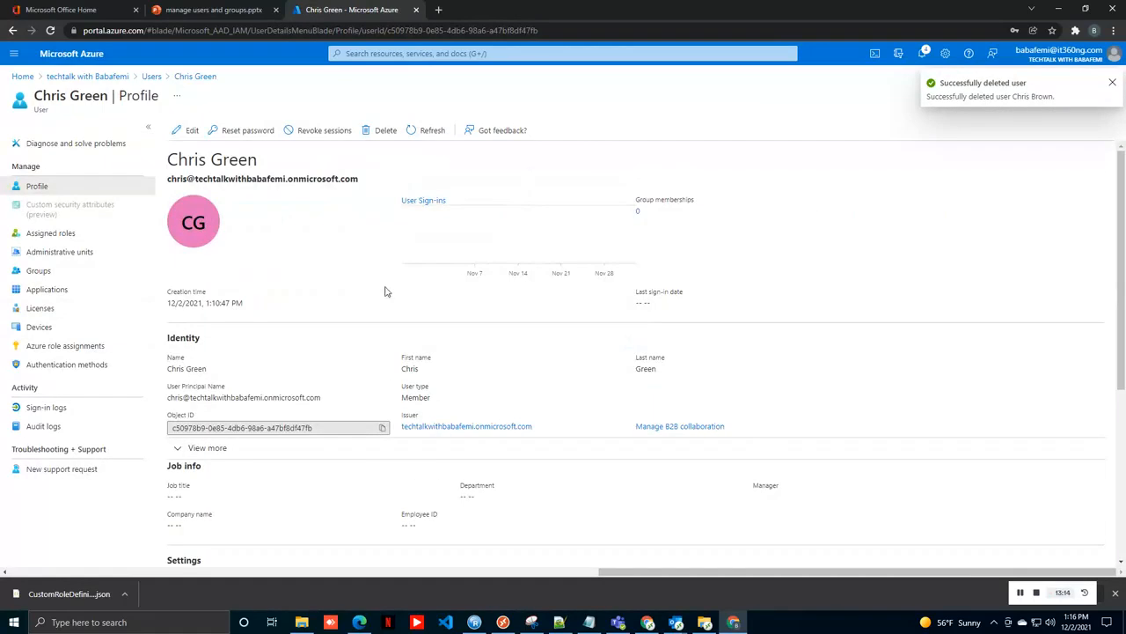
Step: Review the member user's Authentication methods contact info, then go back to All users
{"action": "left_click", "coordinate": [191, 131]}
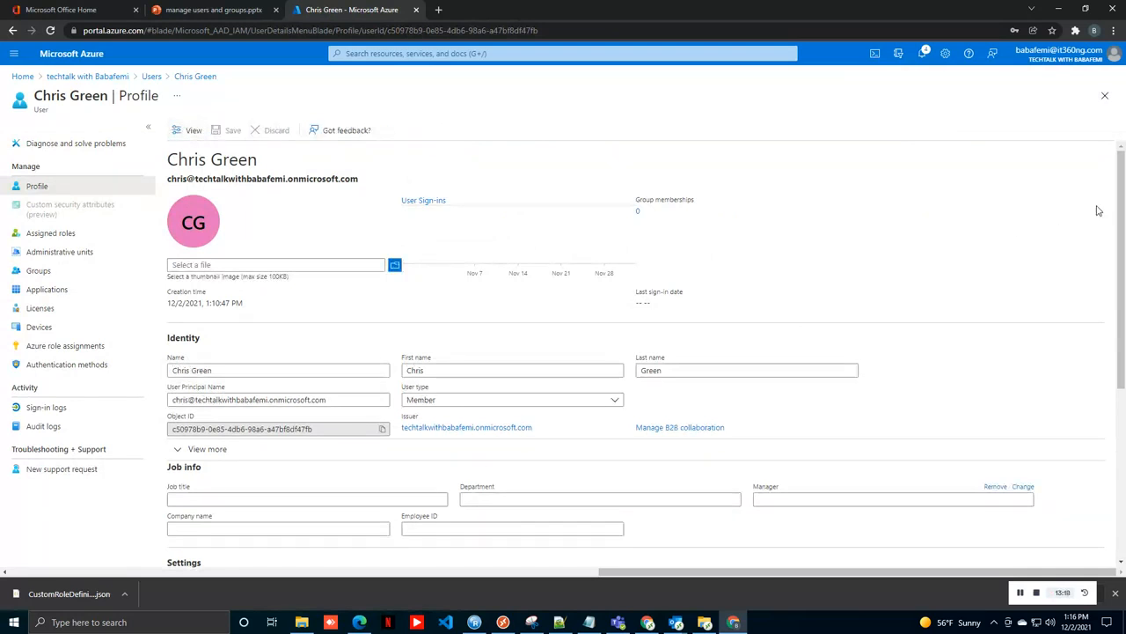
{"action": "left_click_drag", "start_coordinate": [1121, 223], "coordinate": [1099, 417]}
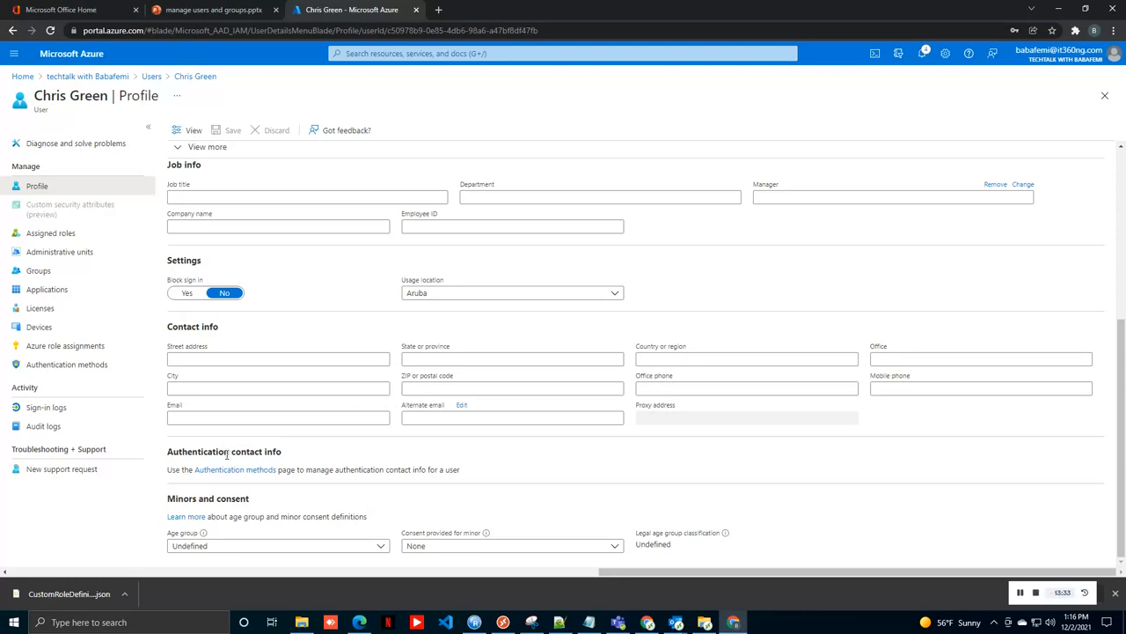
{"action": "left_click", "coordinate": [227, 470]}
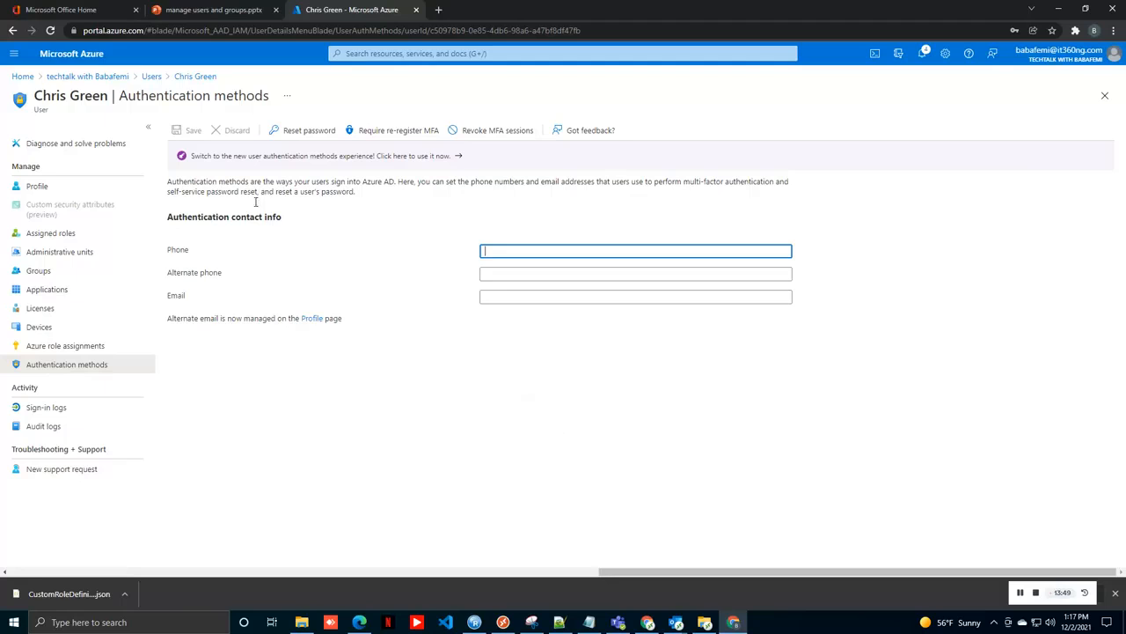
{"action": "left_click", "coordinate": [151, 75]}
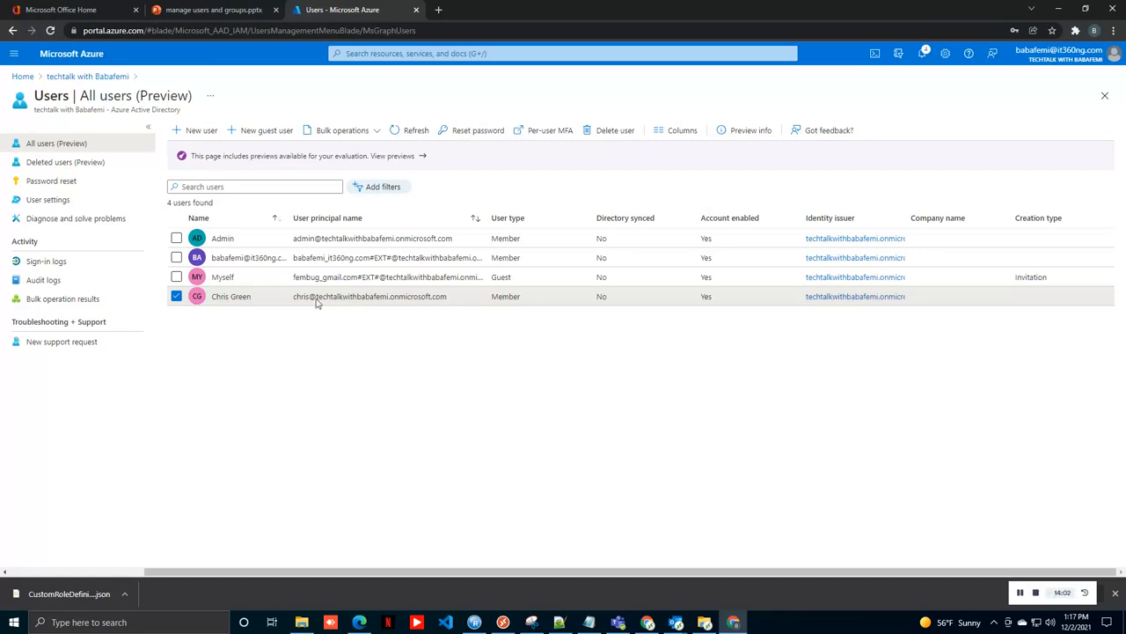
Step: Restore the deleted guest user from the Deleted users list
{"action": "left_click", "coordinate": [48, 166]}
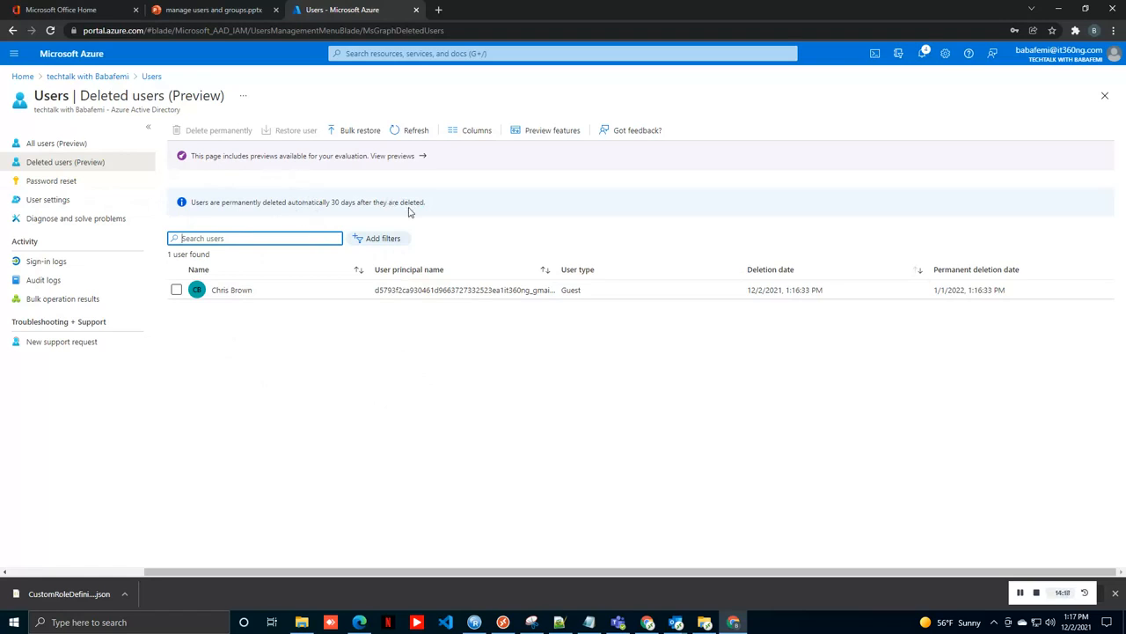
{"action": "left_click", "coordinate": [176, 290]}
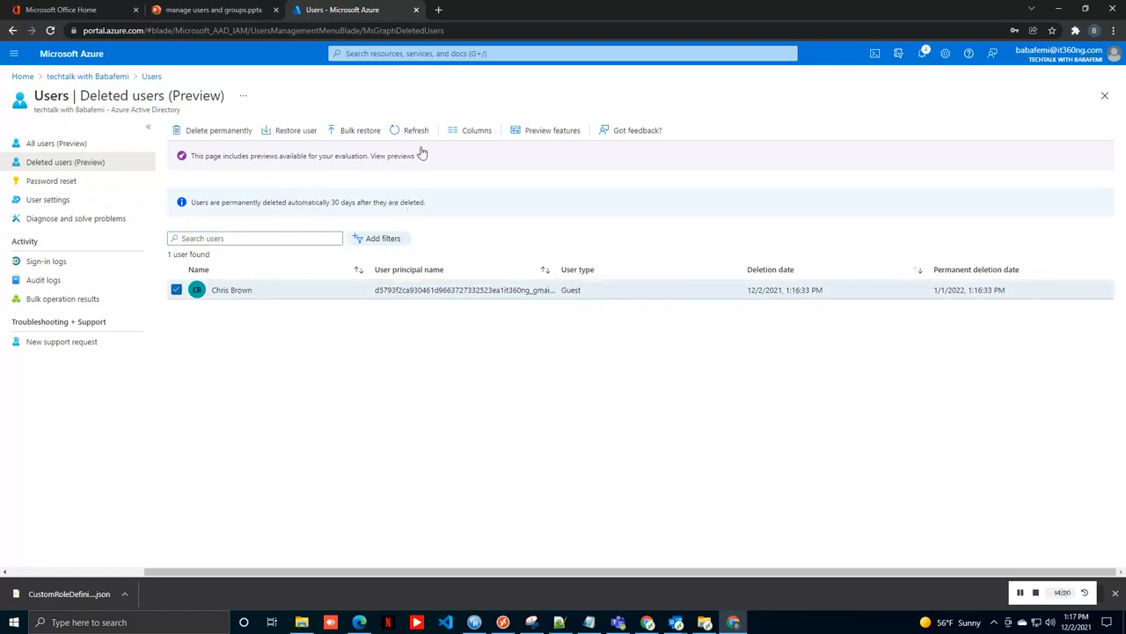
{"action": "left_click", "coordinate": [296, 130]}
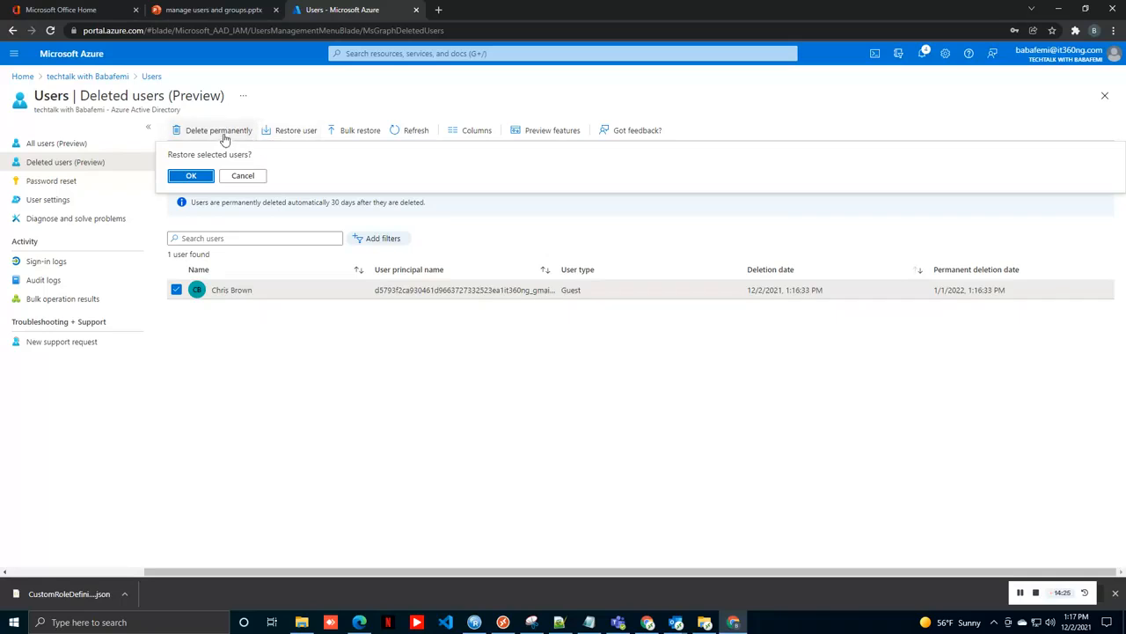
{"action": "left_click", "coordinate": [197, 176]}
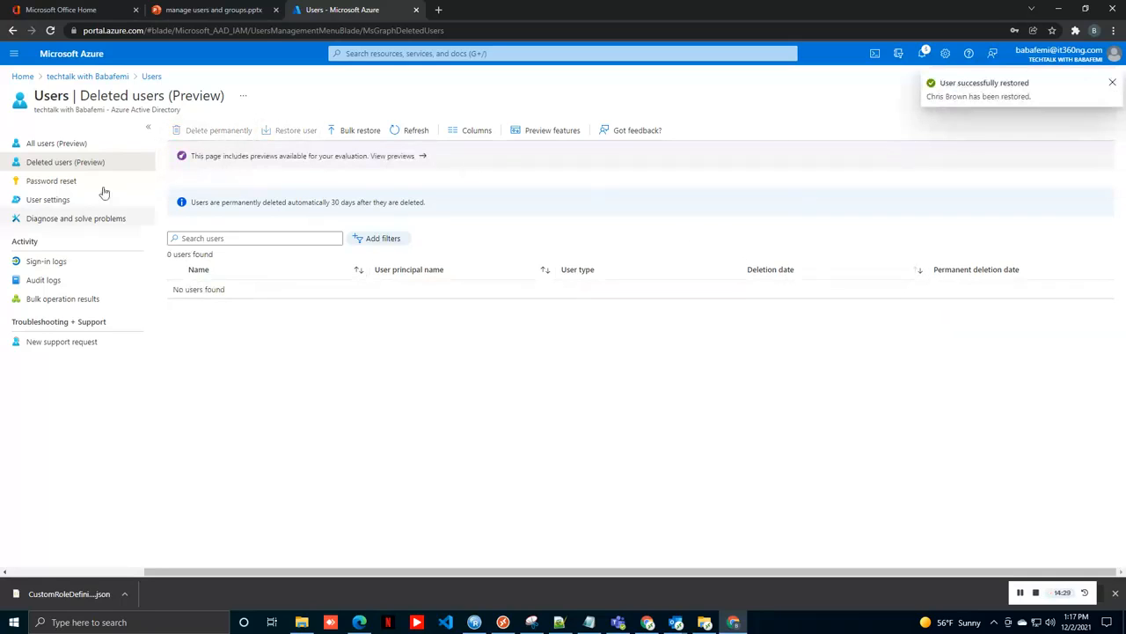
Step: Refresh All users to show five users and open the administrator account's profile
{"action": "left_click", "coordinate": [76, 143]}
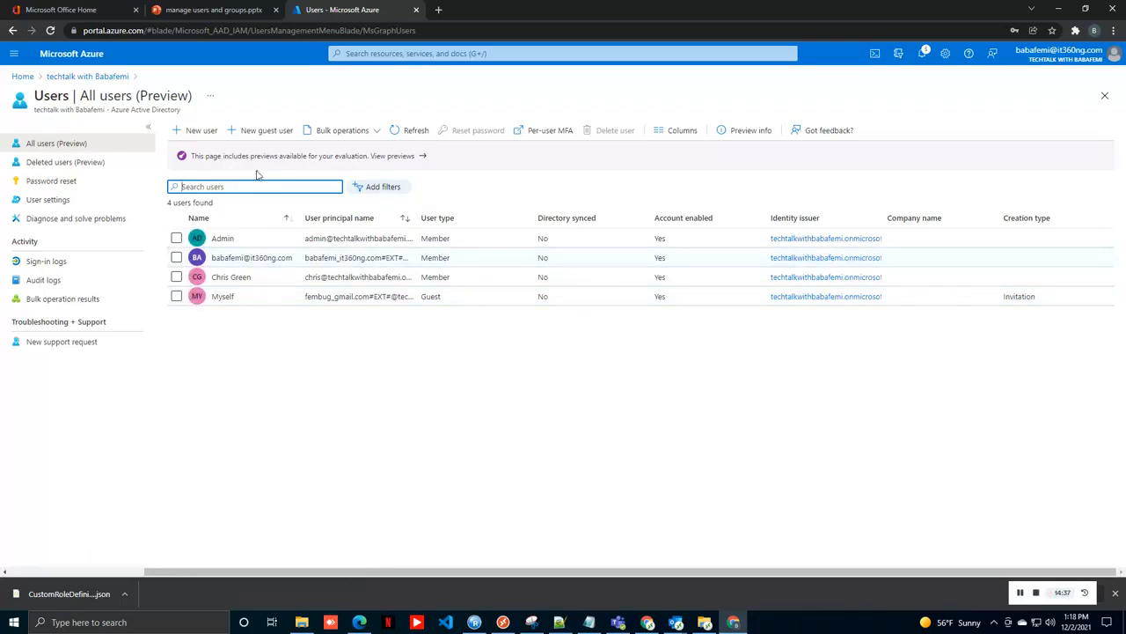
{"action": "left_click", "coordinate": [416, 132]}
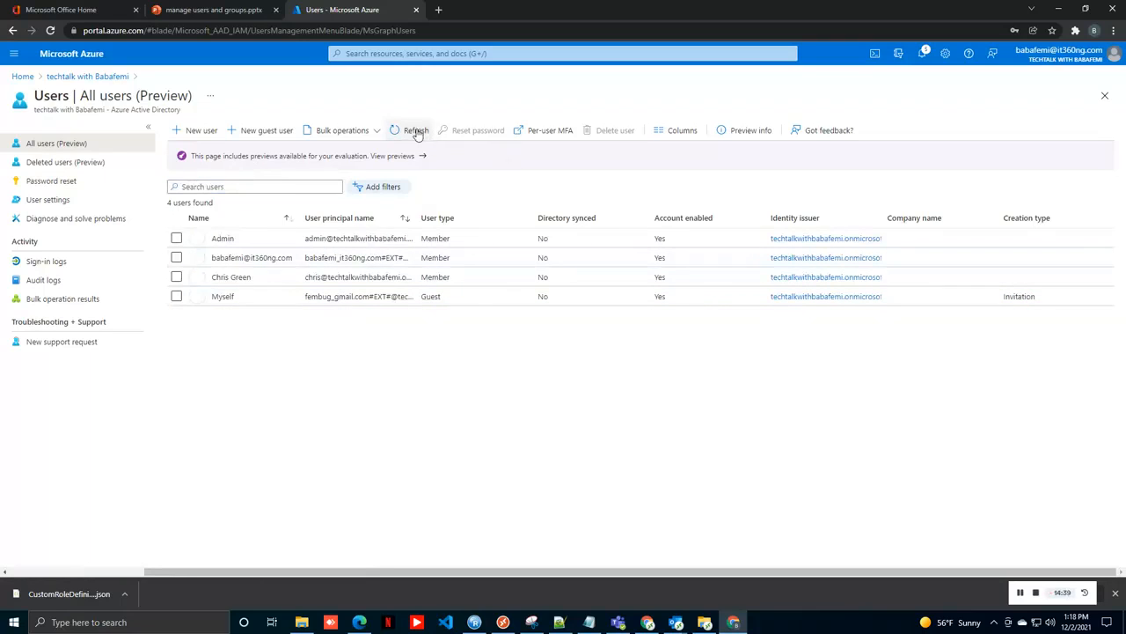
{"action": "left_click", "coordinate": [417, 132]}
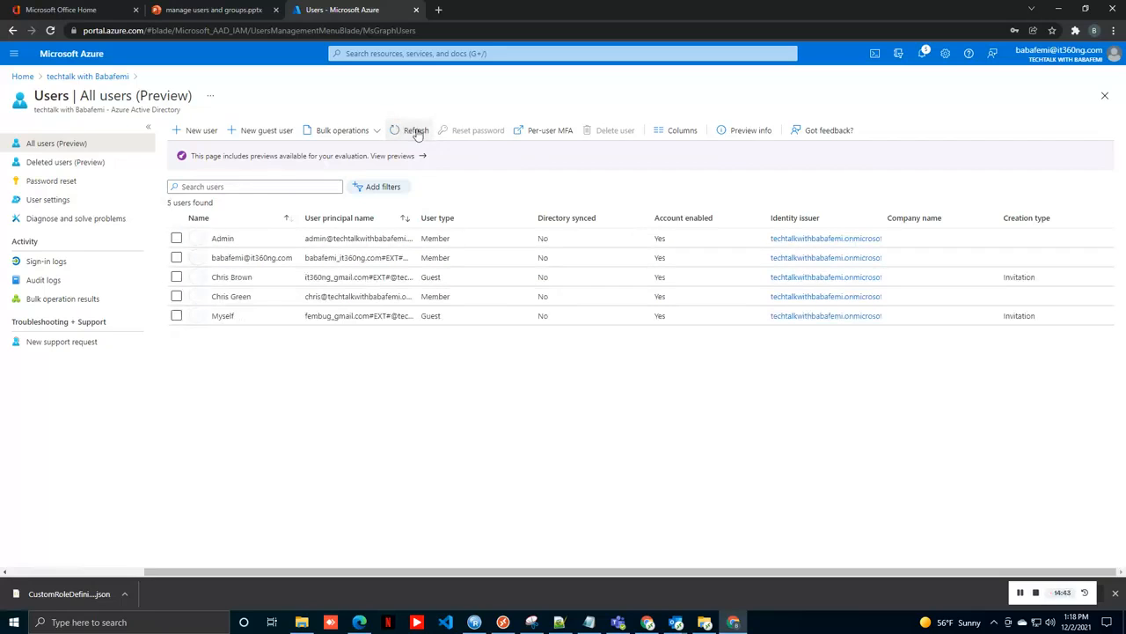
{"action": "left_click", "coordinate": [234, 259]}
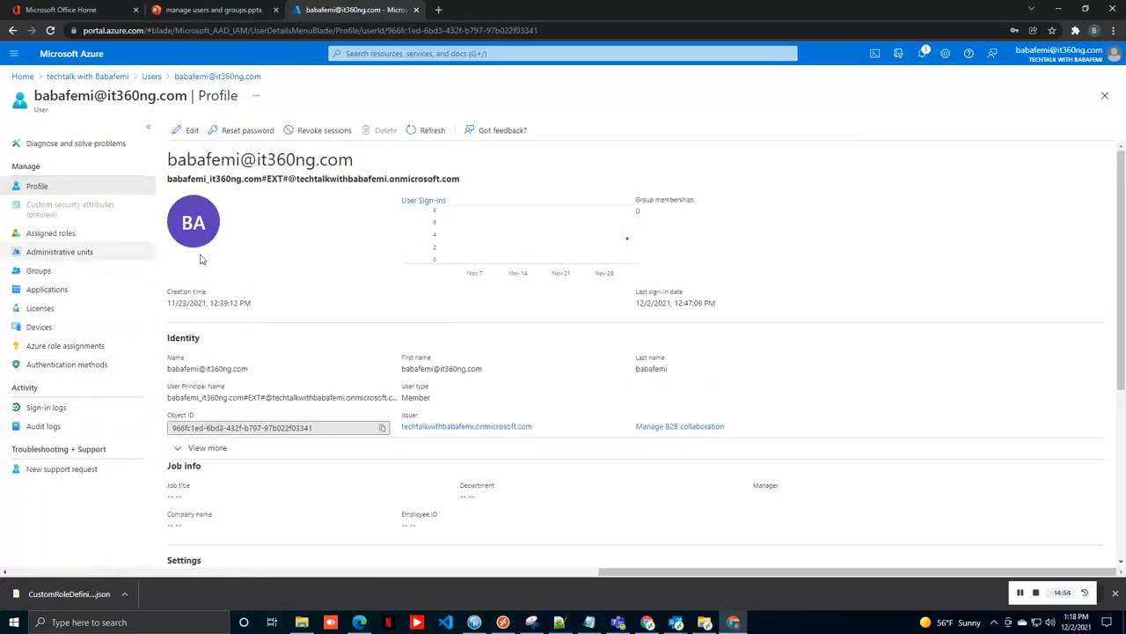
Step: Show the administrator's Sign-in logs: four Azure Portal sign-ins, two Success, two Interrupted
{"action": "left_click", "coordinate": [45, 407]}
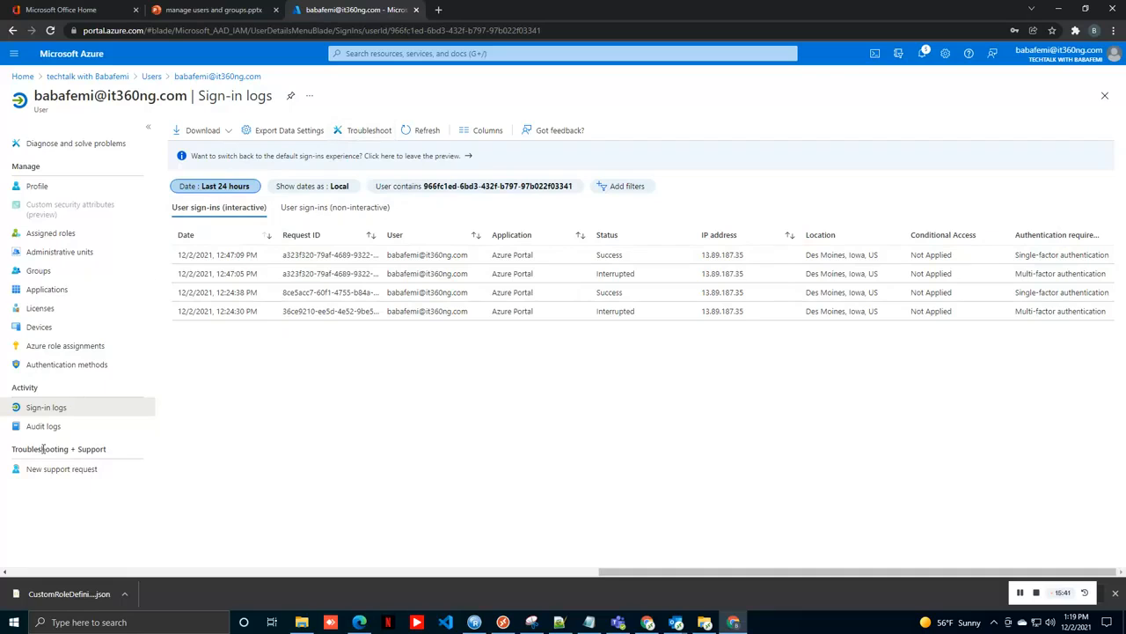
Step: View the account's audit logs of restore, delete, reset and add-user activity, then the tenant overview
{"action": "left_click", "coordinate": [70, 427]}
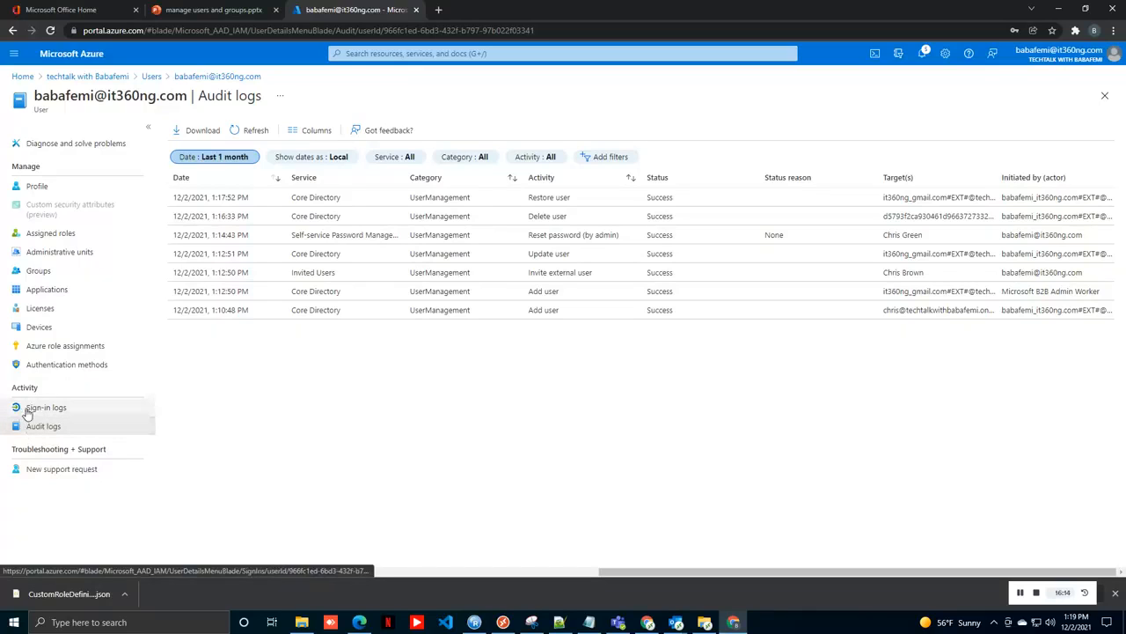
{"action": "left_click", "coordinate": [112, 78]}
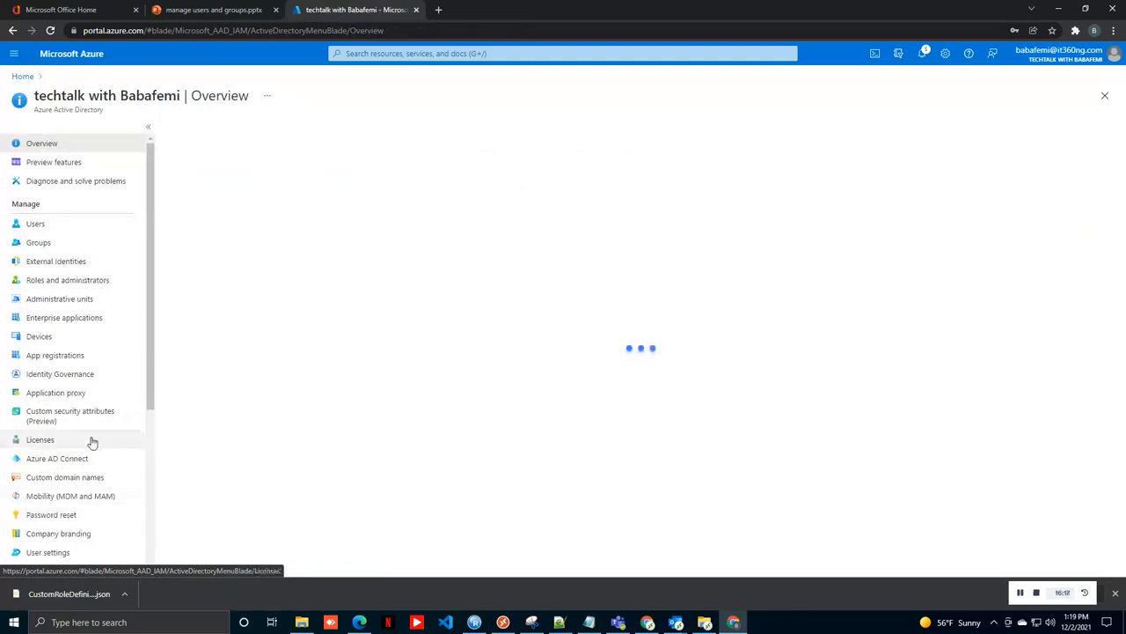
Step: Open Users from the Azure Active Directory overview menu to list all five users
{"action": "scroll", "coordinate": [53, 414], "scroll_direction": "down", "scroll_amount": 3}
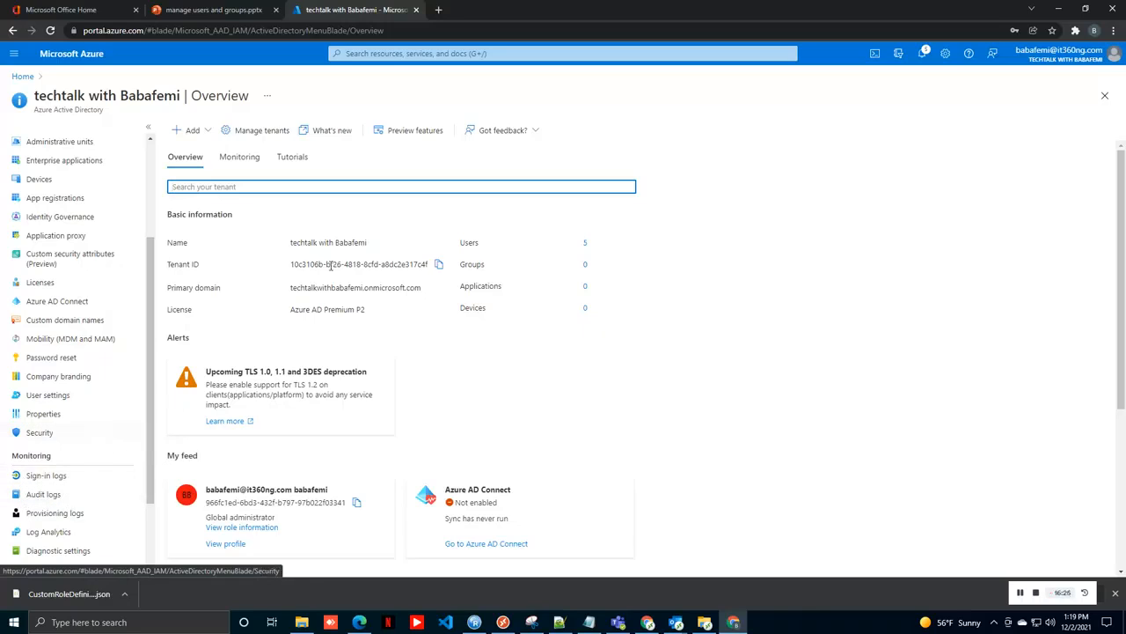
{"action": "left_click_drag", "start_coordinate": [150, 313], "coordinate": [153, 167]}
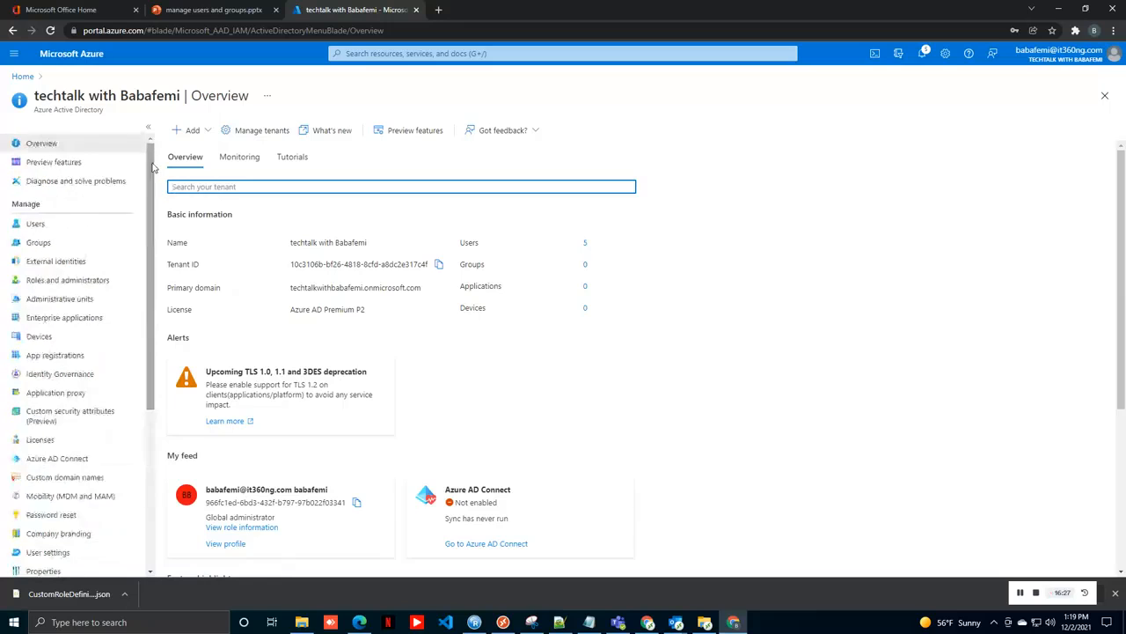
{"action": "left_click", "coordinate": [27, 225]}
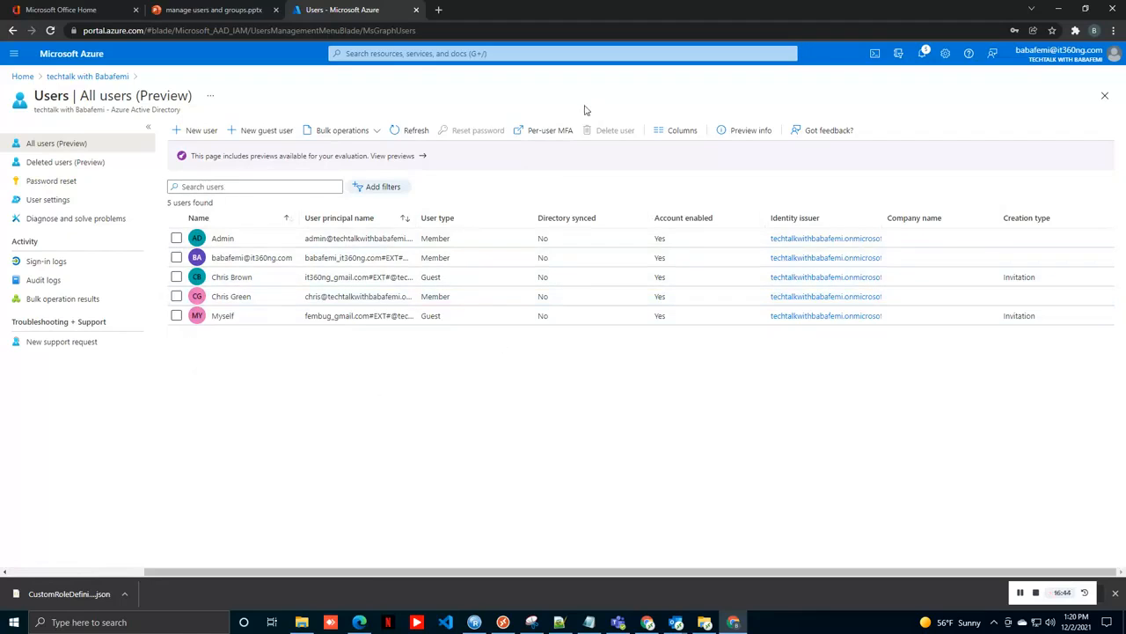
Step: Open Per-user MFA, signing in as the administrator and skipping the security setup prompt
{"action": "left_click", "coordinate": [539, 132]}
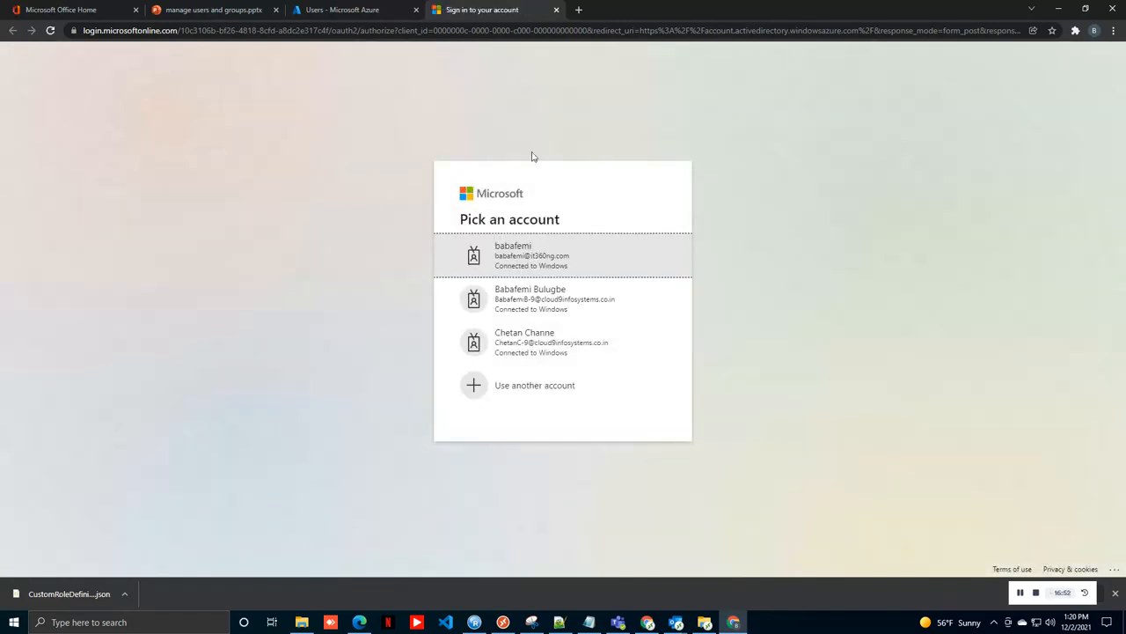
{"action": "left_click", "coordinate": [533, 261]}
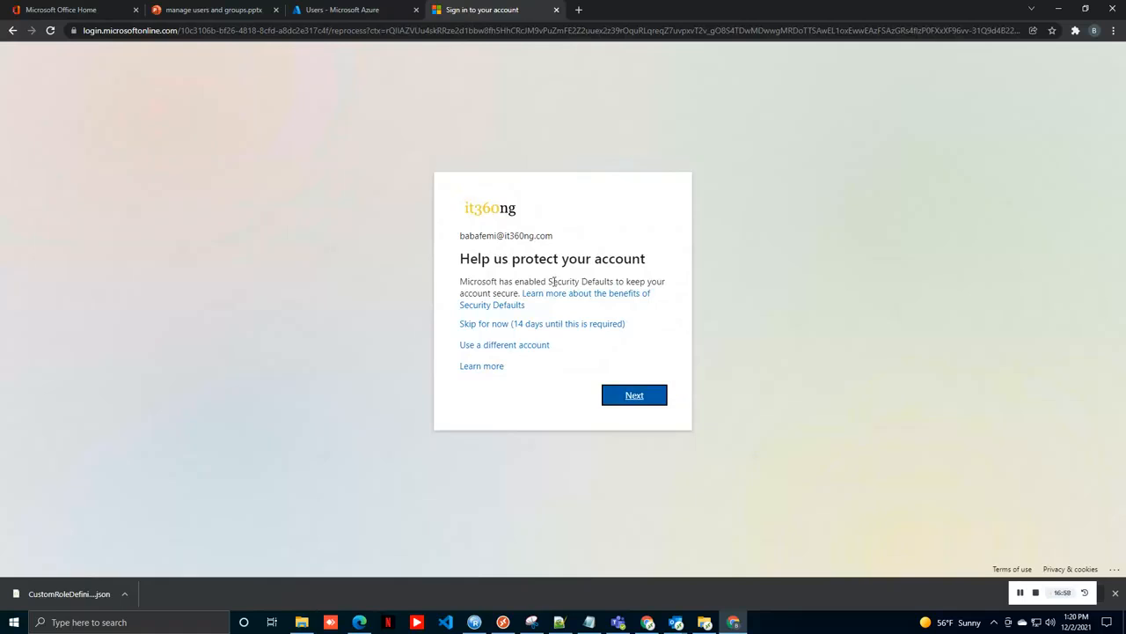
{"action": "left_click", "coordinate": [562, 325]}
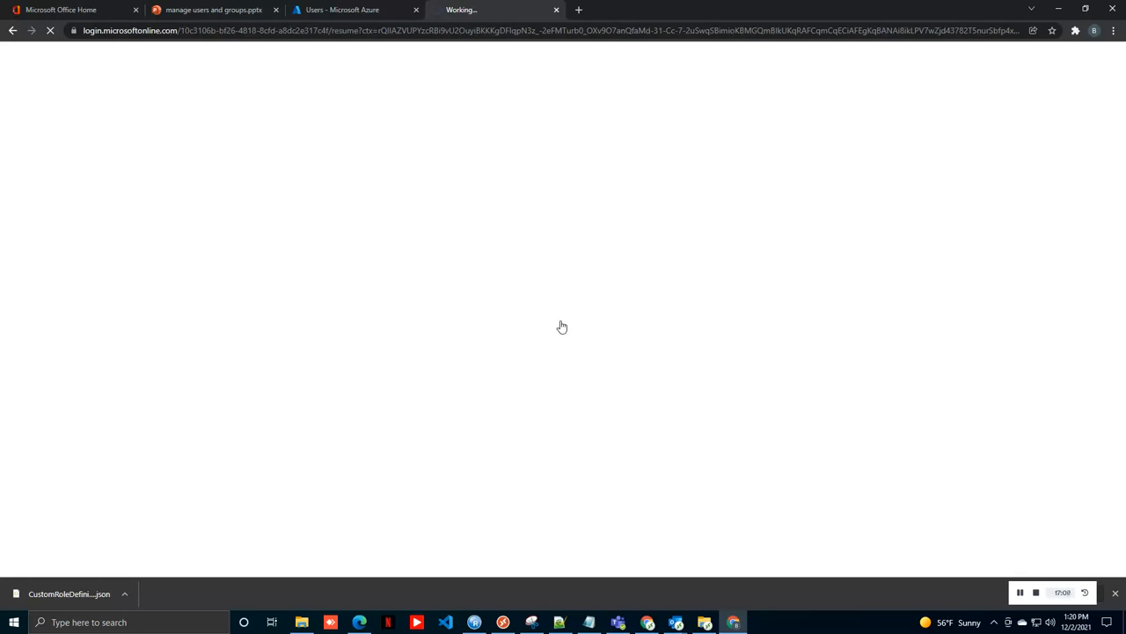
{"action": "left_click", "coordinate": [358, 8]}
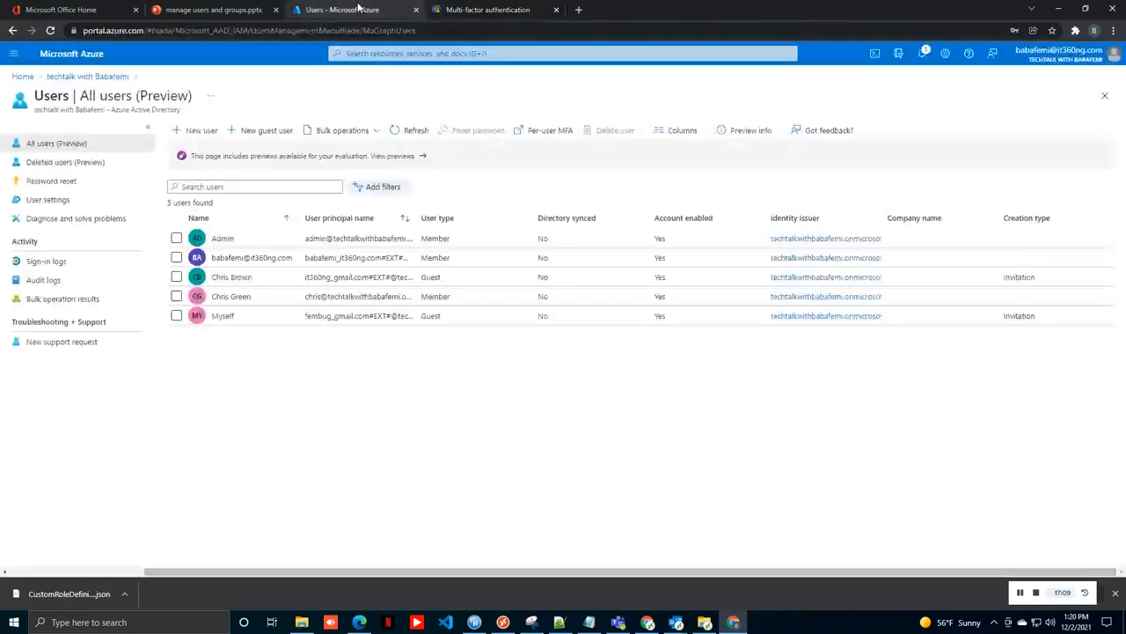
Step: Open Manage Security defaults from the Azure Active Directory Properties page
{"action": "left_click", "coordinate": [22, 77]}
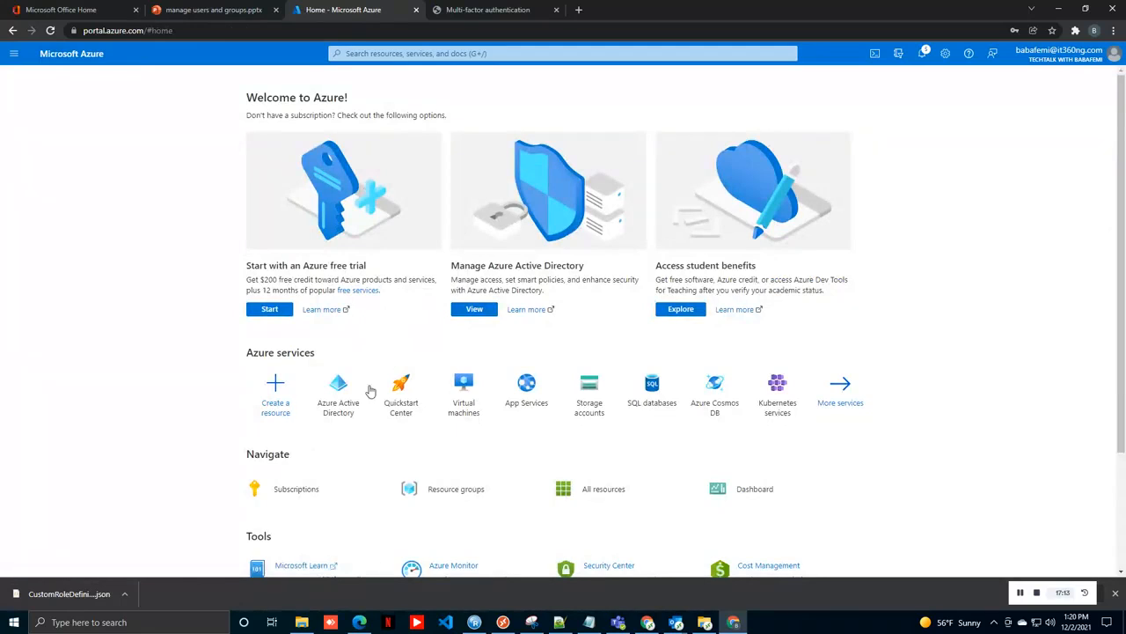
{"action": "left_click", "coordinate": [332, 387]}
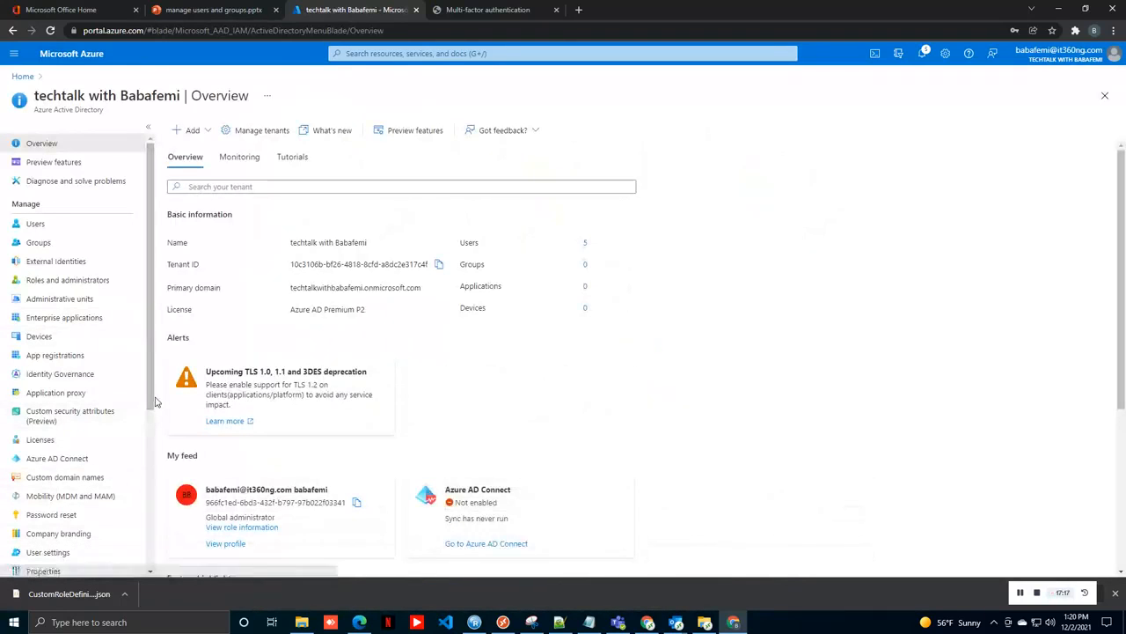
{"action": "scroll", "coordinate": [53, 475], "scroll_direction": "down", "scroll_amount": 2}
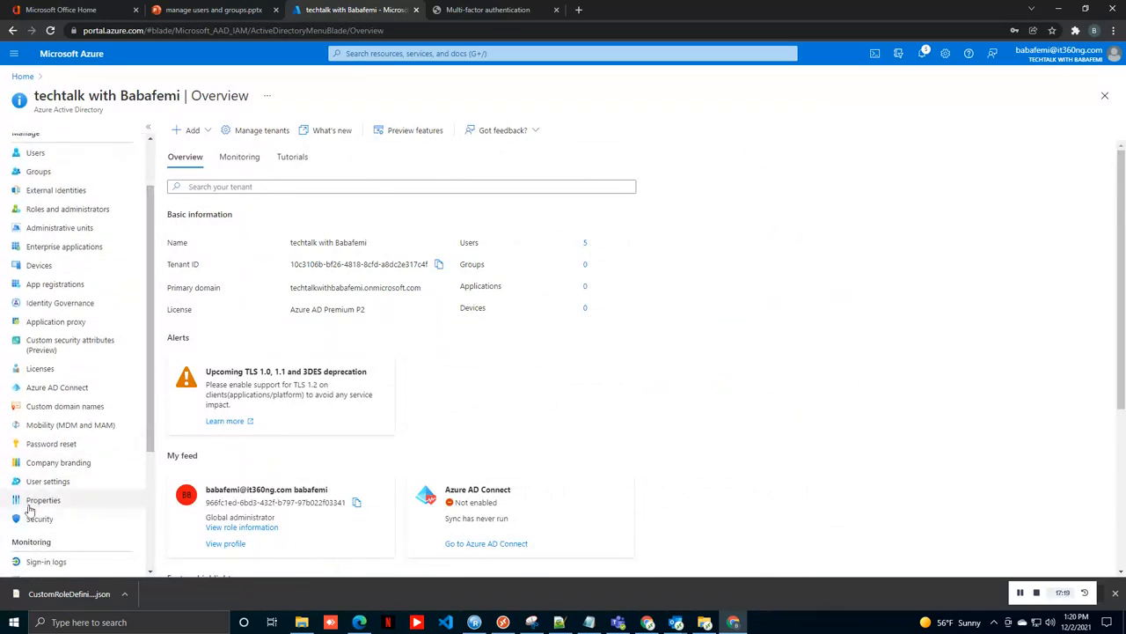
{"action": "left_click", "coordinate": [28, 500]}
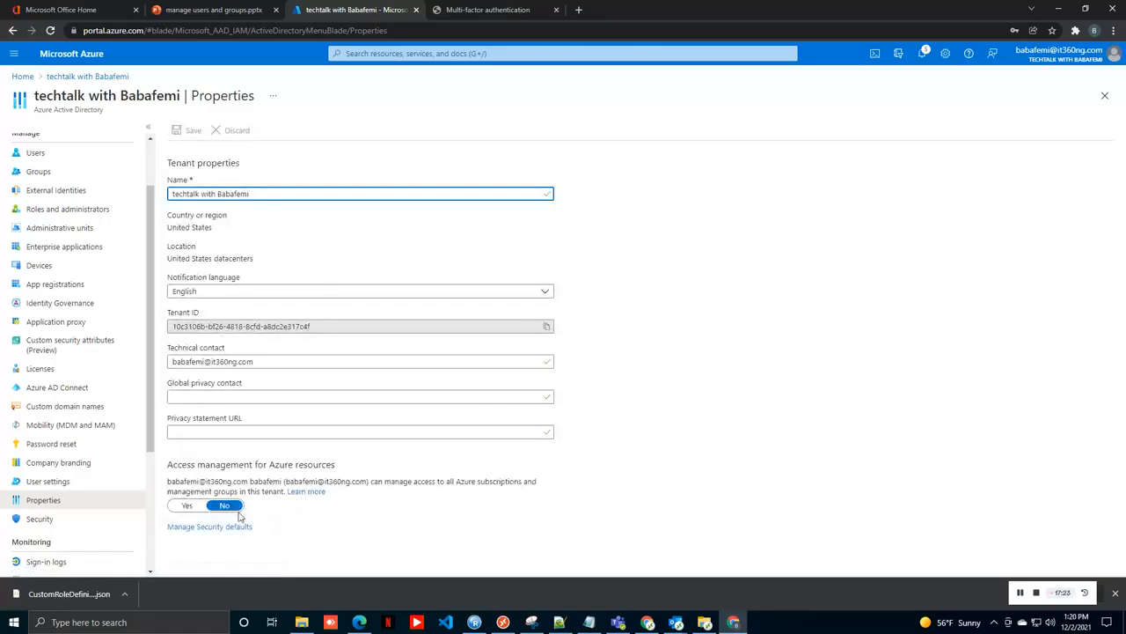
{"action": "left_click", "coordinate": [230, 527]}
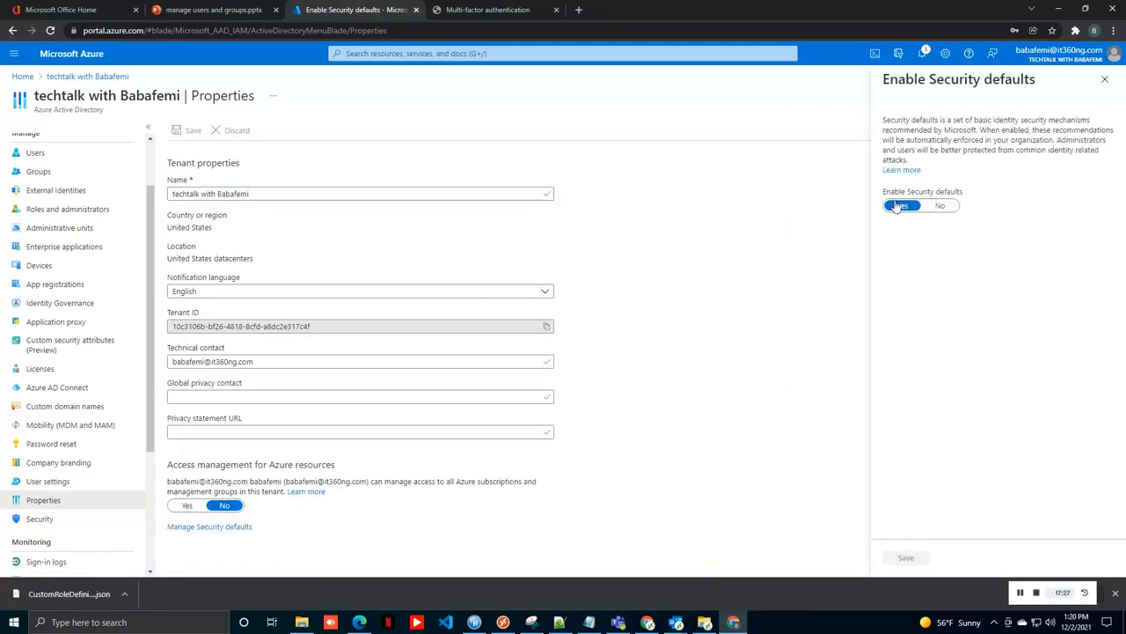
Step: Set security defaults to No, citing inability to use critical business applications, and save
{"action": "left_click", "coordinate": [930, 209]}
{"action": "left_click", "coordinate": [901, 306]}
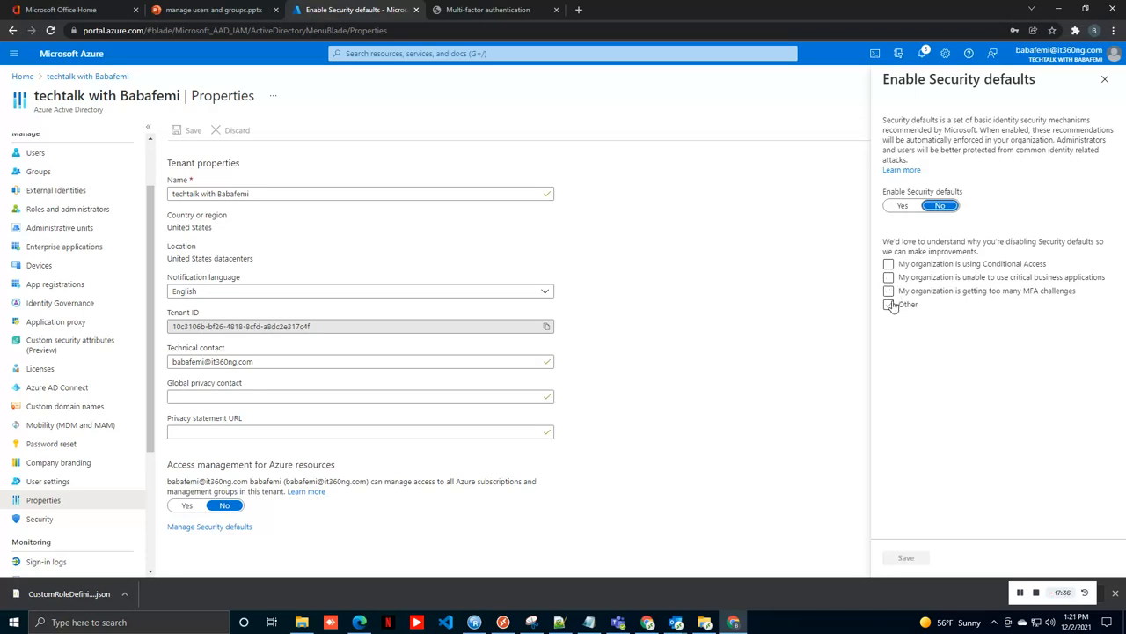
{"action": "left_click", "coordinate": [890, 304]}
{"action": "left_click", "coordinate": [890, 305]}
{"action": "left_click", "coordinate": [889, 265]}
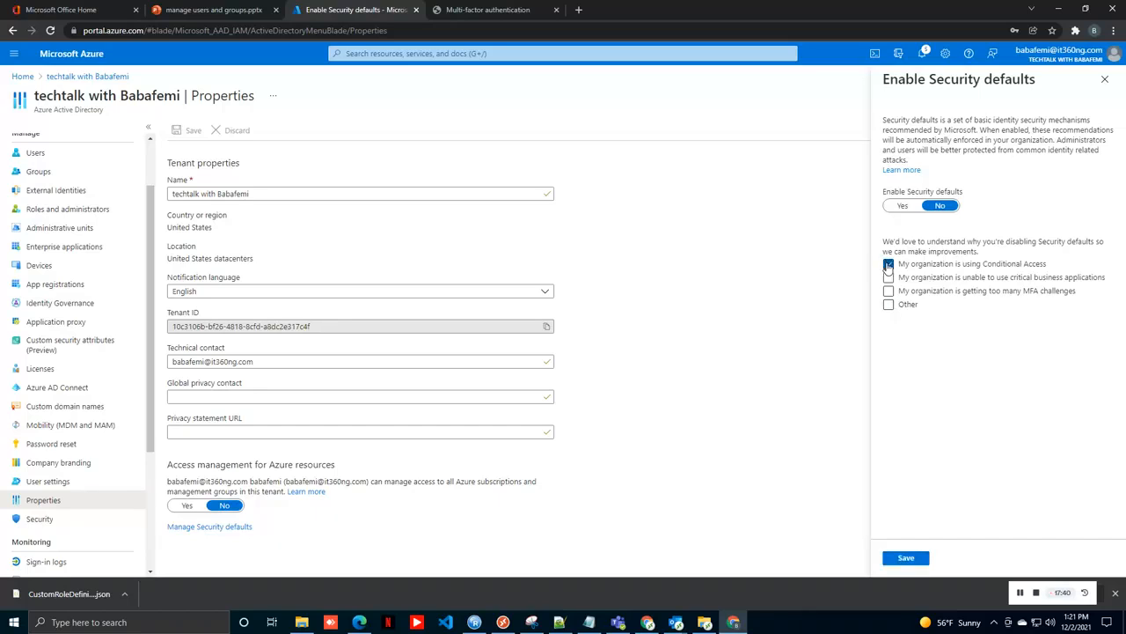
{"action": "left_click", "coordinate": [888, 265]}
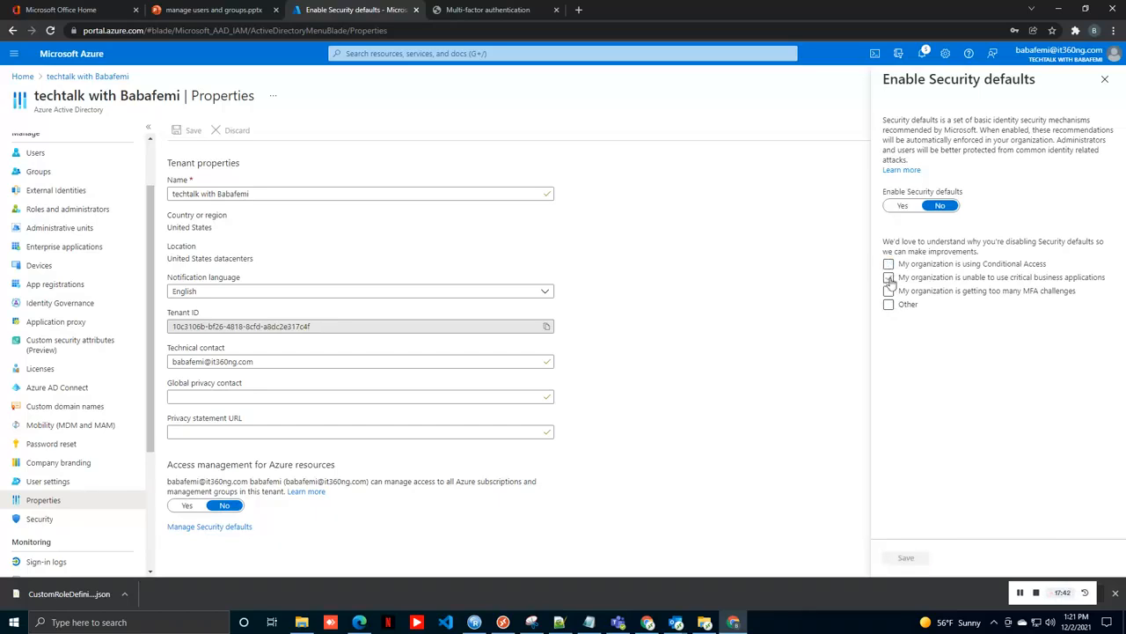
{"action": "left_click", "coordinate": [889, 277]}
{"action": "left_click", "coordinate": [906, 558]}
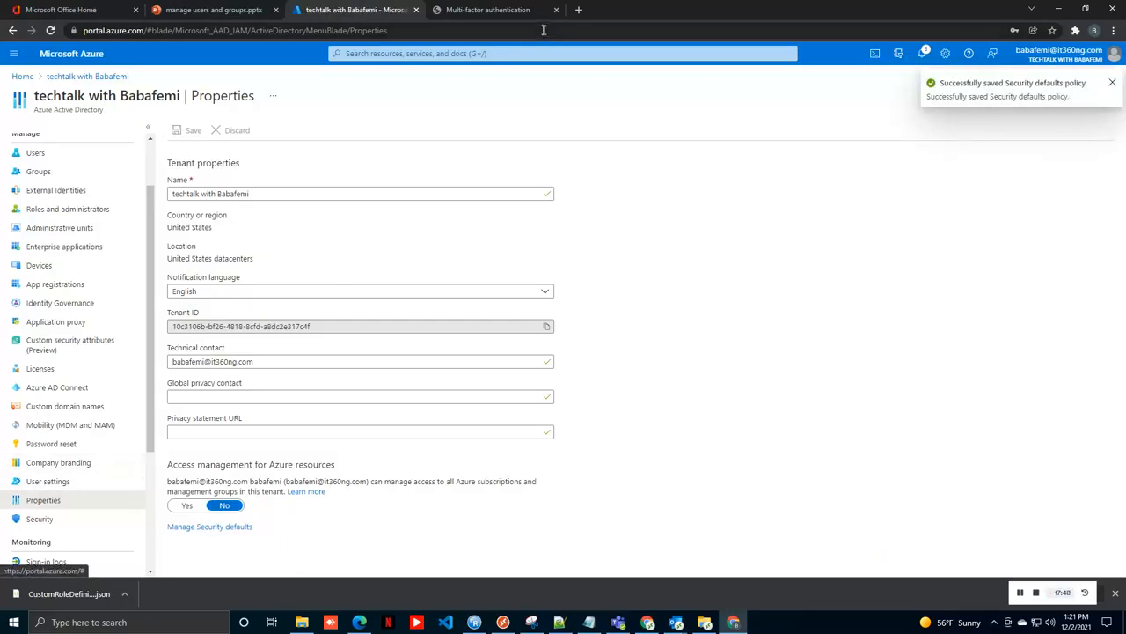
Step: Enable multi-factor authentication for the fourth user in the MFA users list
{"action": "left_click", "coordinate": [491, 11]}
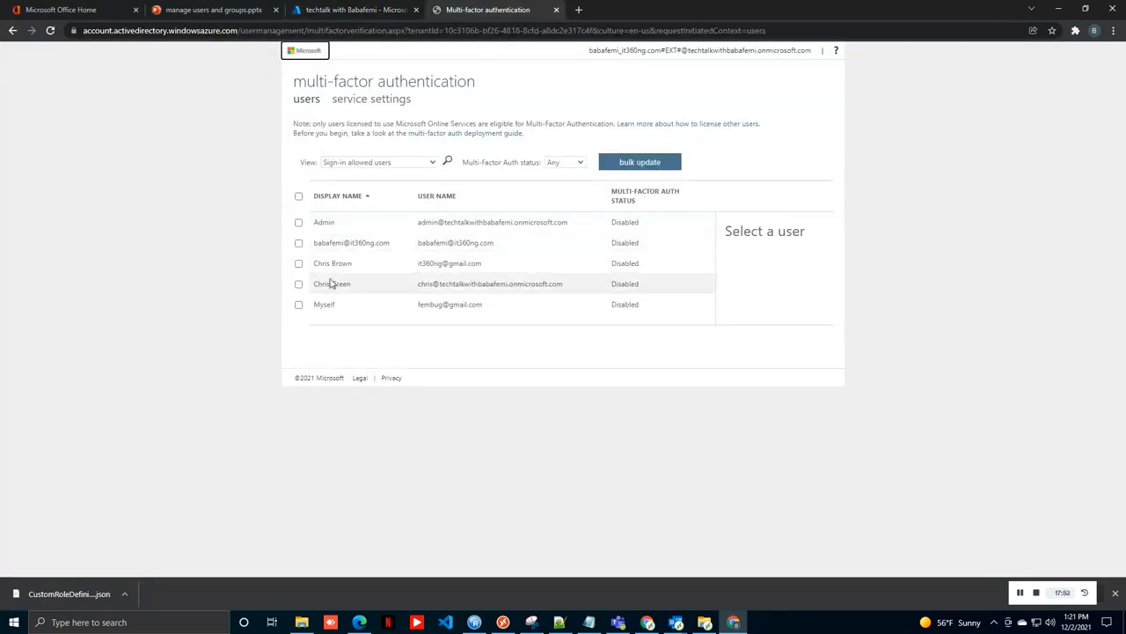
{"action": "left_click", "coordinate": [298, 284]}
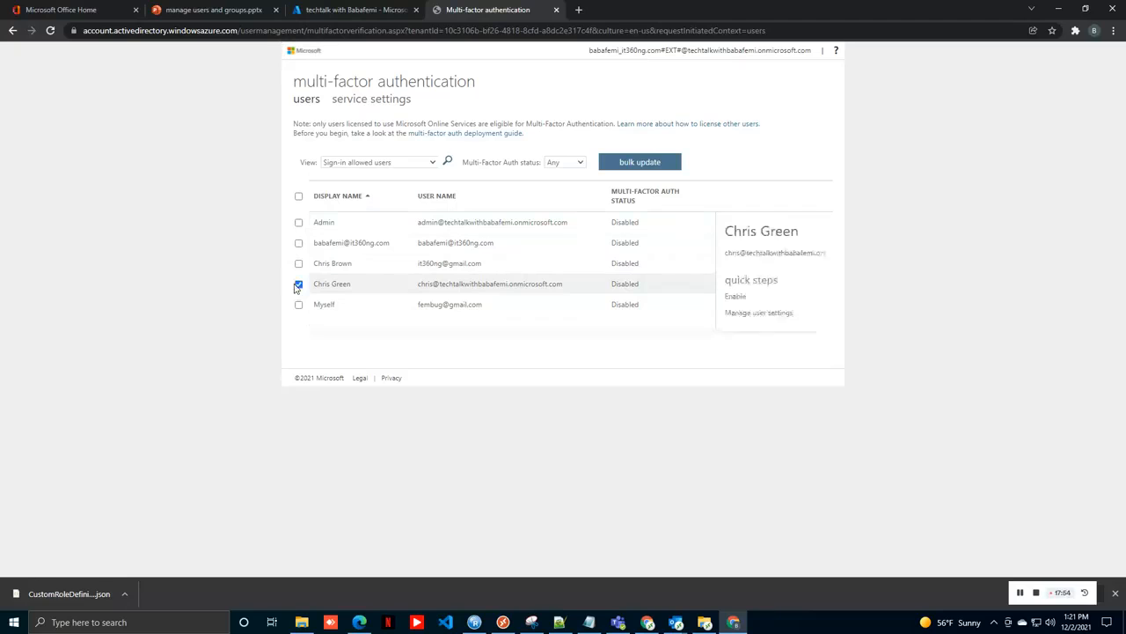
{"action": "left_click", "coordinate": [728, 297]}
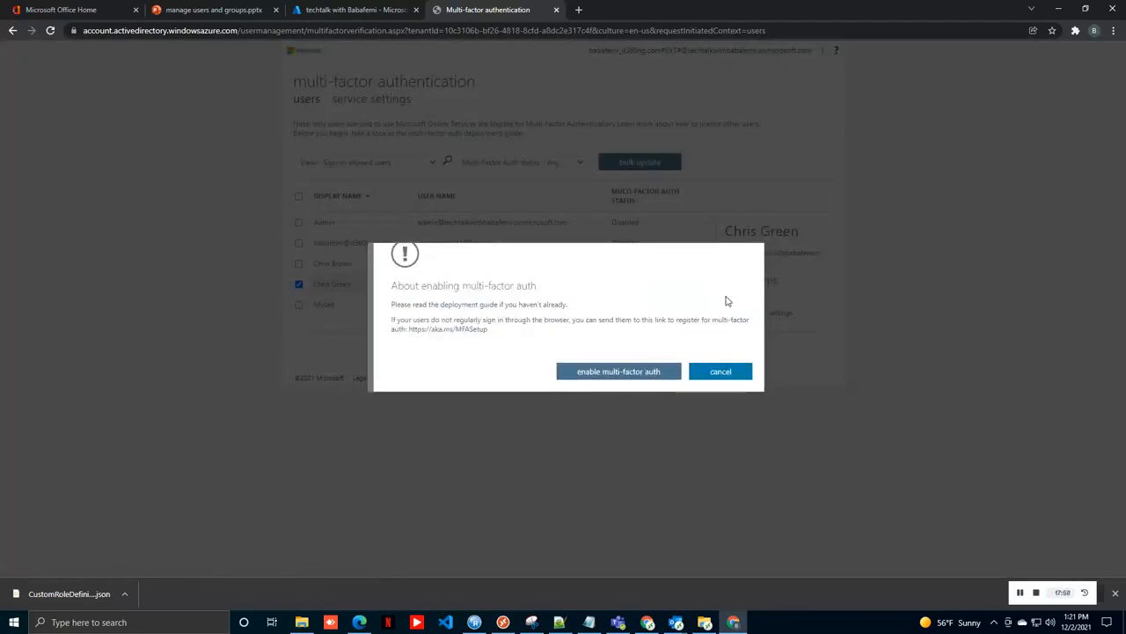
{"action": "left_click", "coordinate": [656, 373]}
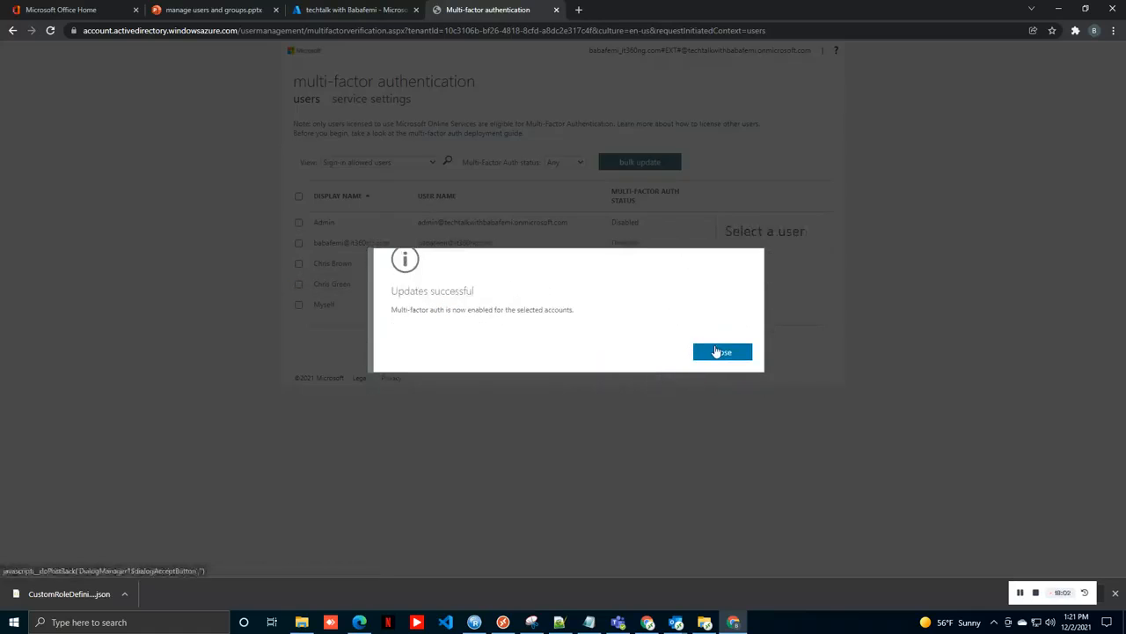
{"action": "left_click", "coordinate": [718, 352]}
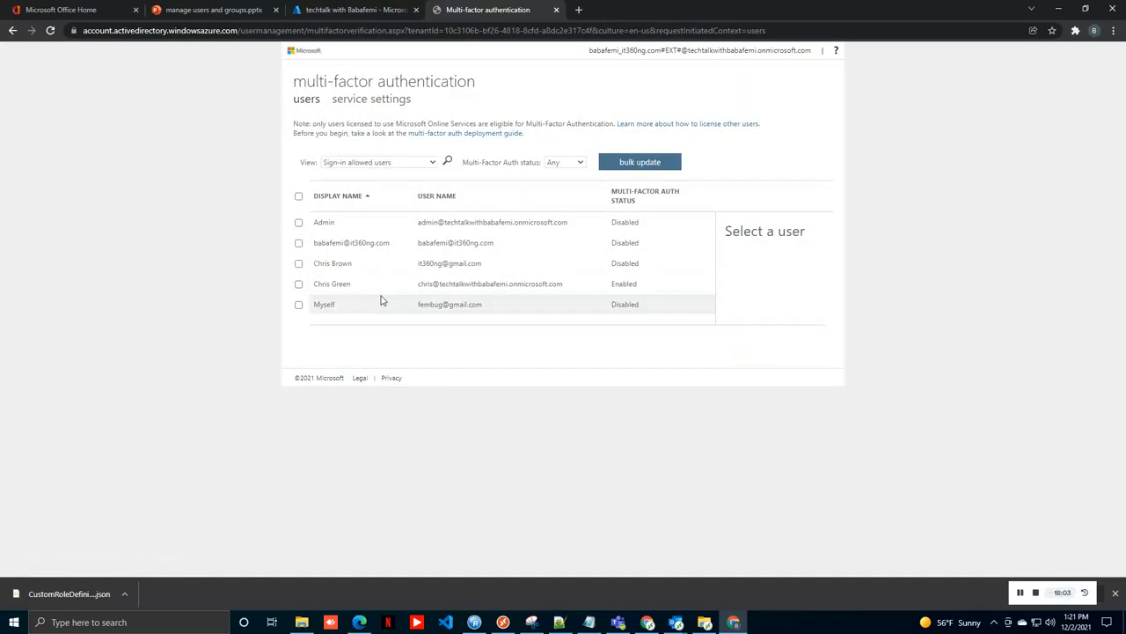
Step: Enforce multi-factor authentication for that same fourth user
{"action": "left_click", "coordinate": [299, 285]}
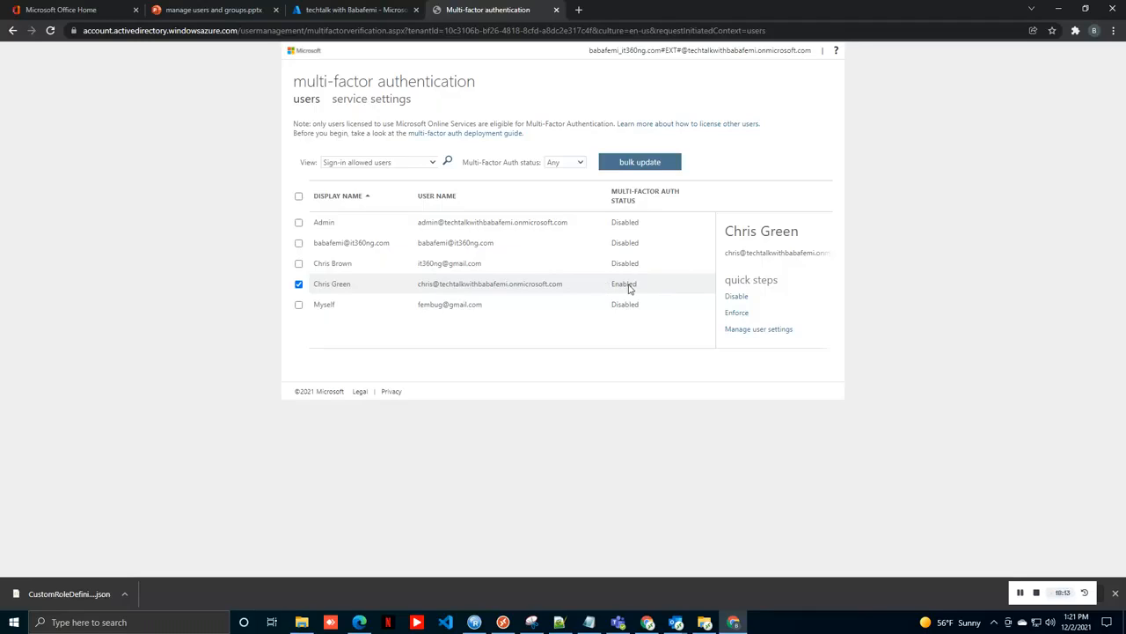
{"action": "left_click", "coordinate": [732, 317]}
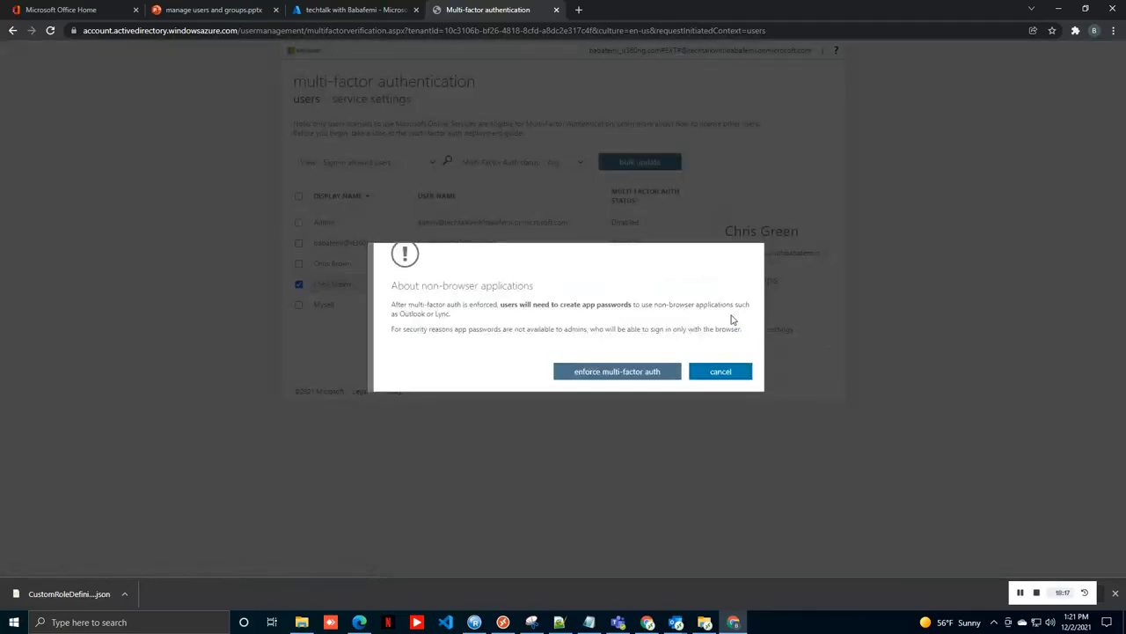
{"action": "left_click", "coordinate": [621, 371]}
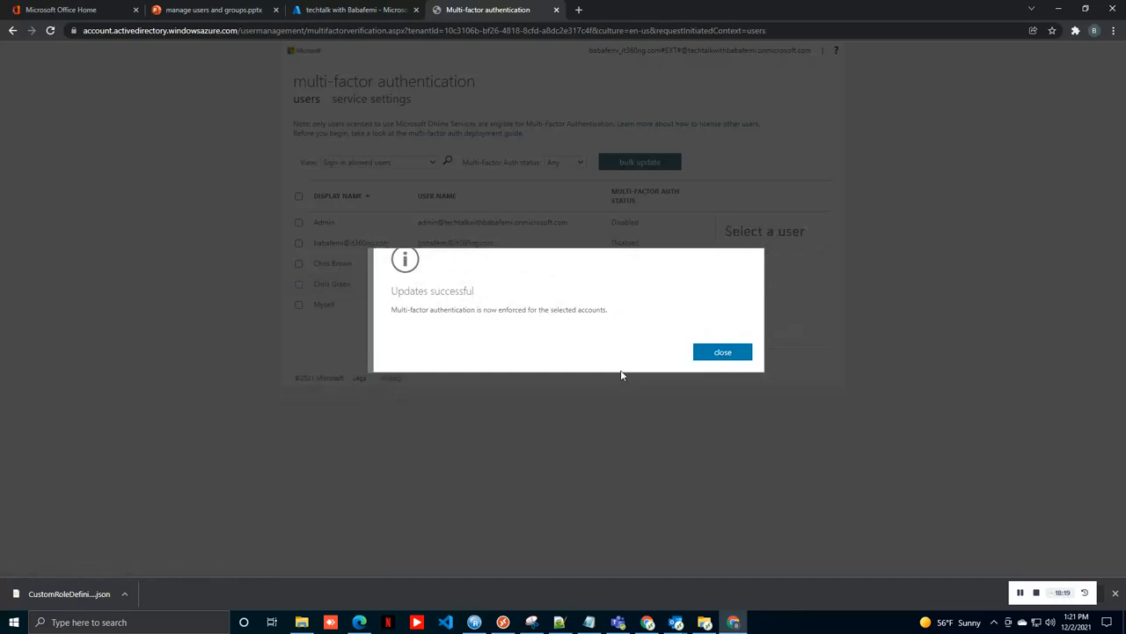
{"action": "left_click", "coordinate": [714, 354]}
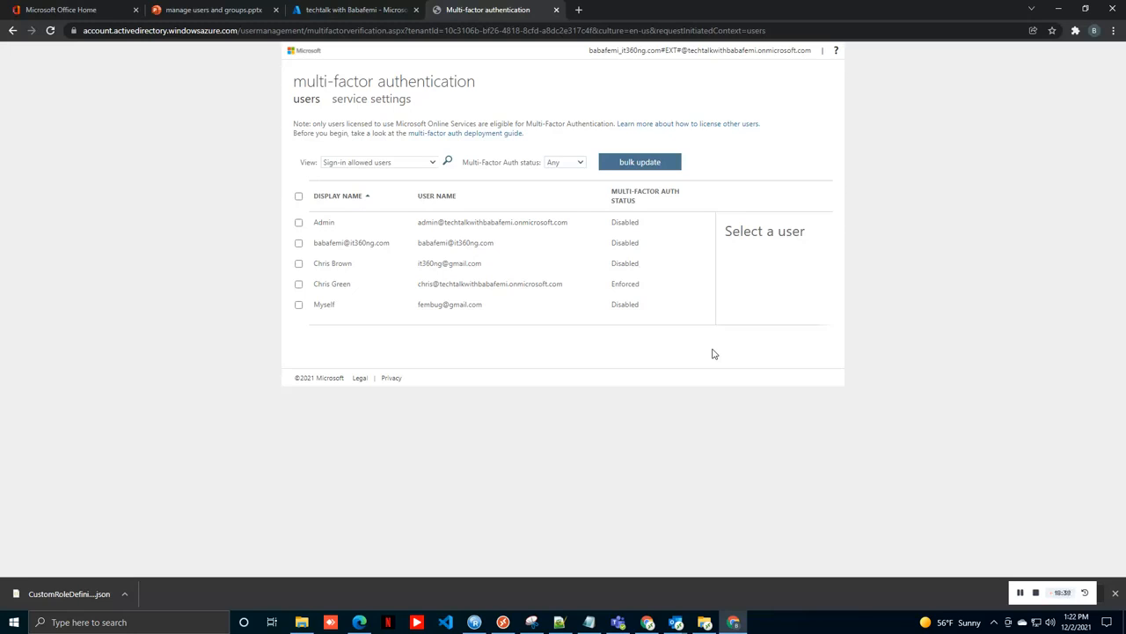
Step: Return to the Azure portal and go to the tenant's Administrative units page
{"action": "left_click", "coordinate": [321, 10]}
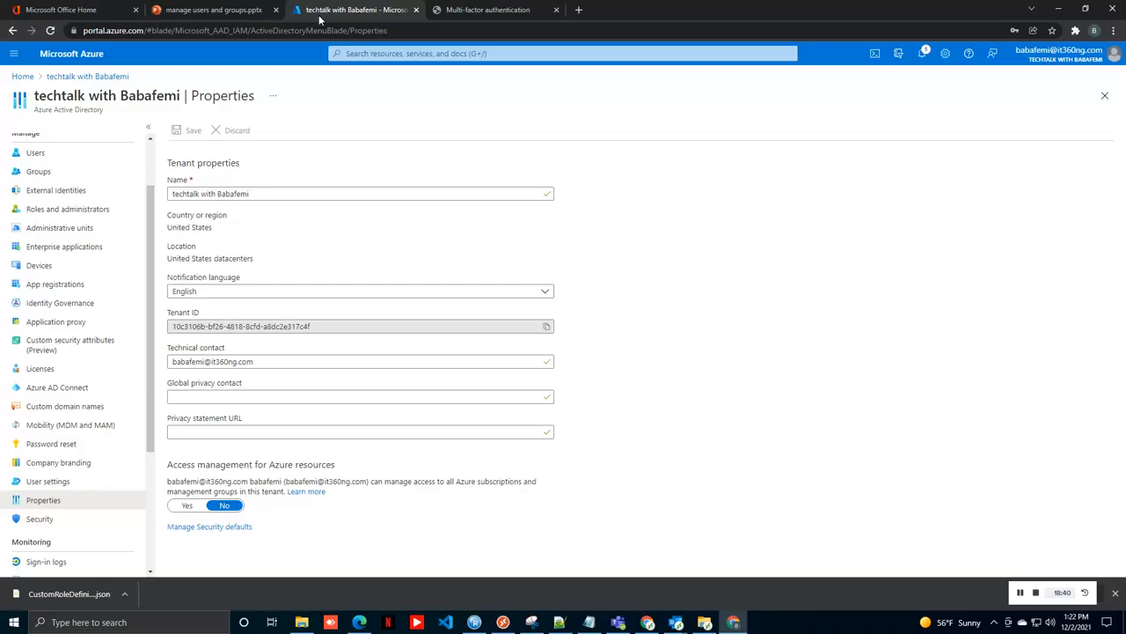
{"action": "left_click", "coordinate": [68, 154]}
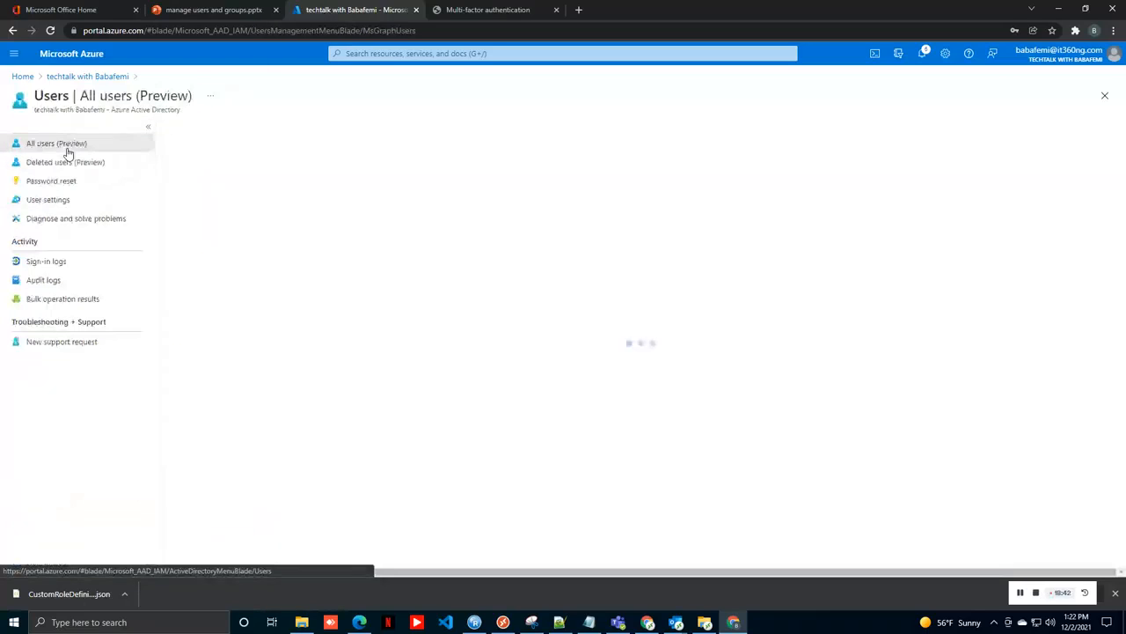
{"action": "left_click", "coordinate": [114, 77]}
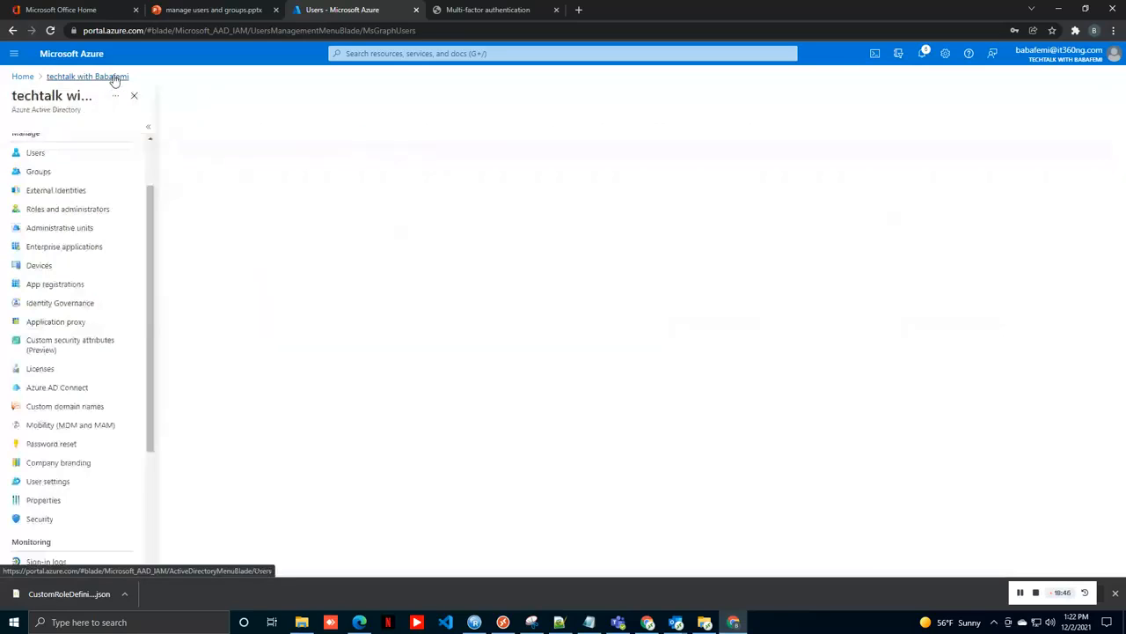
{"action": "left_click", "coordinate": [74, 228]}
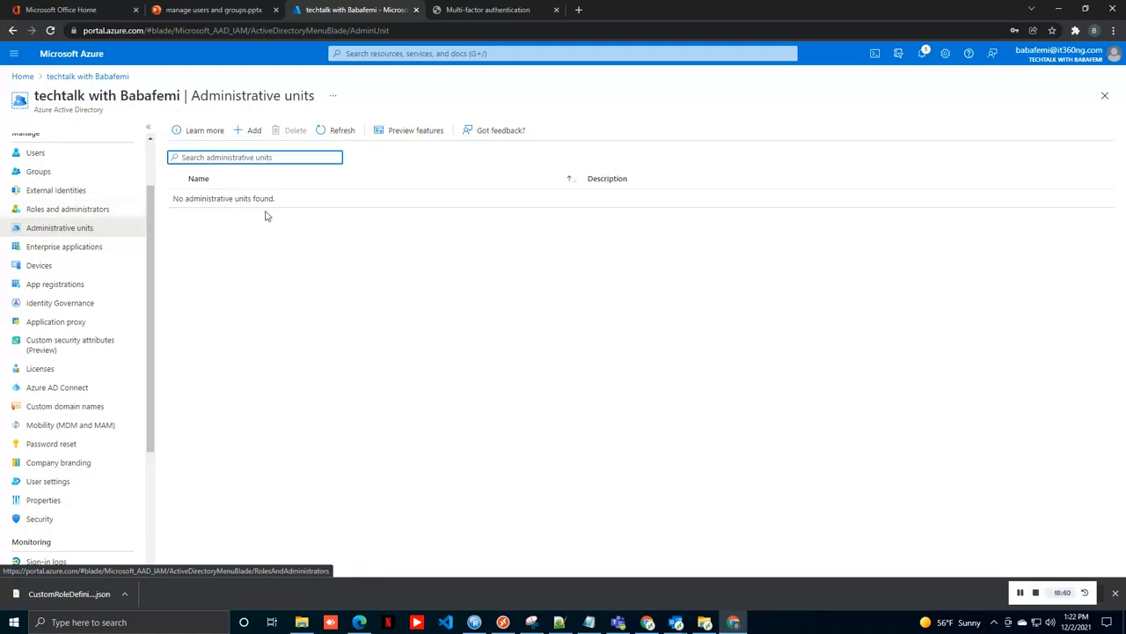
Step: Add an administrative unit named IT Deopt with no roles and create it
{"action": "left_click", "coordinate": [245, 132]}
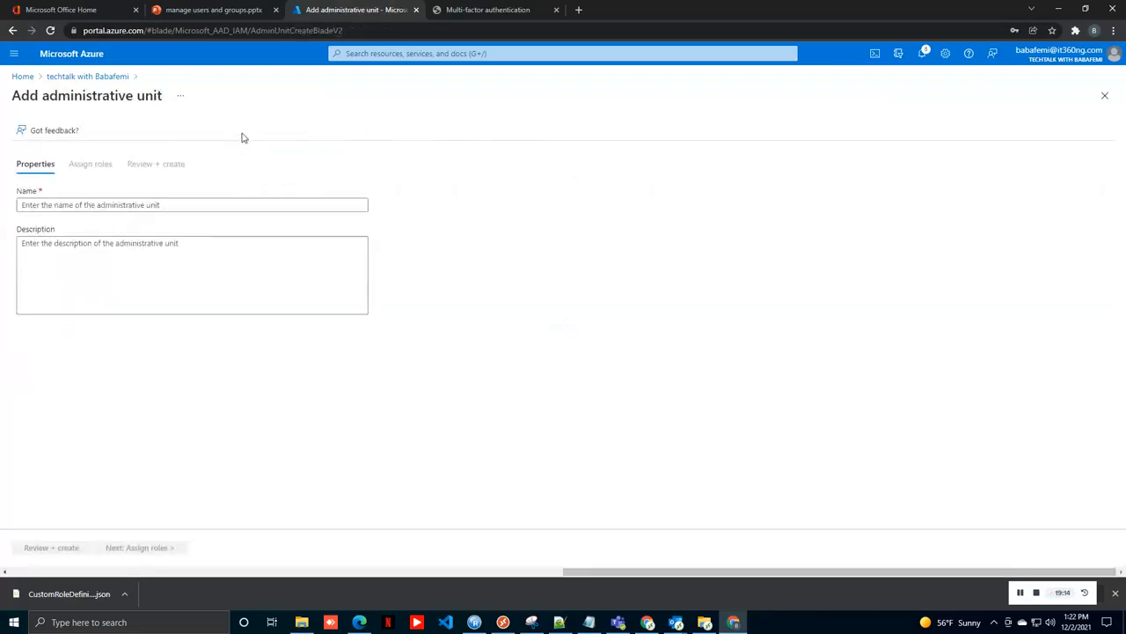
{"action": "left_click", "coordinate": [79, 204]}
{"action": "type", "text": "IT DE"}
{"action": "type", "text": "ep"}
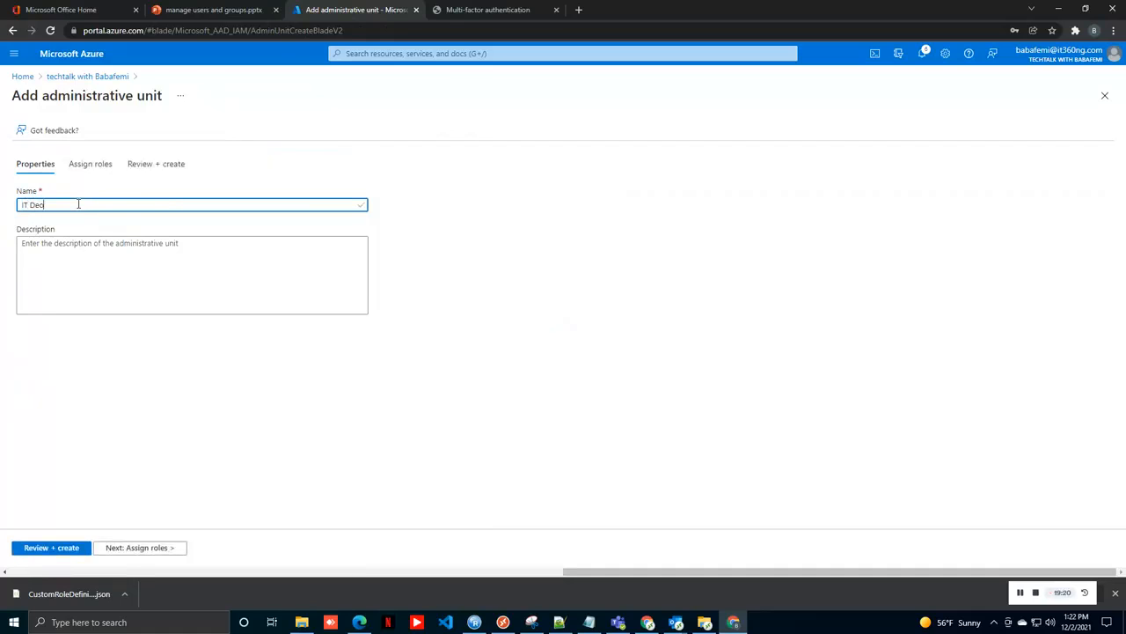
{"action": "type", "text": "t"}
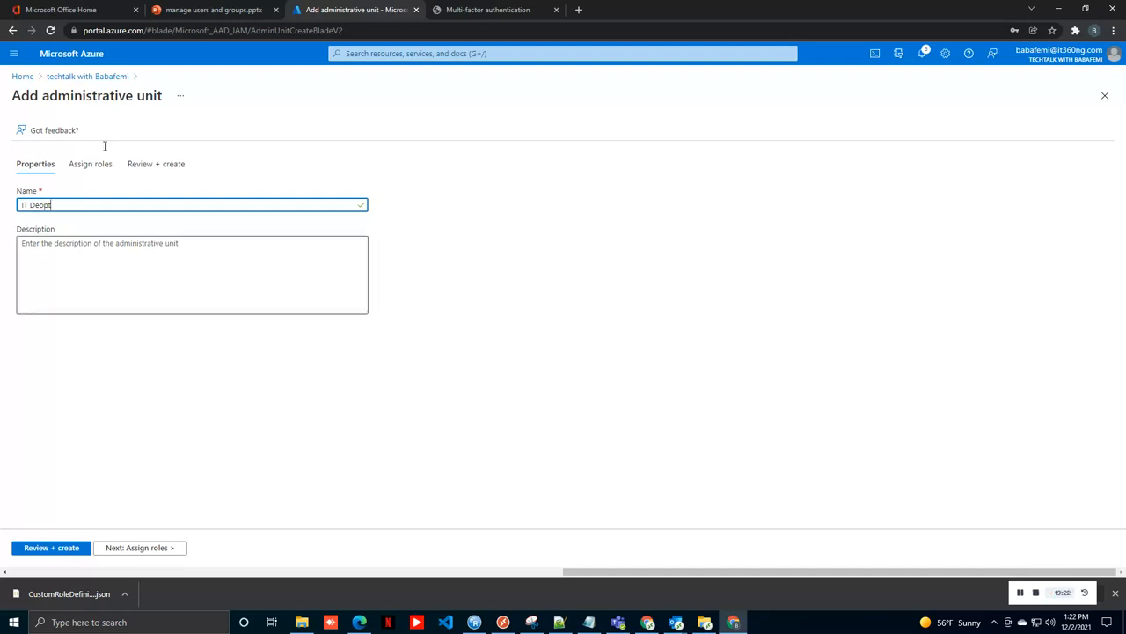
{"action": "left_click", "coordinate": [101, 164]}
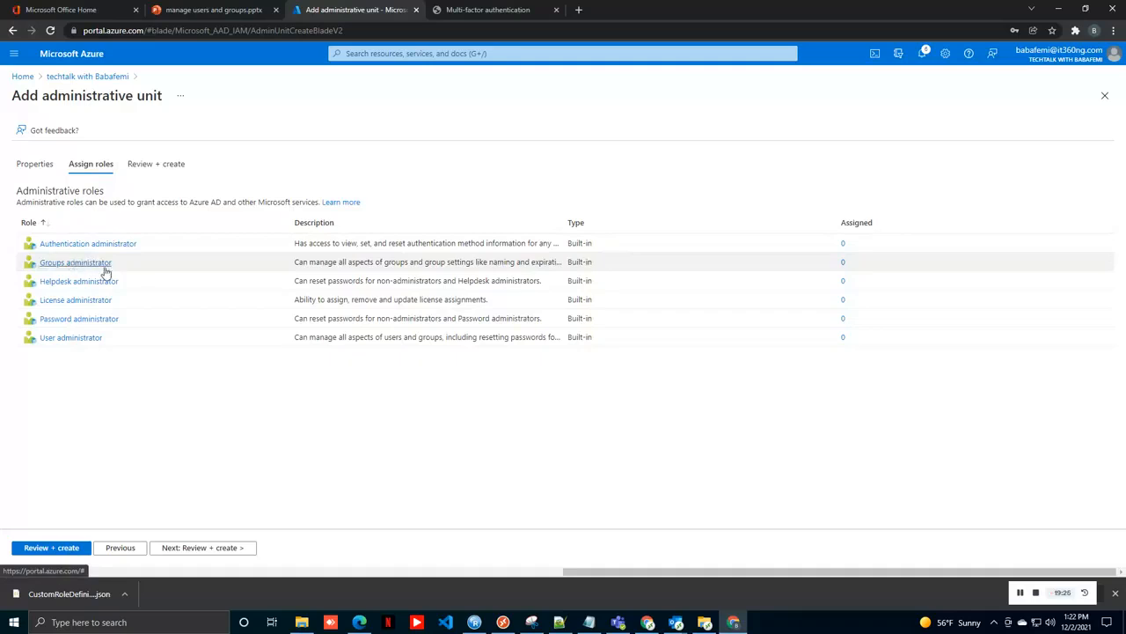
{"action": "left_click", "coordinate": [171, 552]}
{"action": "left_click", "coordinate": [40, 551]}
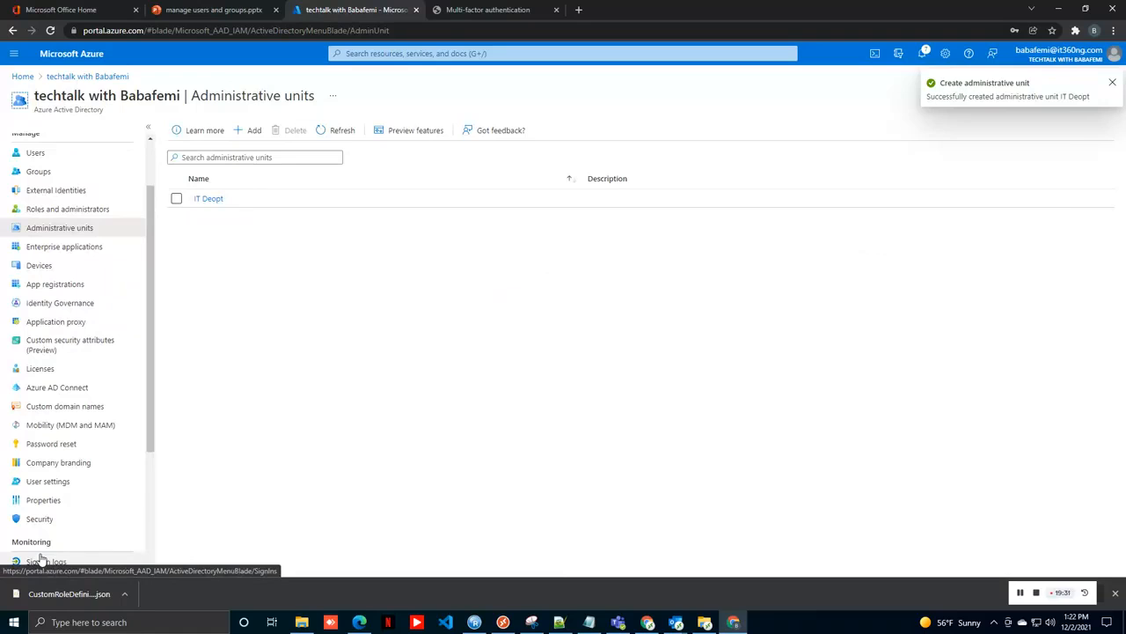
Step: Add the invited guest user as a member of IT Deopt
{"action": "left_click", "coordinate": [206, 200]}
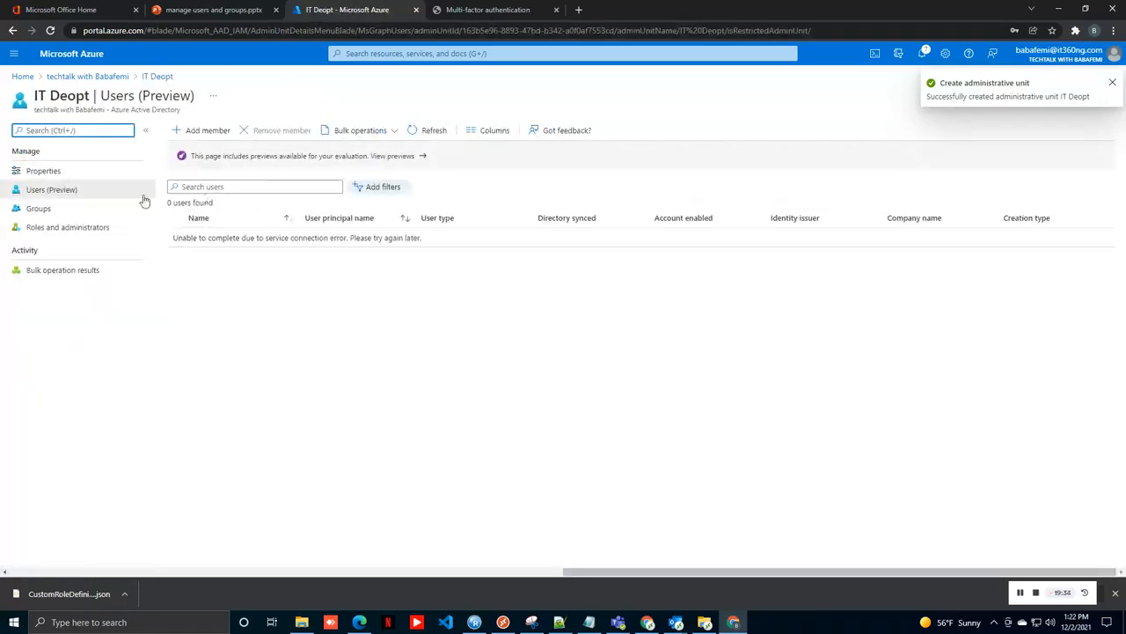
{"action": "left_click", "coordinate": [213, 133]}
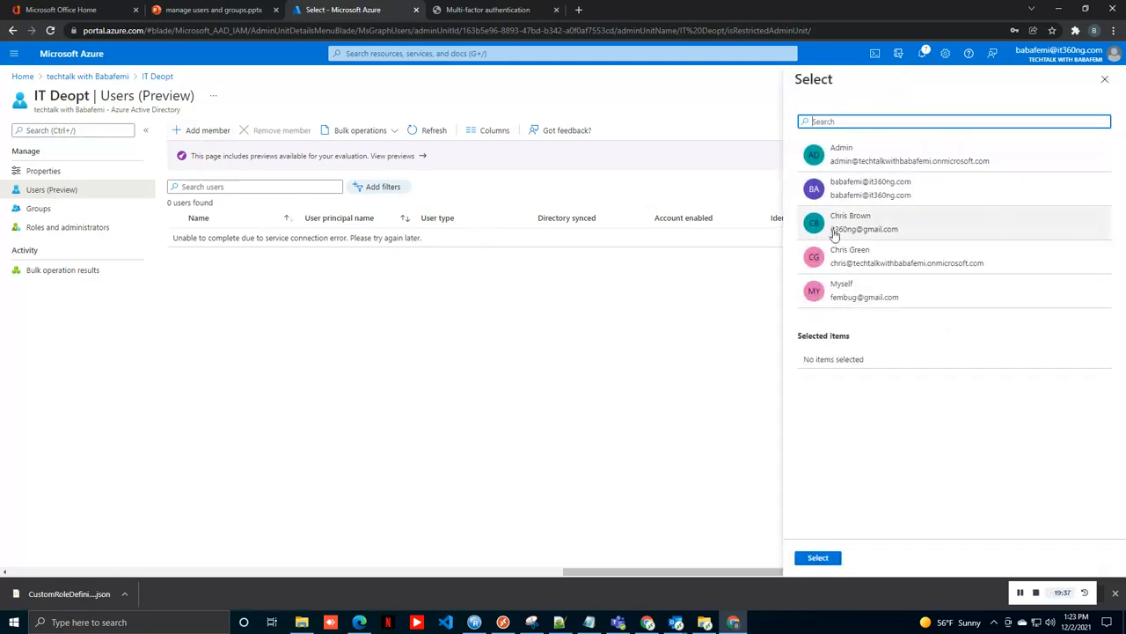
{"action": "left_click", "coordinate": [861, 225]}
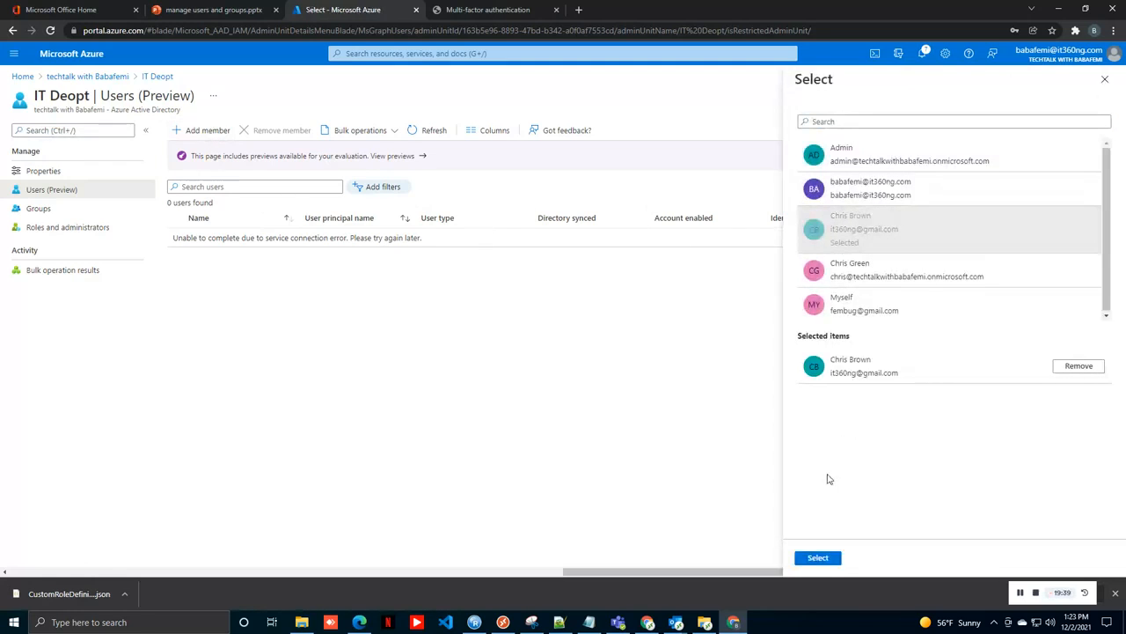
{"action": "left_click", "coordinate": [819, 558]}
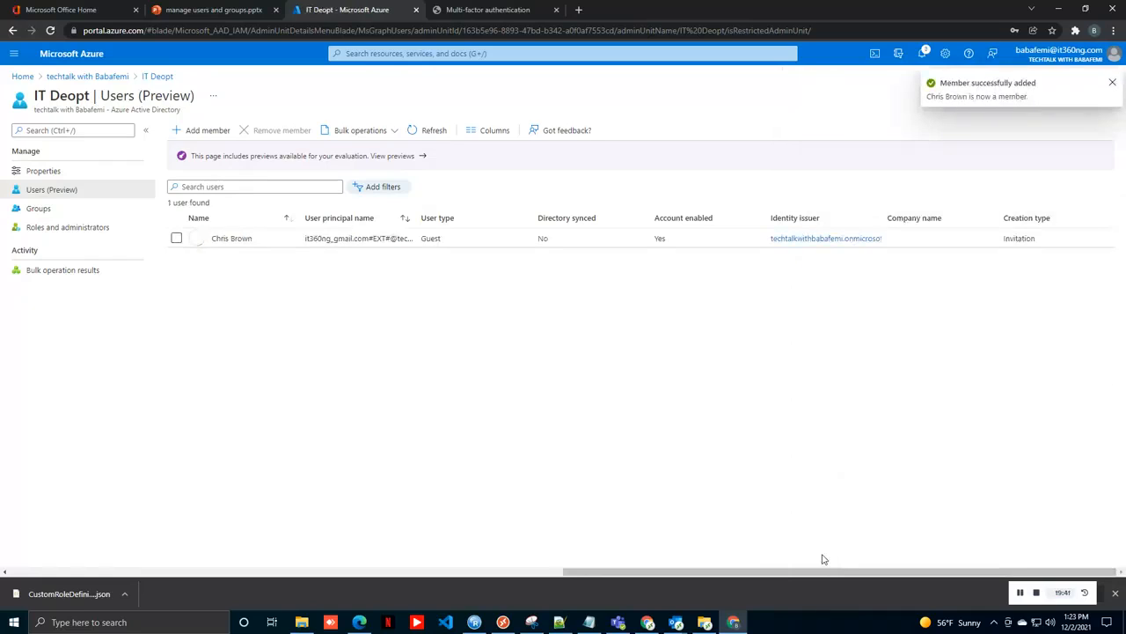
Step: Check the new member's profile and IT Deopt's roles, then return to Administrative units
{"action": "left_click", "coordinate": [217, 239]}
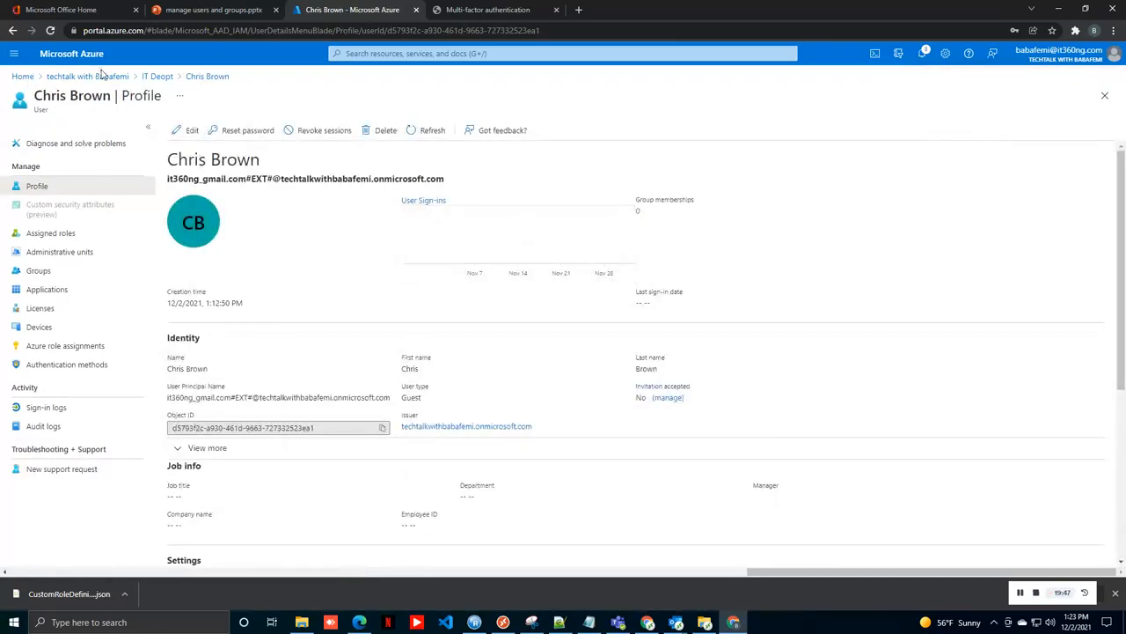
{"action": "left_click", "coordinate": [154, 76]}
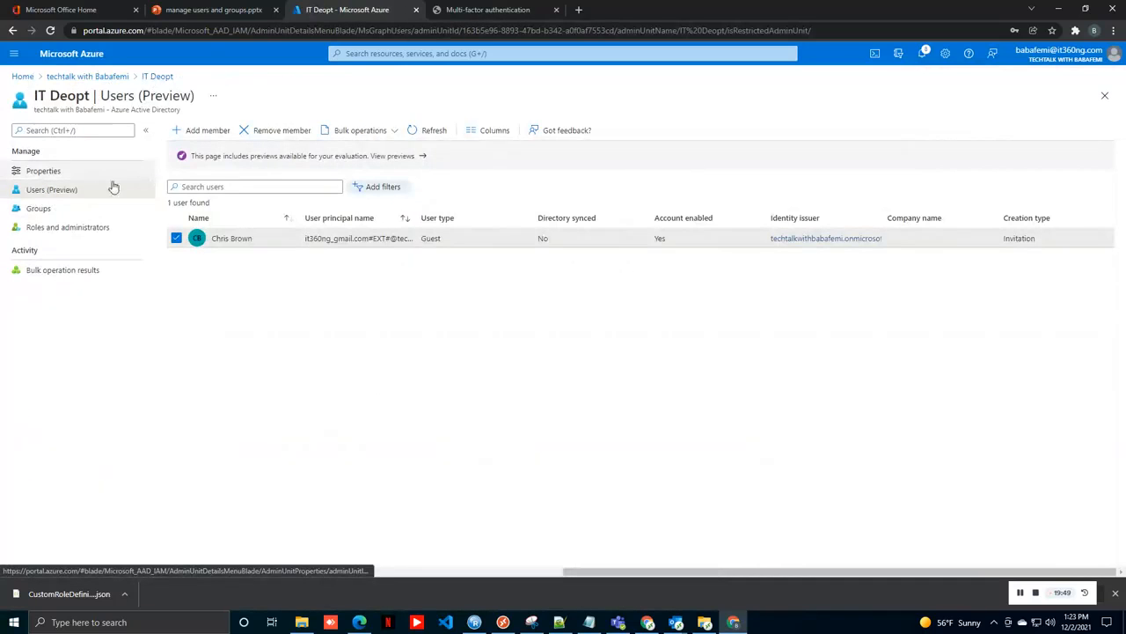
{"action": "left_click", "coordinate": [75, 232]}
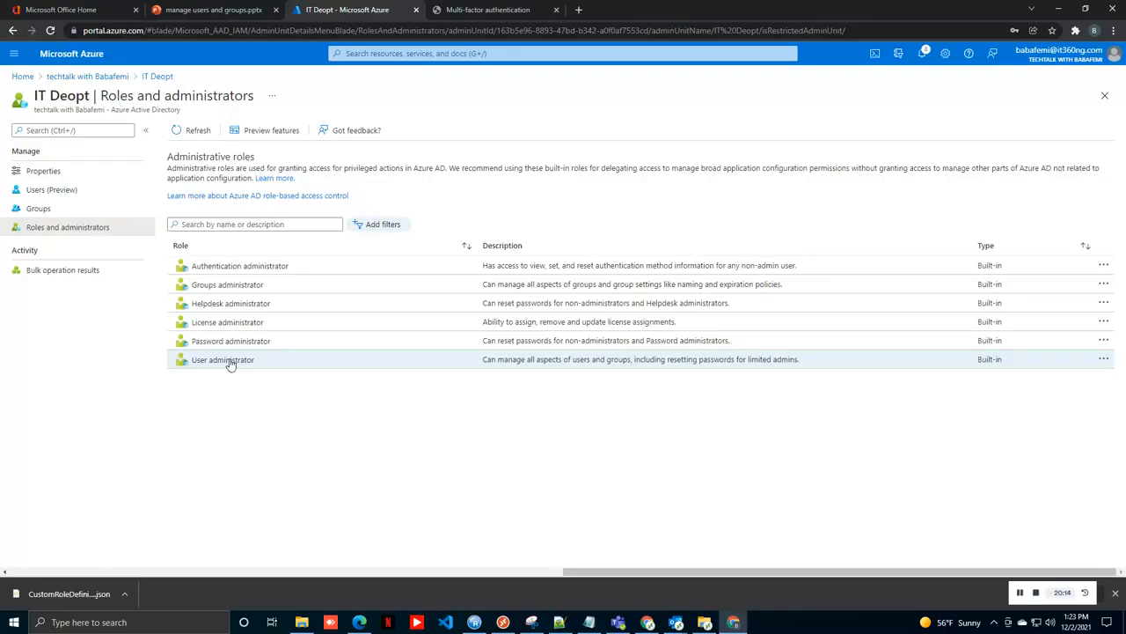
{"action": "left_click", "coordinate": [95, 77]}
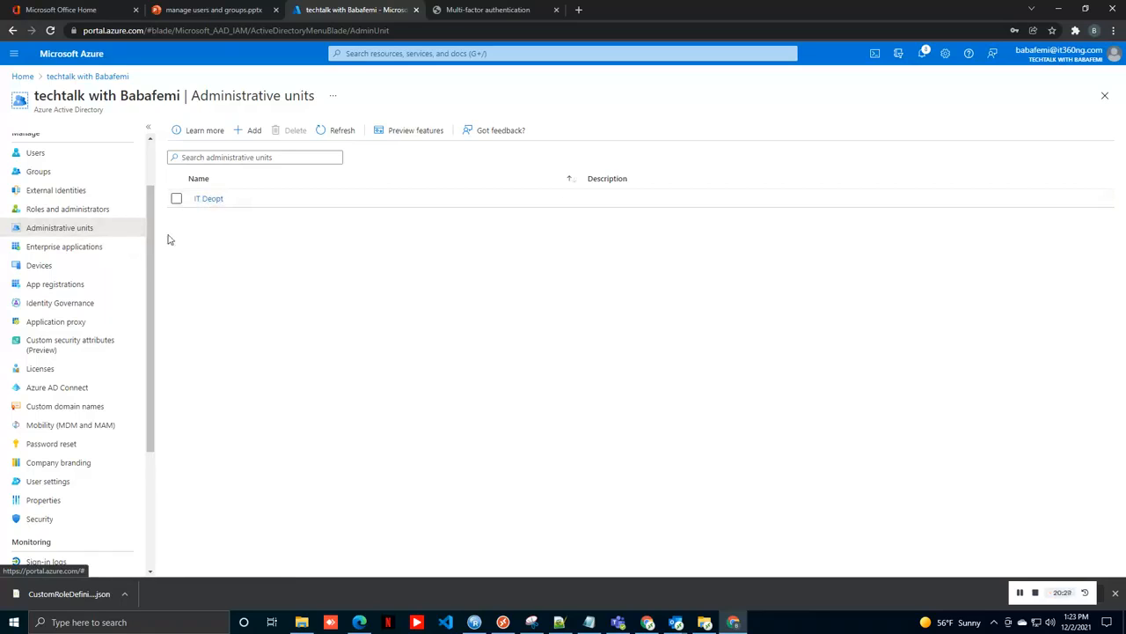
Step: Create a second administrative unit named Business Dev. Dept with no roles
{"action": "left_click", "coordinate": [254, 130]}
{"action": "left_click", "coordinate": [71, 200]}
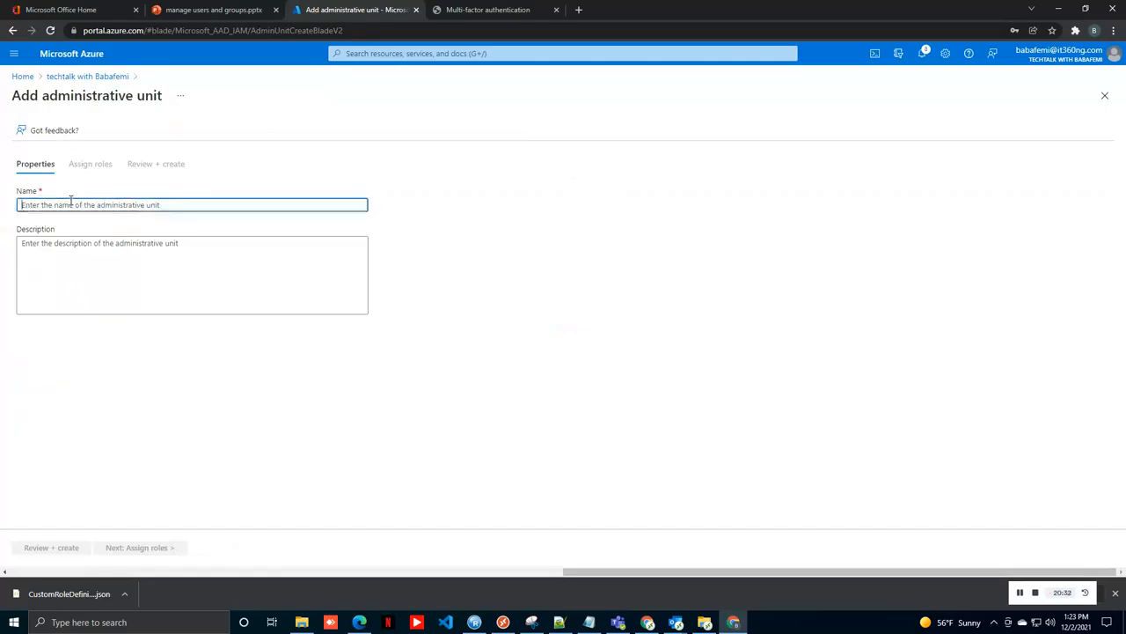
{"action": "type", "text": "Busine"}
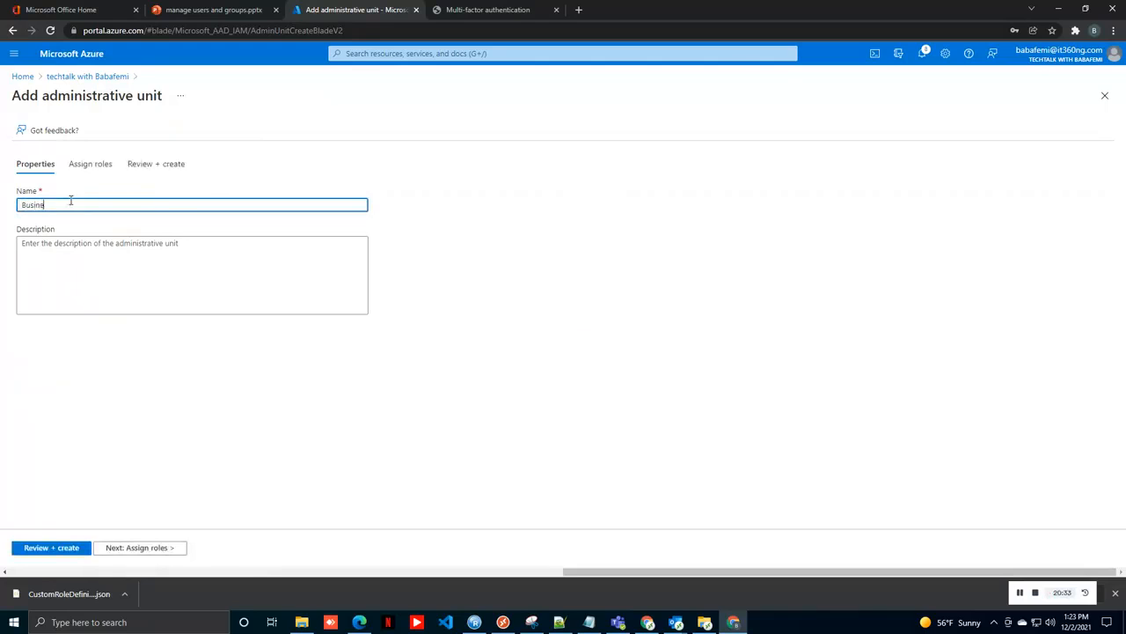
{"action": "type", "text": "ss De"}
{"action": "key", "text": "BackSpace"}
{"action": "key", "text": "BackSpace"}
{"action": "type", "text": "Dev. Dep"}
{"action": "left_click", "coordinate": [49, 547]}
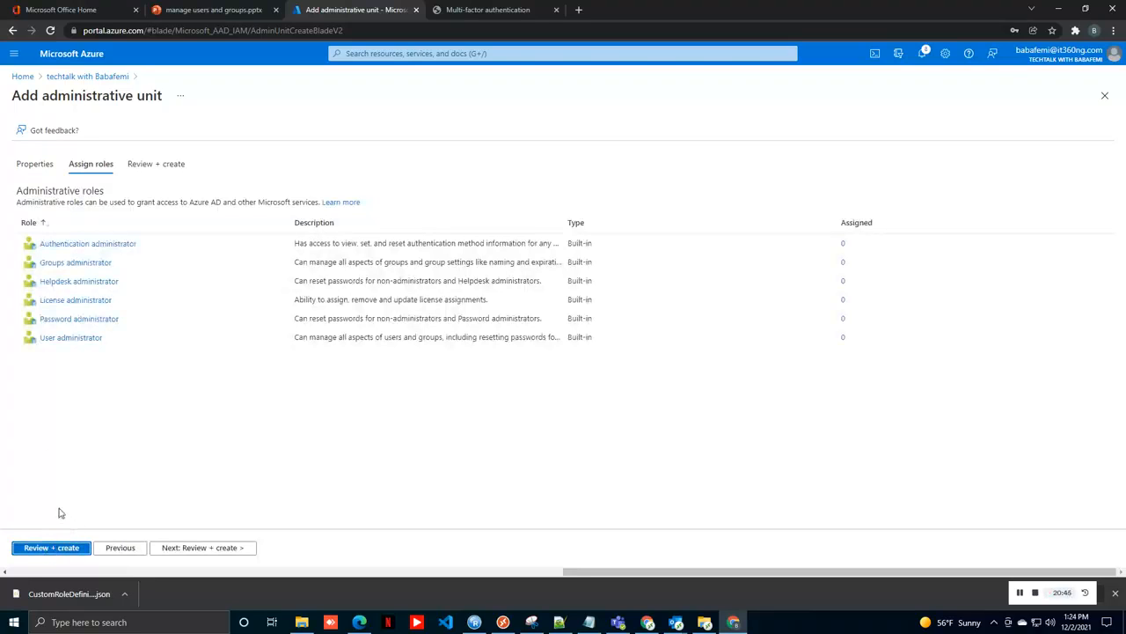
{"action": "left_click", "coordinate": [61, 547]}
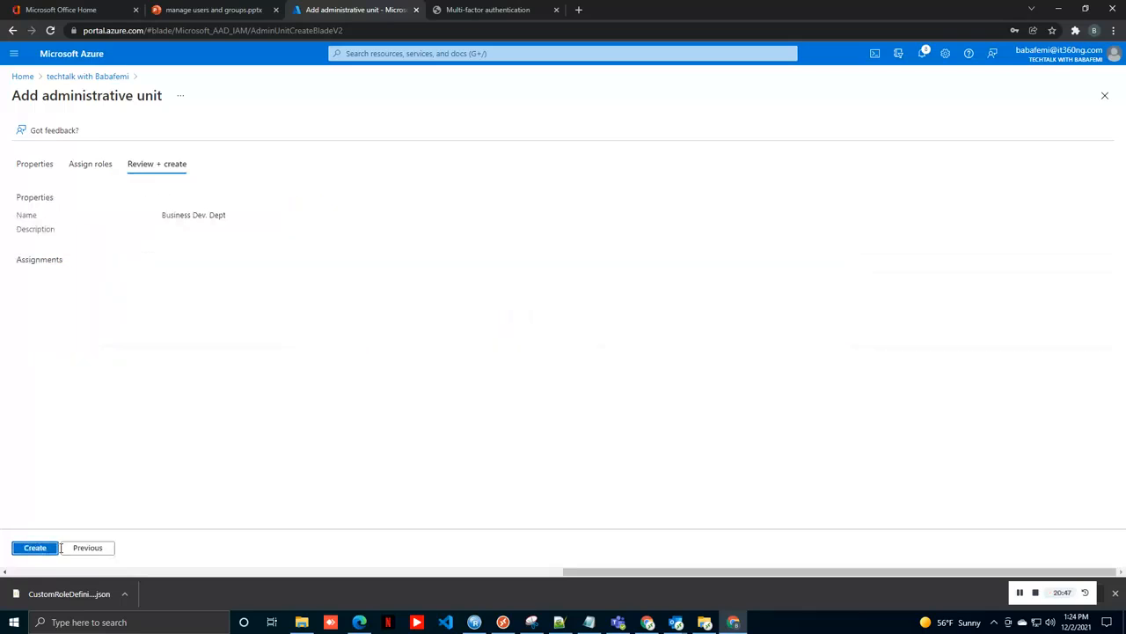
{"action": "left_click", "coordinate": [28, 550]}
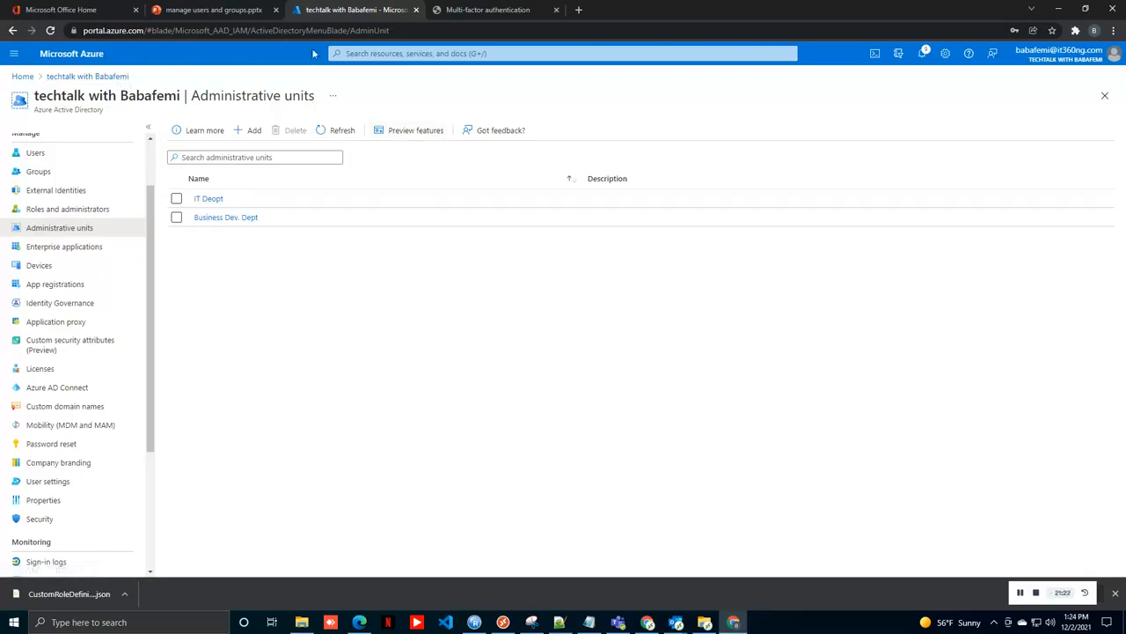
Step: Glance at the presentation slides and the MFA page, then come back to the Azure portal
{"action": "left_click", "coordinate": [244, 15]}
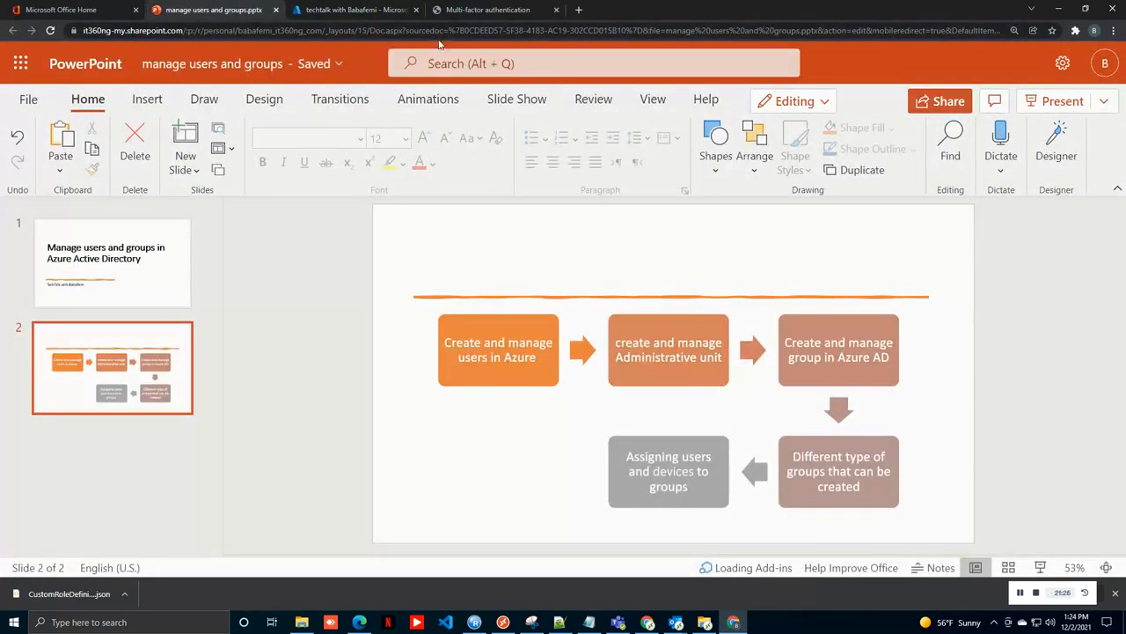
{"action": "left_click", "coordinate": [456, 12]}
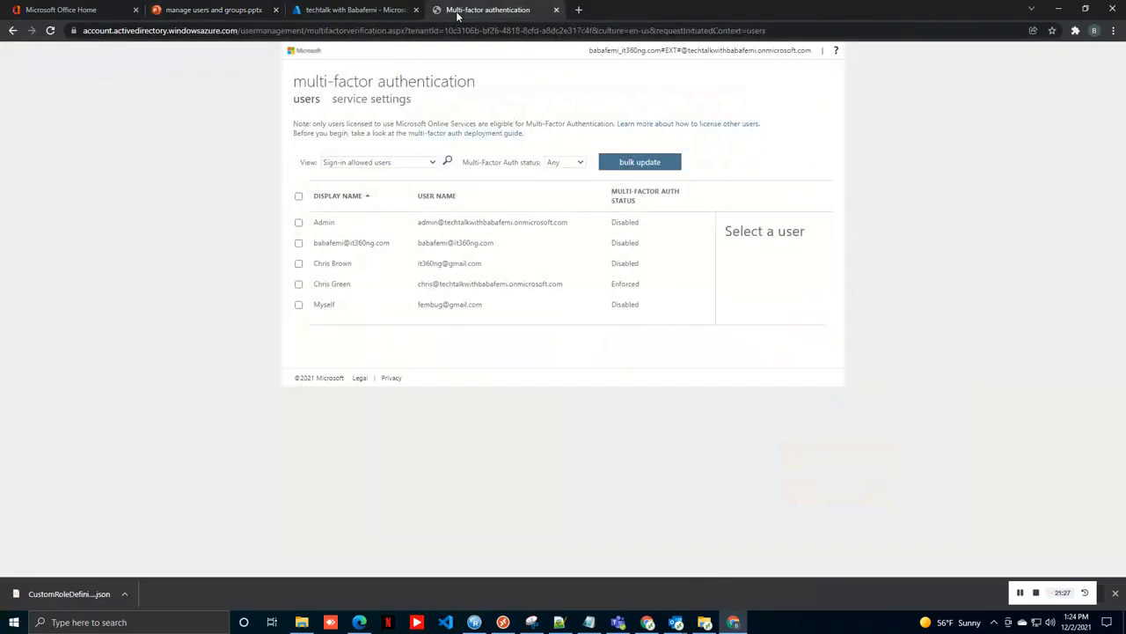
{"action": "left_click", "coordinate": [364, 11]}
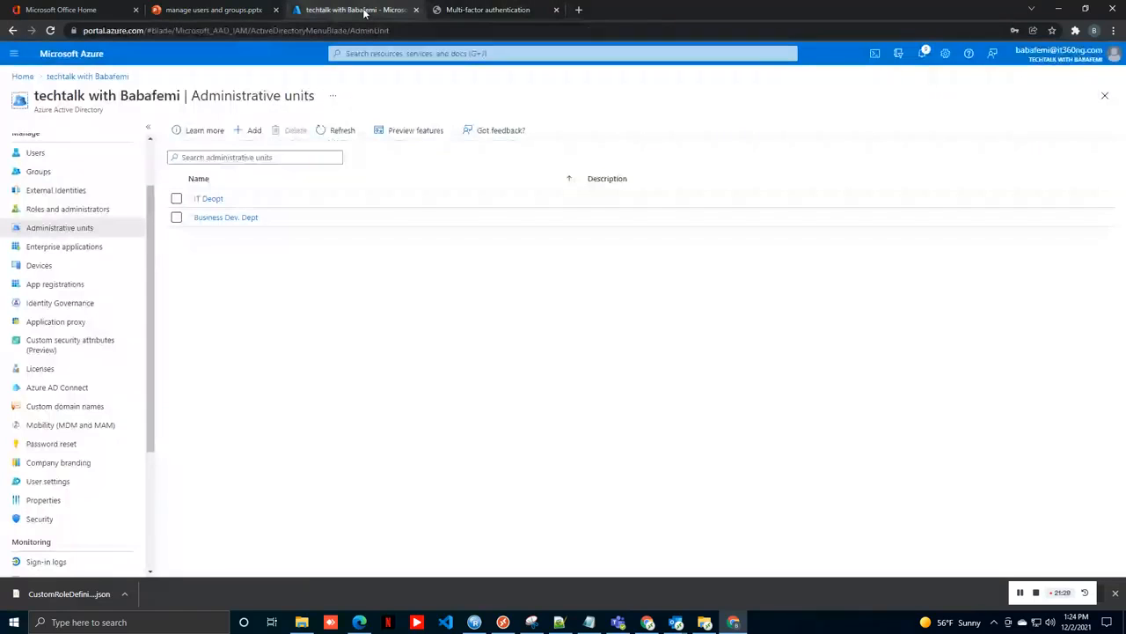
Step: Begin a new group under Groups with Microsoft 365 as the group type
{"action": "left_click", "coordinate": [53, 172]}
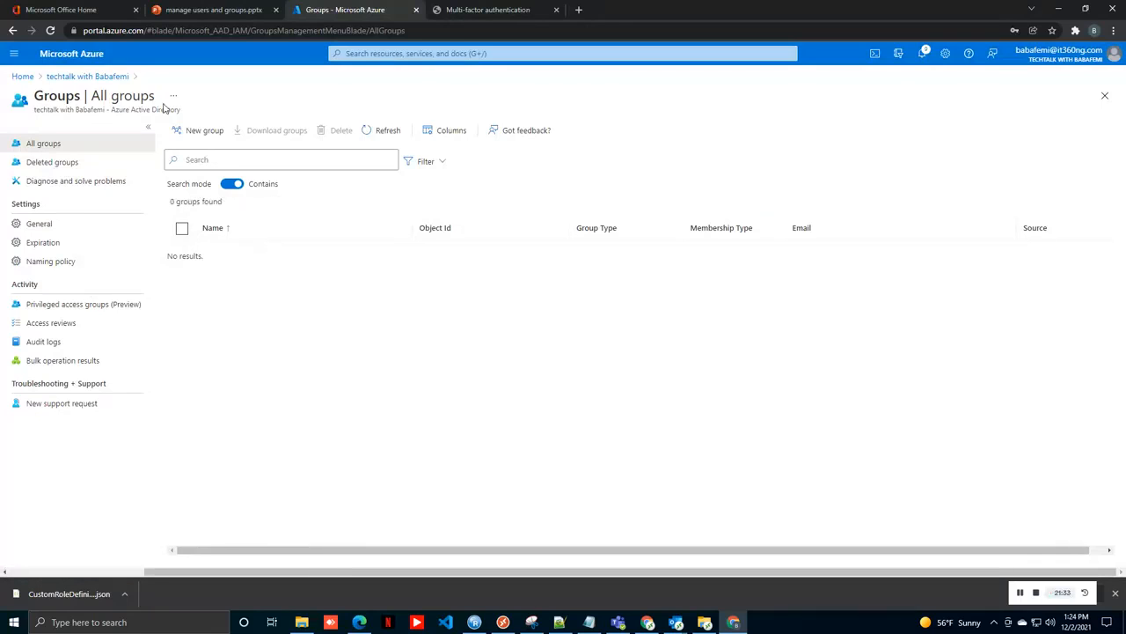
{"action": "left_click", "coordinate": [194, 132]}
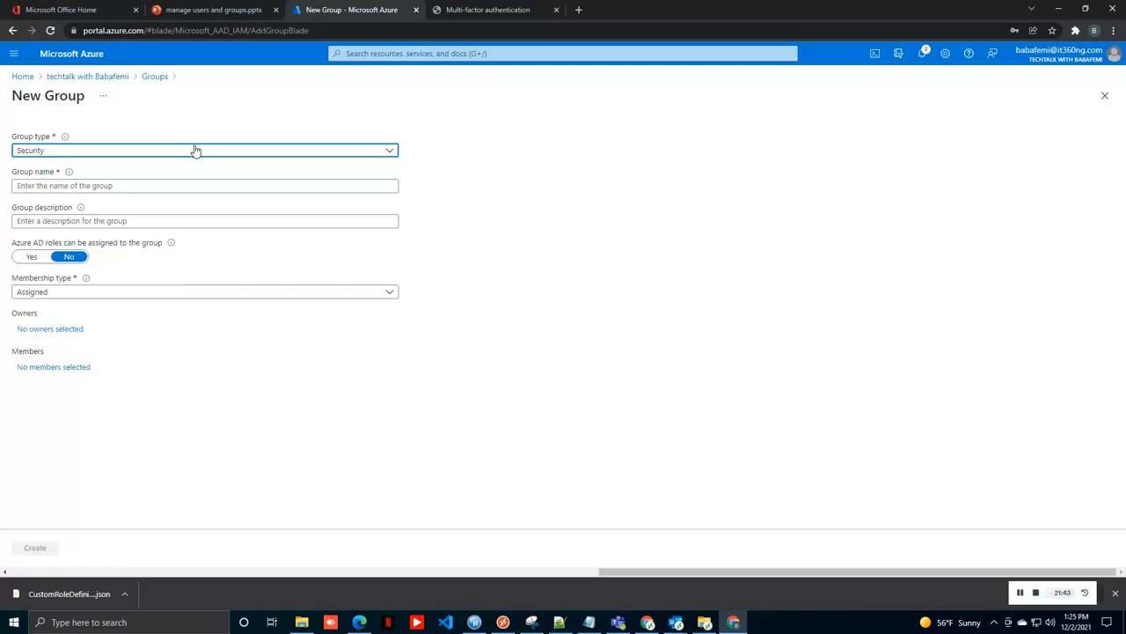
{"action": "left_click", "coordinate": [195, 150]}
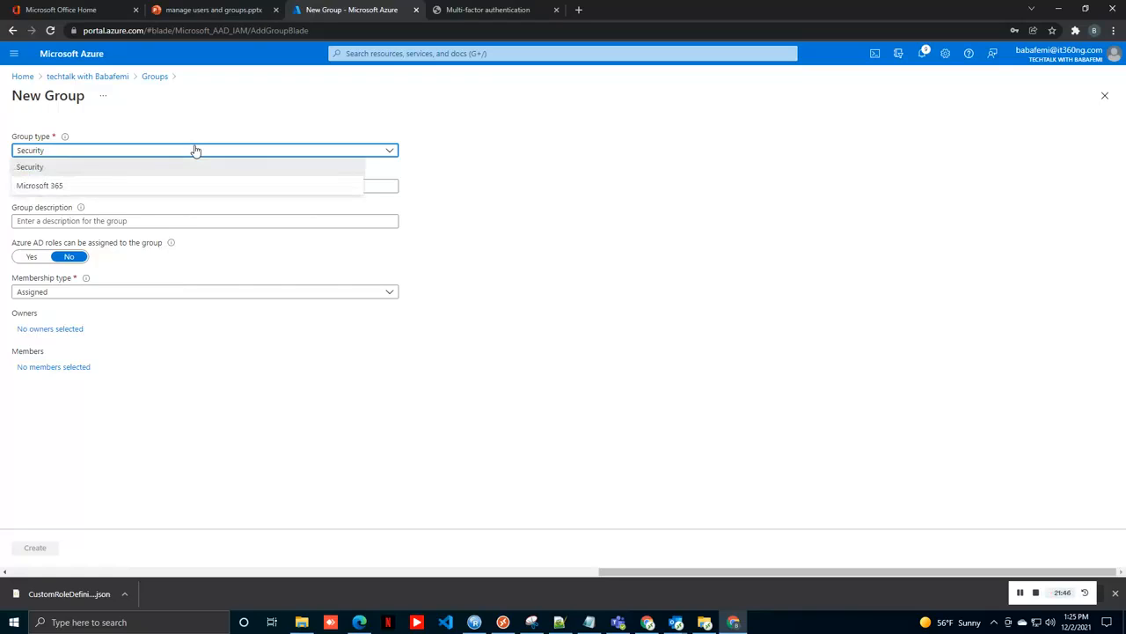
{"action": "left_click", "coordinate": [114, 187]}
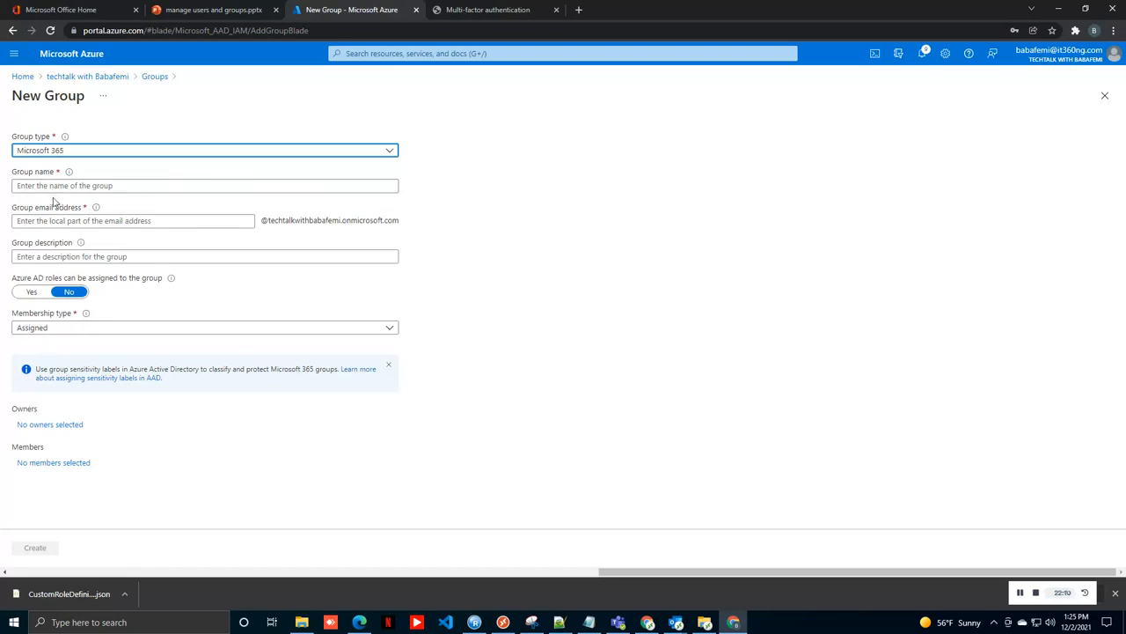
Step: Name the group Test365, keep Test365 as its email address, and create it
{"action": "left_click", "coordinate": [51, 186]}
{"action": "type", "text": "TestMic"}
{"action": "key", "text": "BackSpace"}
{"action": "key", "text": "BackSpace"}
{"action": "key", "text": "BackSpace"}
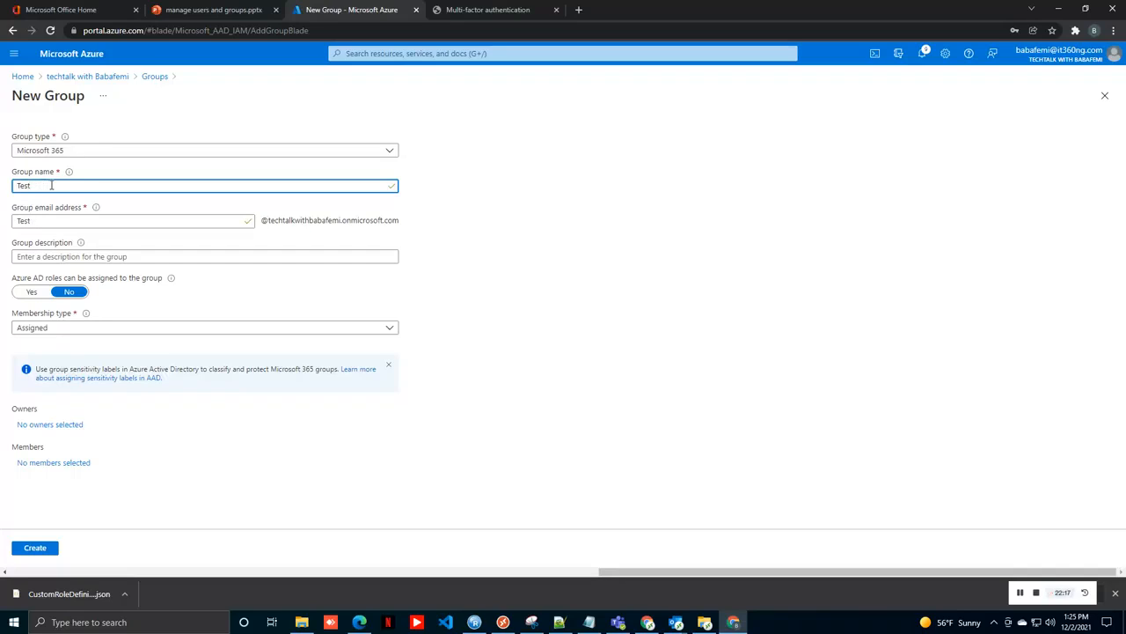
{"action": "type", "text": "365"}
{"action": "left_click_drag", "start_coordinate": [61, 220], "coordinate": [2, 230]}
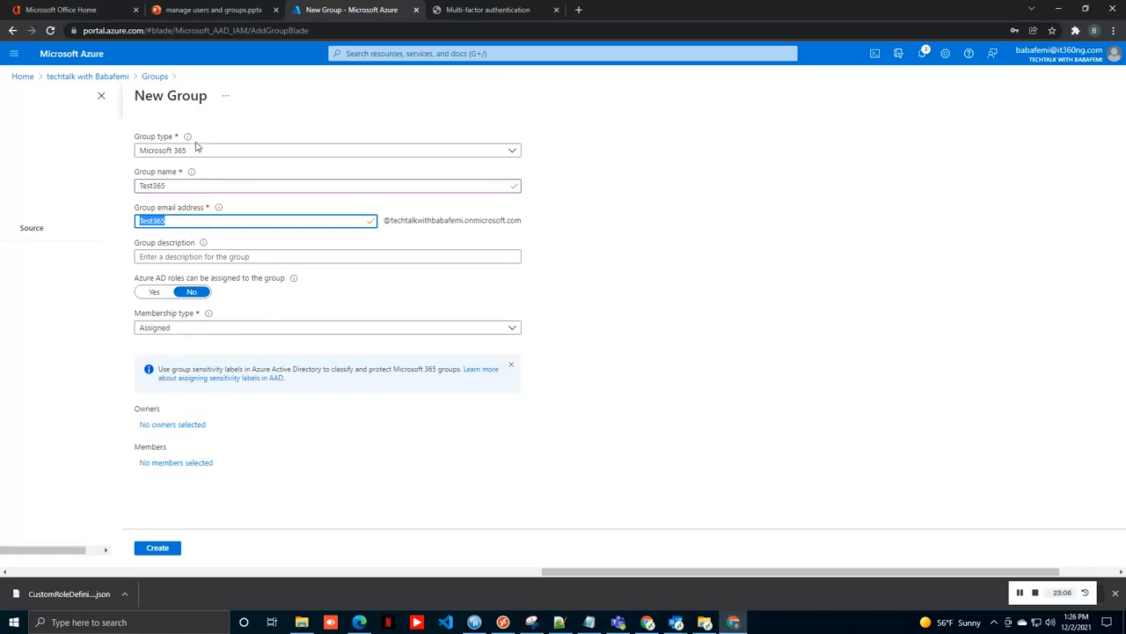
{"action": "left_click", "coordinate": [159, 549]}
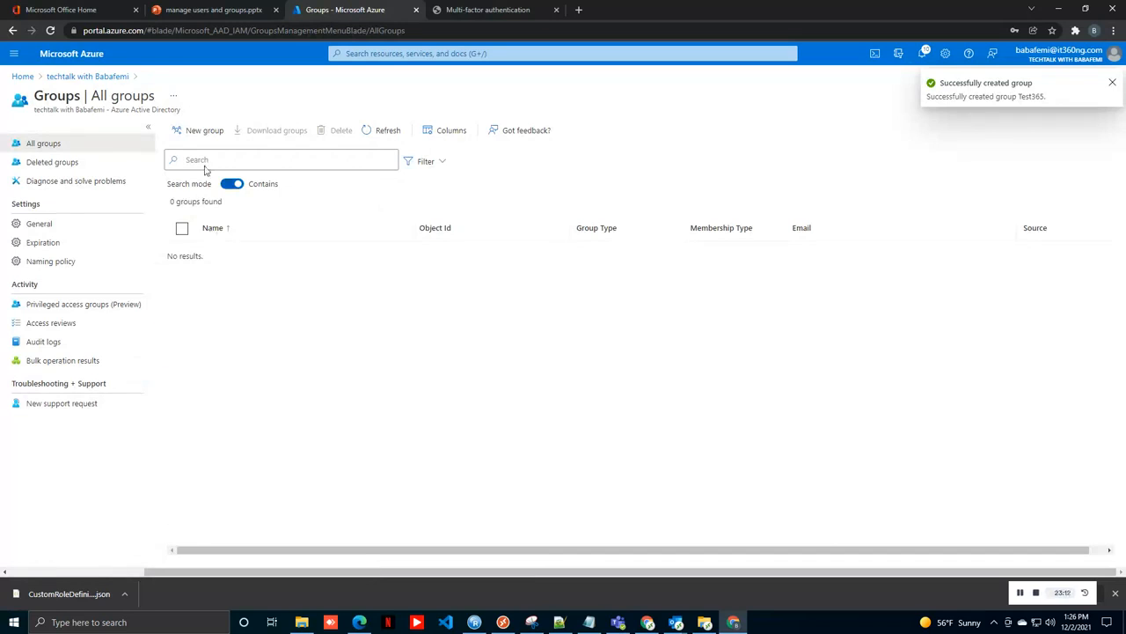
Step: Create the security group testsecure with Assigned membership and Admin as its member
{"action": "left_click", "coordinate": [204, 131]}
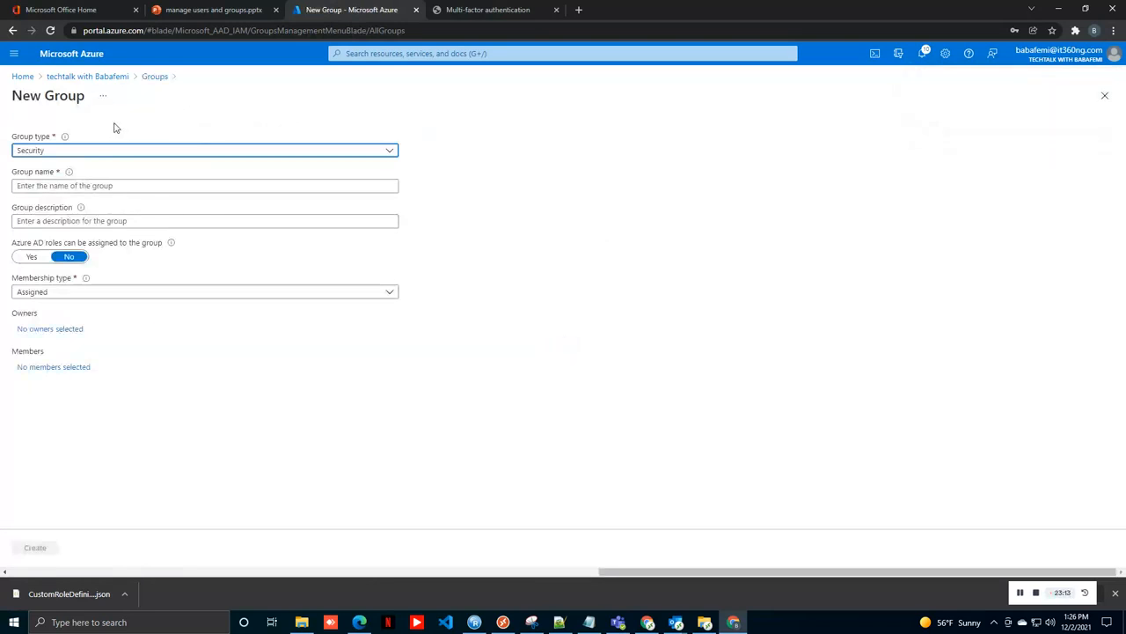
{"action": "left_click", "coordinate": [68, 185]}
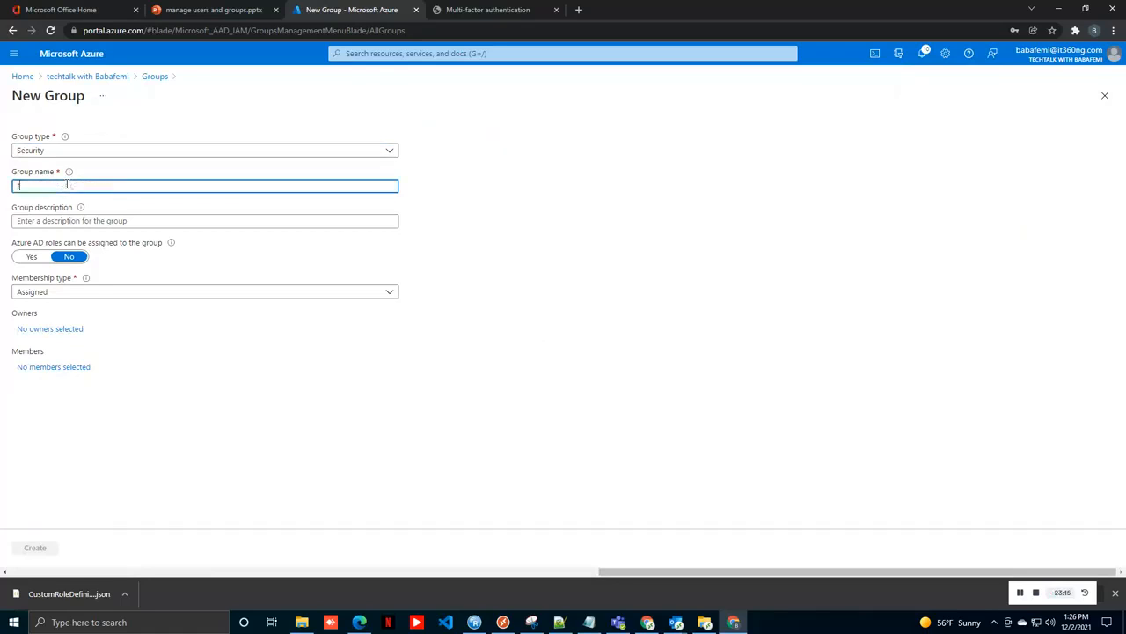
{"action": "type", "text": "testsecure"}
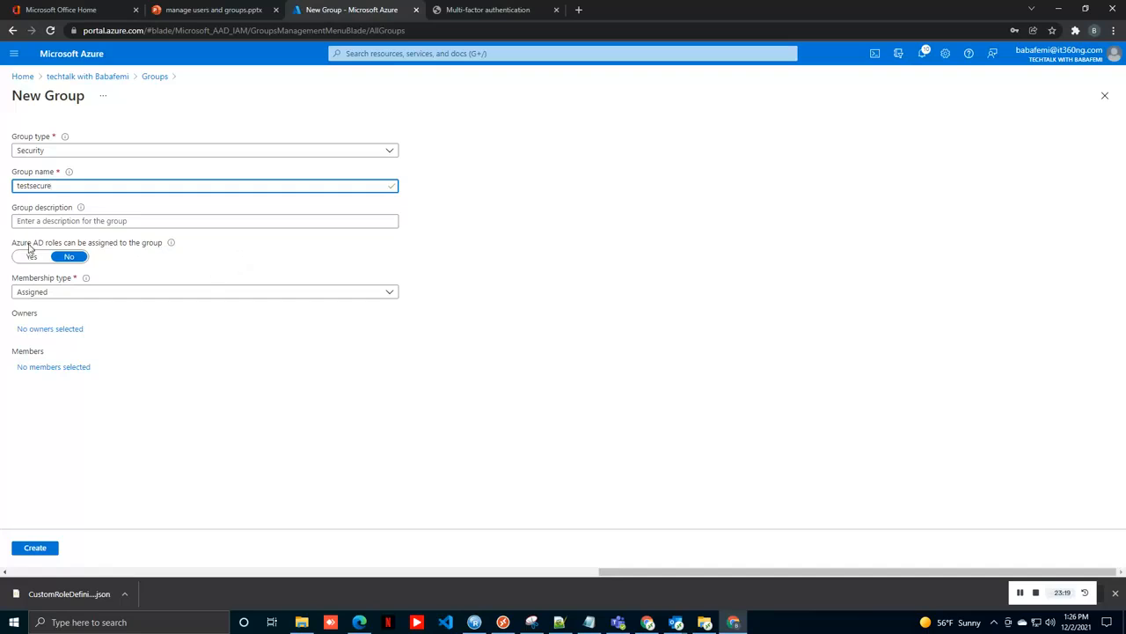
{"action": "left_click", "coordinate": [41, 293]}
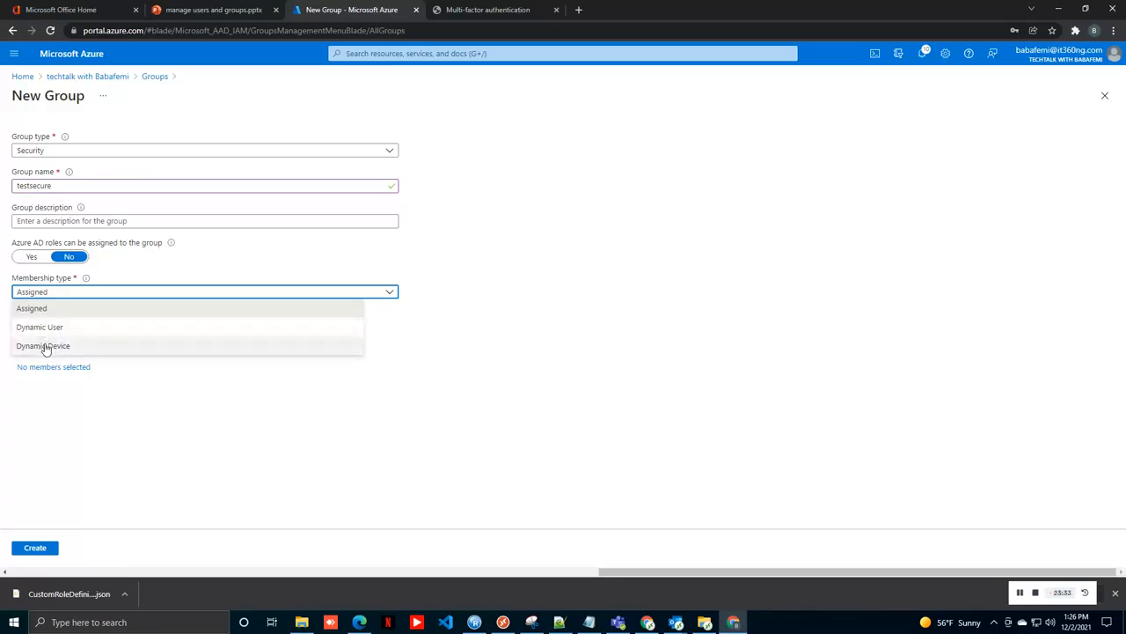
{"action": "left_click", "coordinate": [174, 453]}
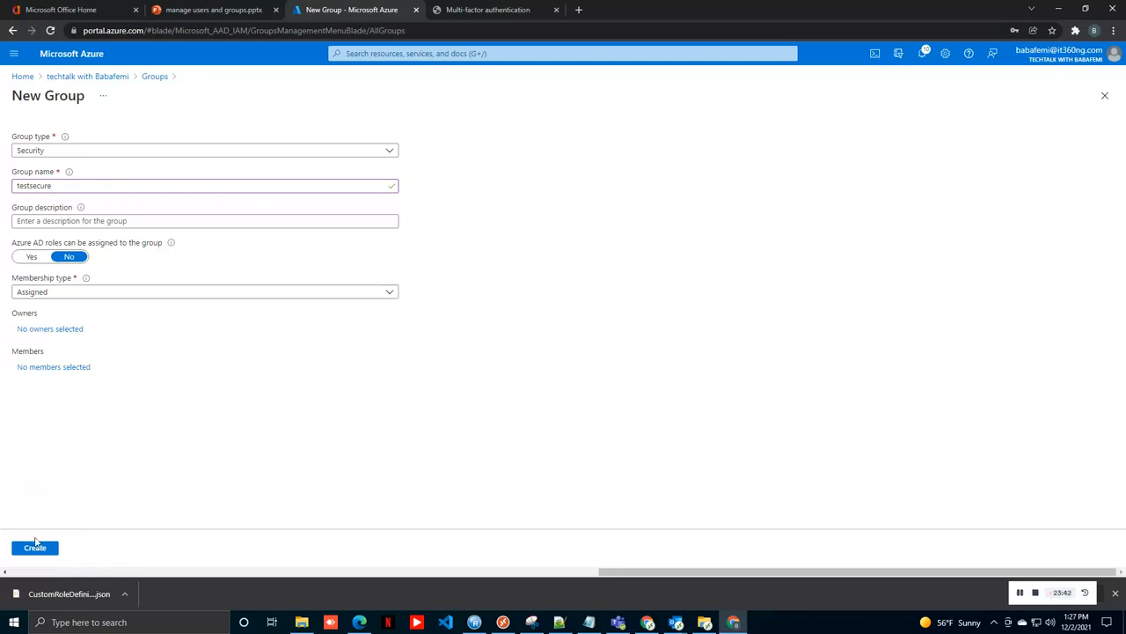
{"action": "left_click", "coordinate": [65, 368]}
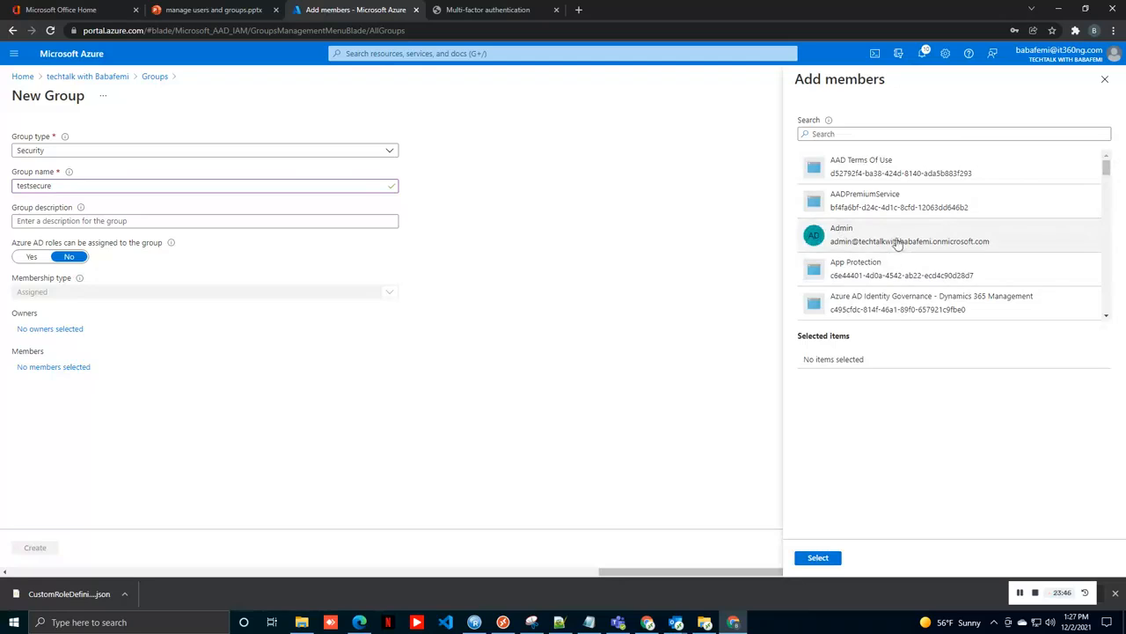
{"action": "left_click", "coordinate": [899, 239]}
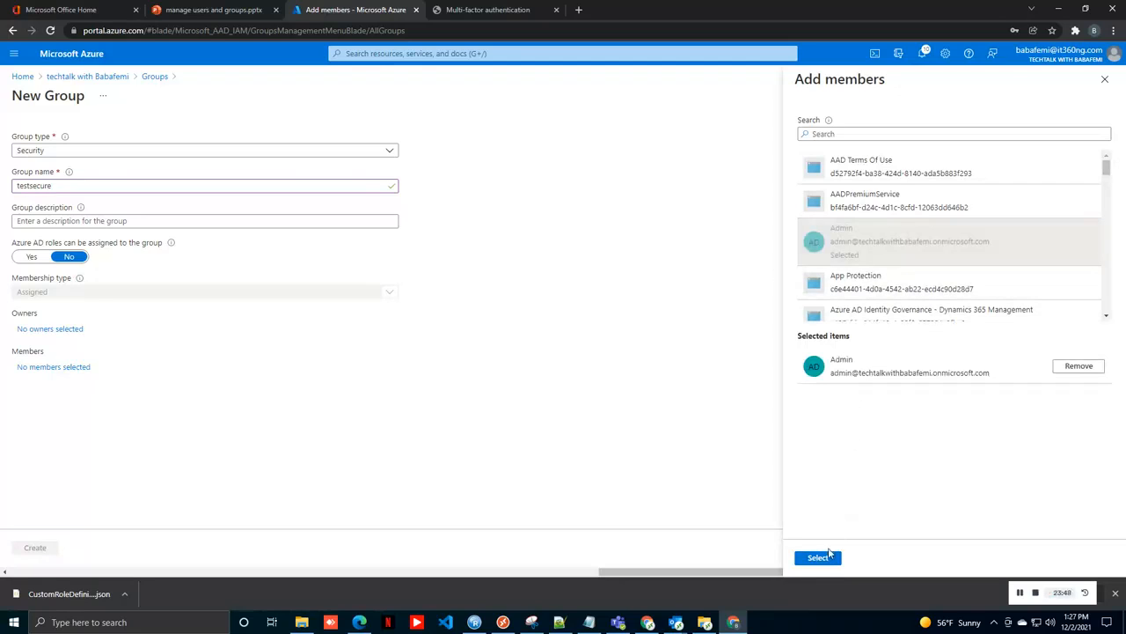
{"action": "left_click", "coordinate": [825, 559]}
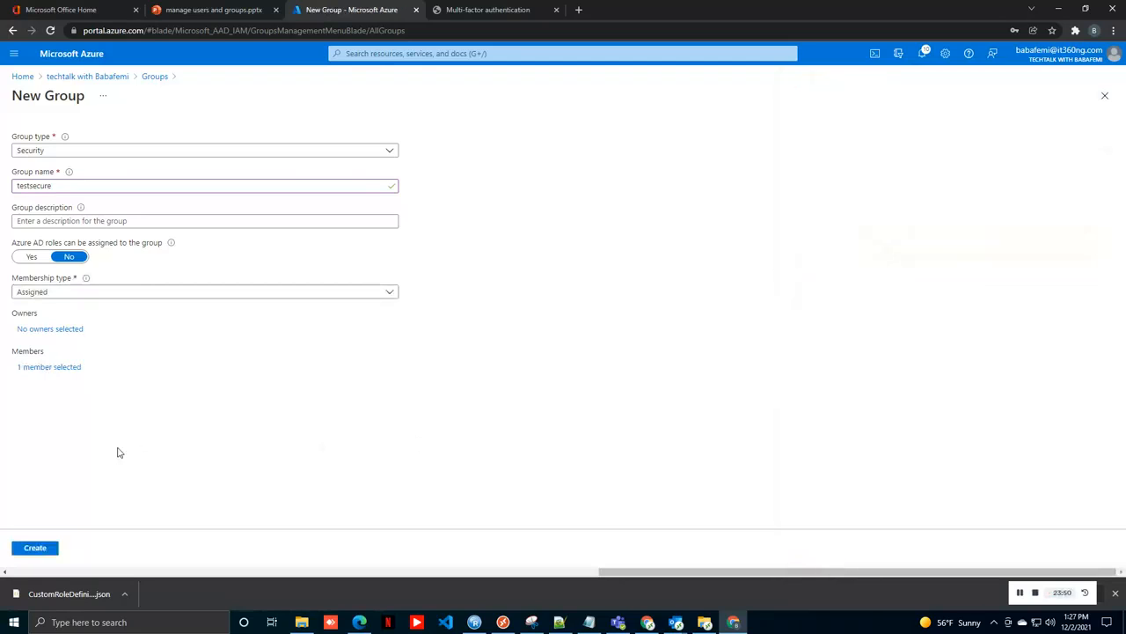
{"action": "left_click", "coordinate": [35, 548]}
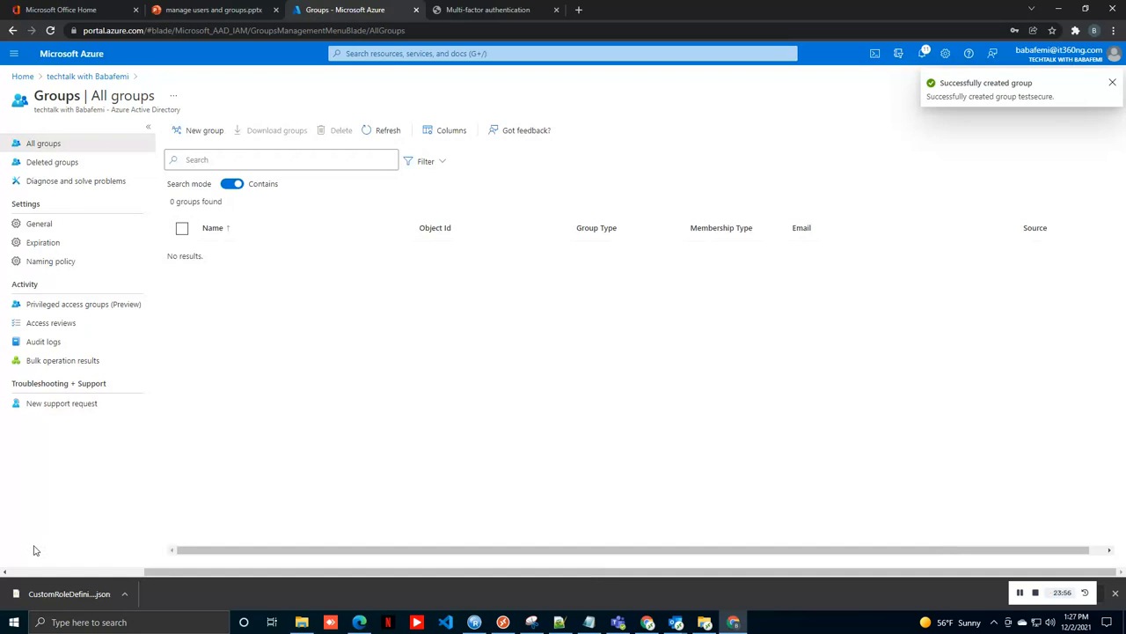
Step: Refresh the group list until both groups show, then select Test365's email address
{"action": "left_click", "coordinate": [389, 131]}
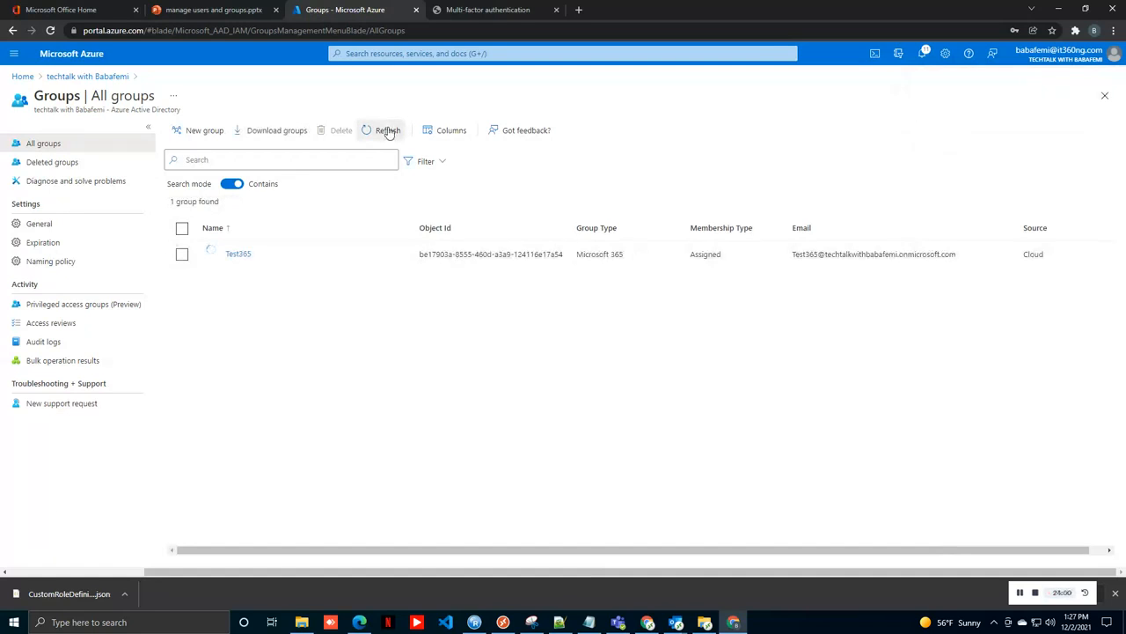
{"action": "left_click", "coordinate": [388, 131]}
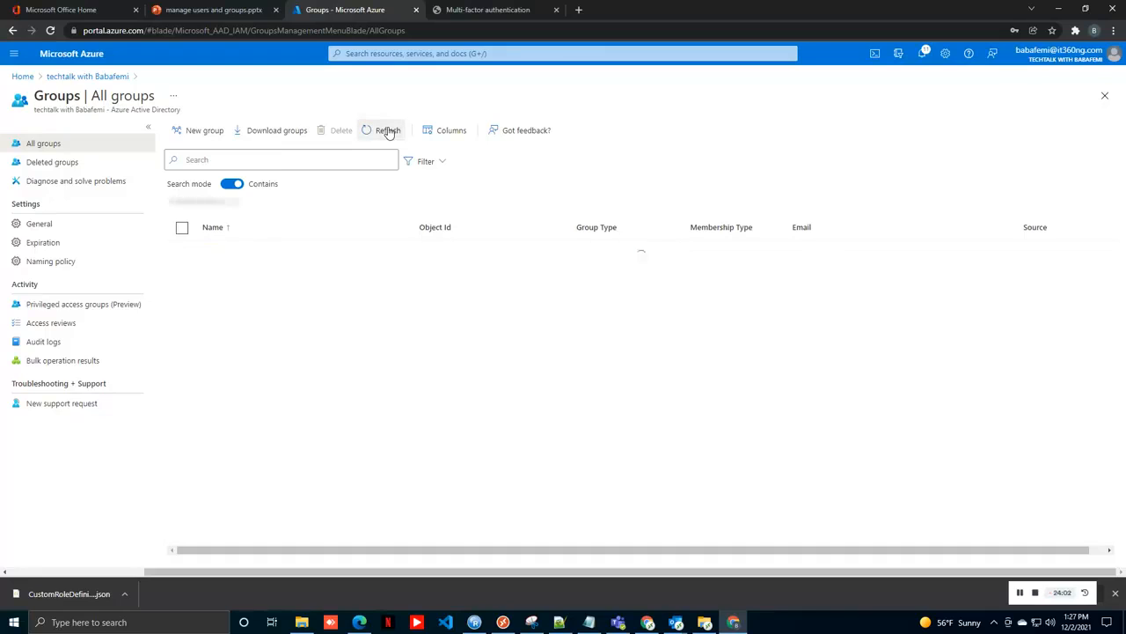
{"action": "left_click", "coordinate": [388, 131]}
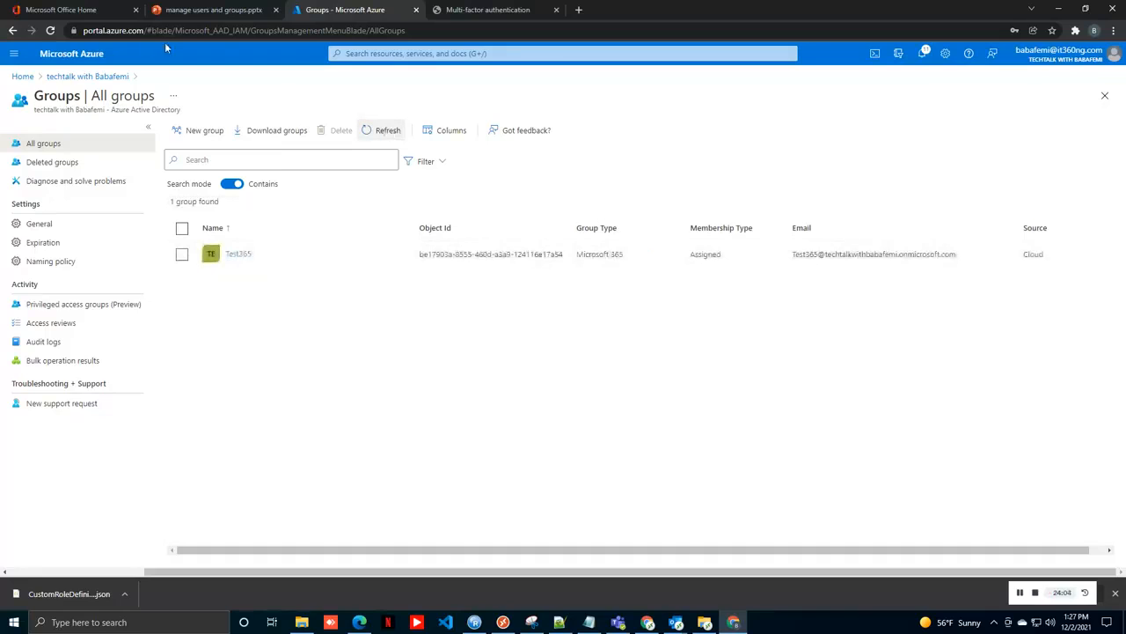
{"action": "left_click", "coordinate": [50, 31]}
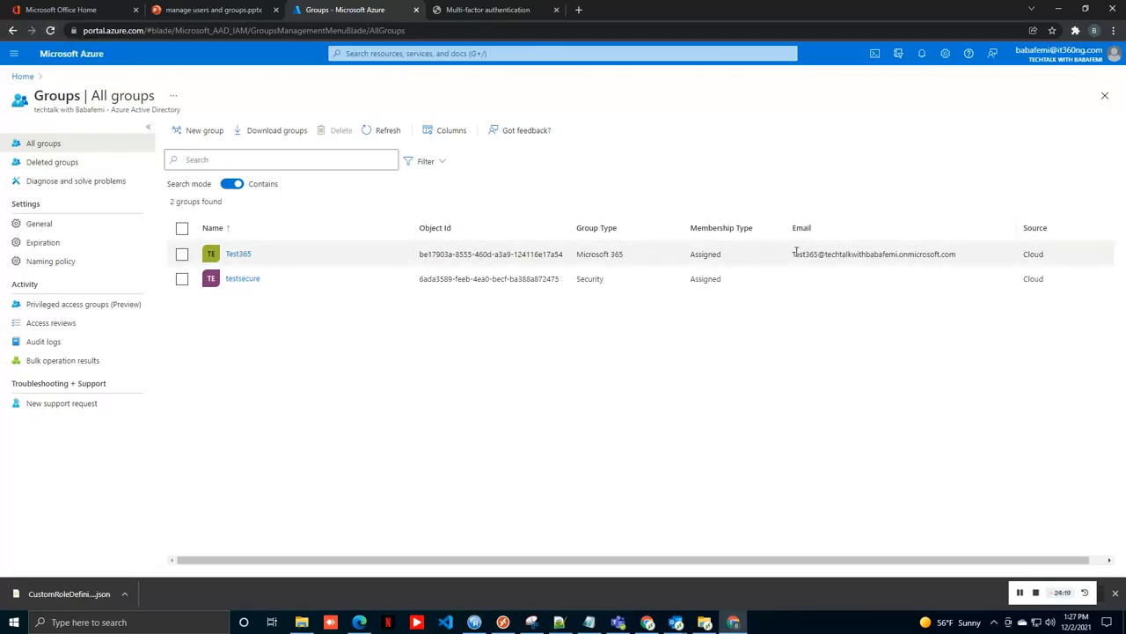
{"action": "left_click_drag", "start_coordinate": [791, 253], "coordinate": [922, 254]}
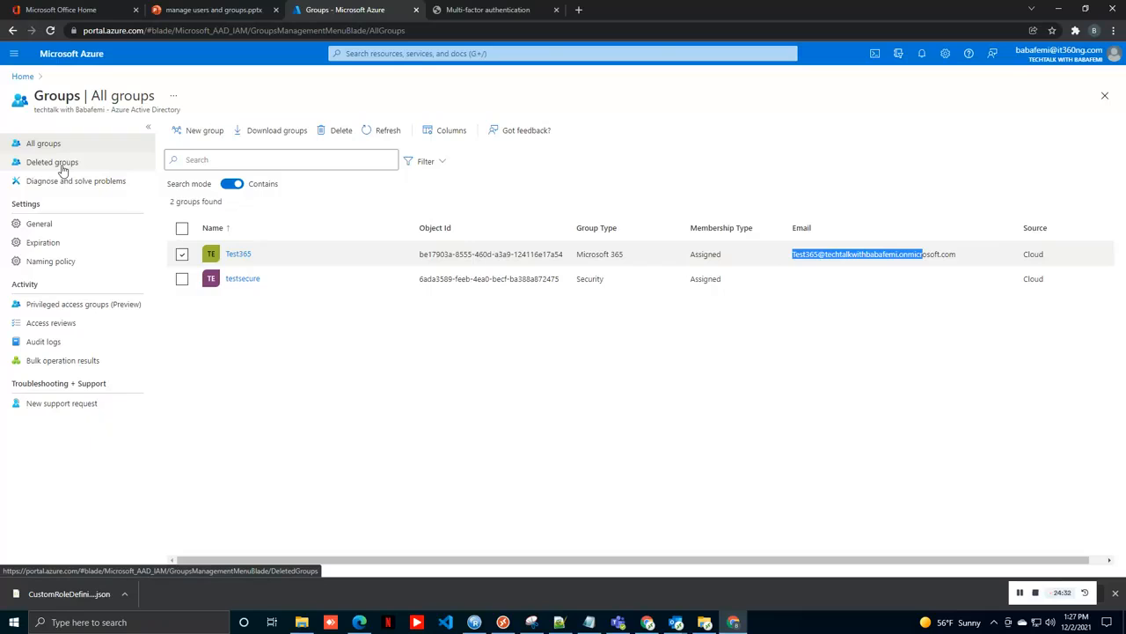
Step: Select both Test365 and testsecure, delete them, and refresh to an empty list
{"action": "left_click", "coordinate": [183, 255]}
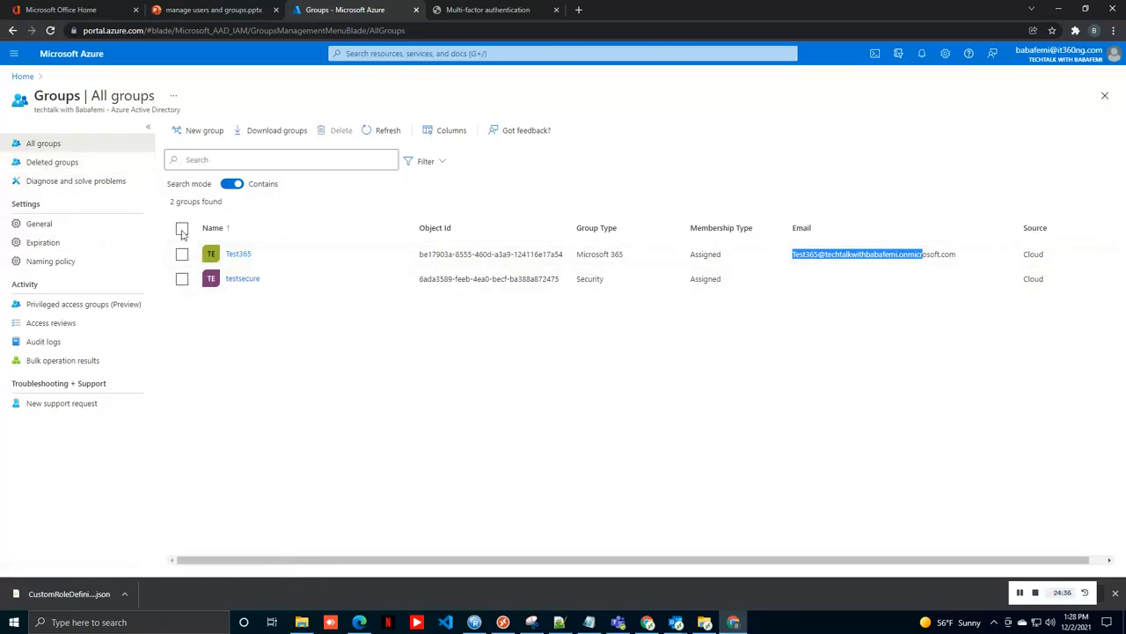
{"action": "left_click", "coordinate": [182, 229]}
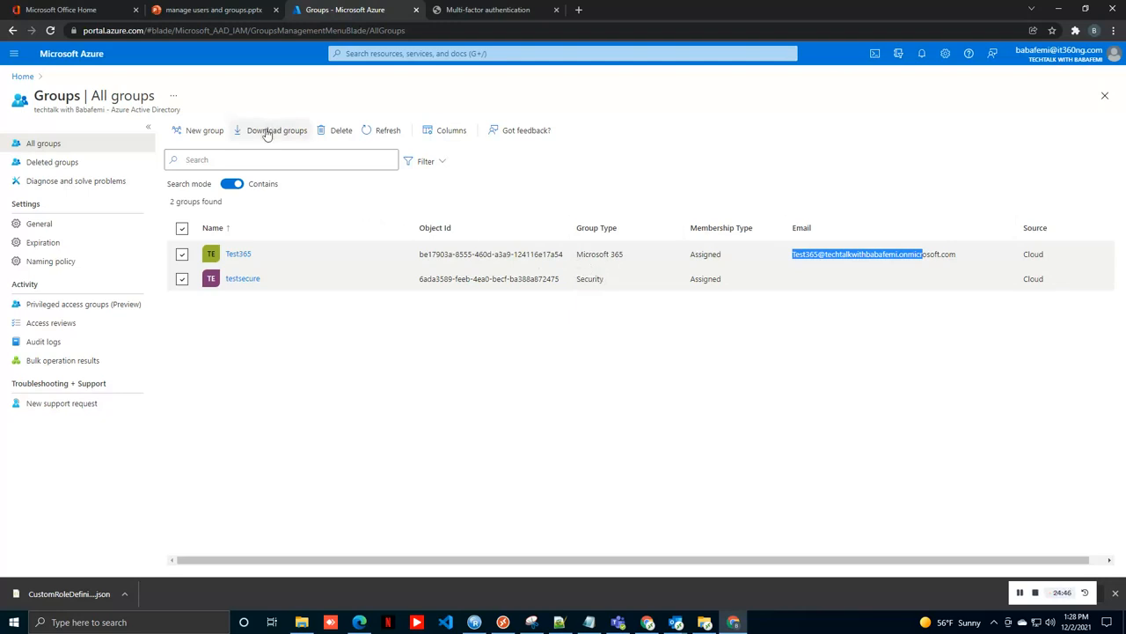
{"action": "left_click", "coordinate": [328, 133]}
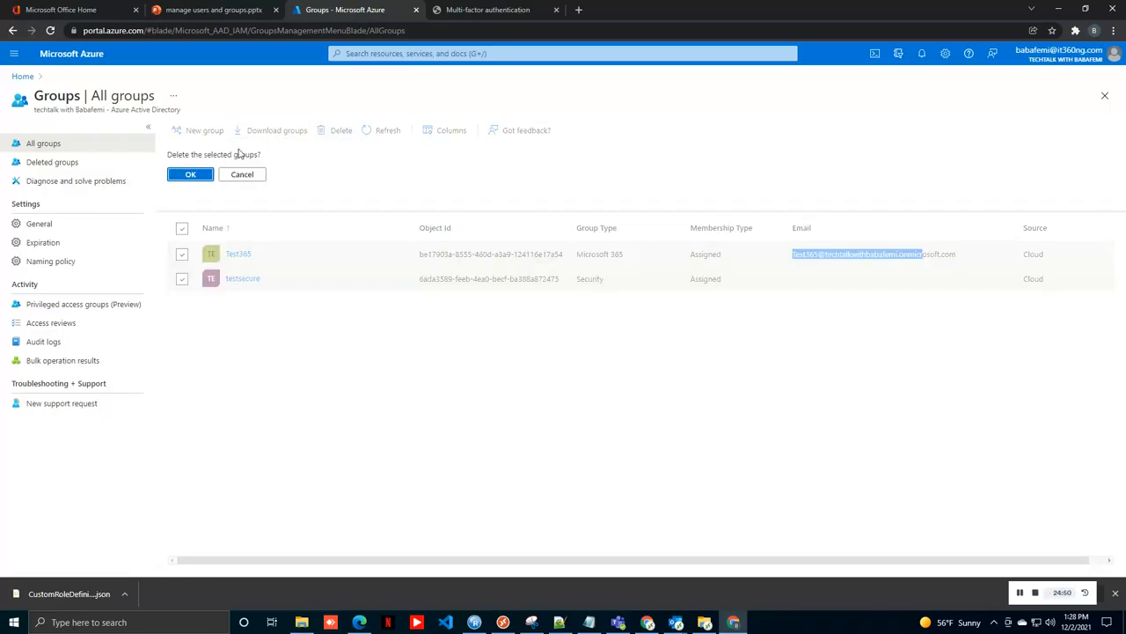
{"action": "left_click", "coordinate": [208, 174]}
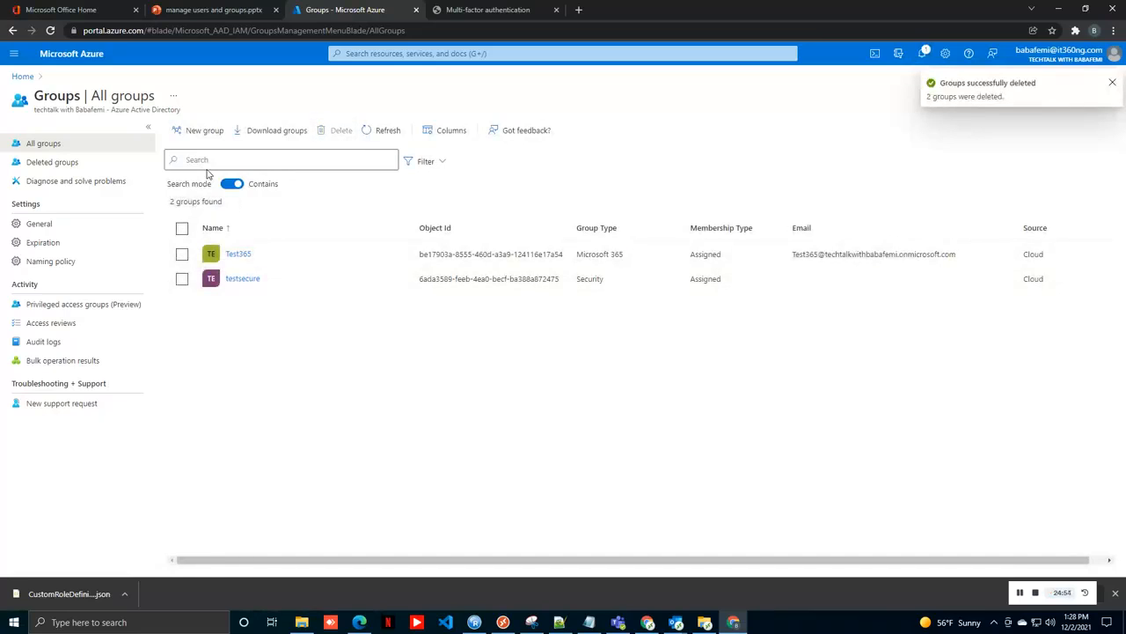
{"action": "left_click", "coordinate": [377, 130]}
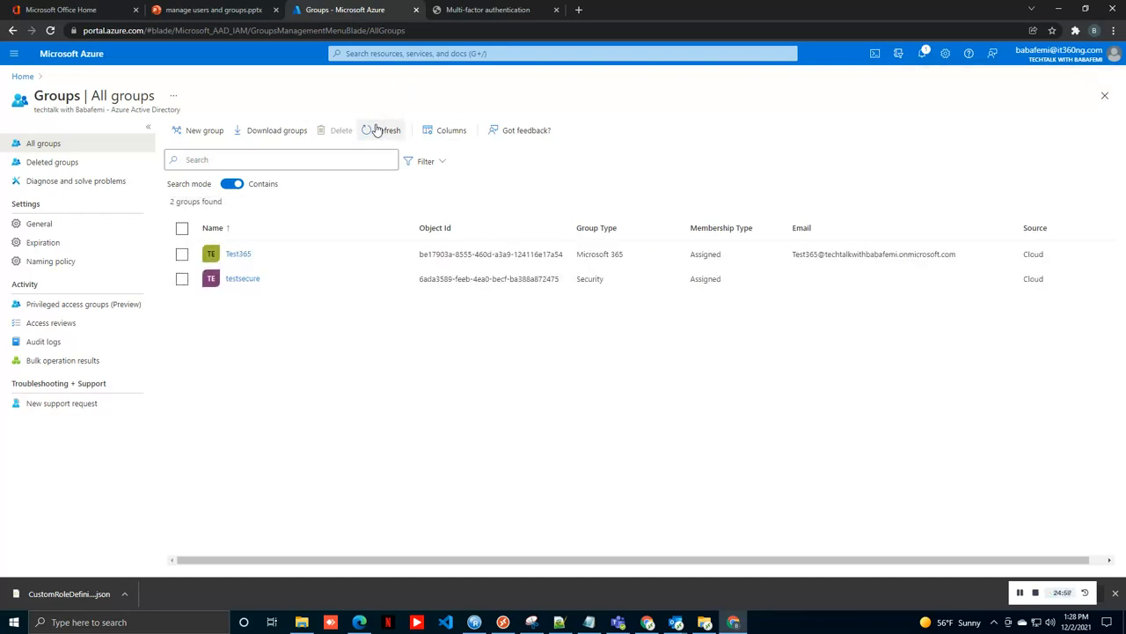
{"action": "left_click", "coordinate": [50, 31]}
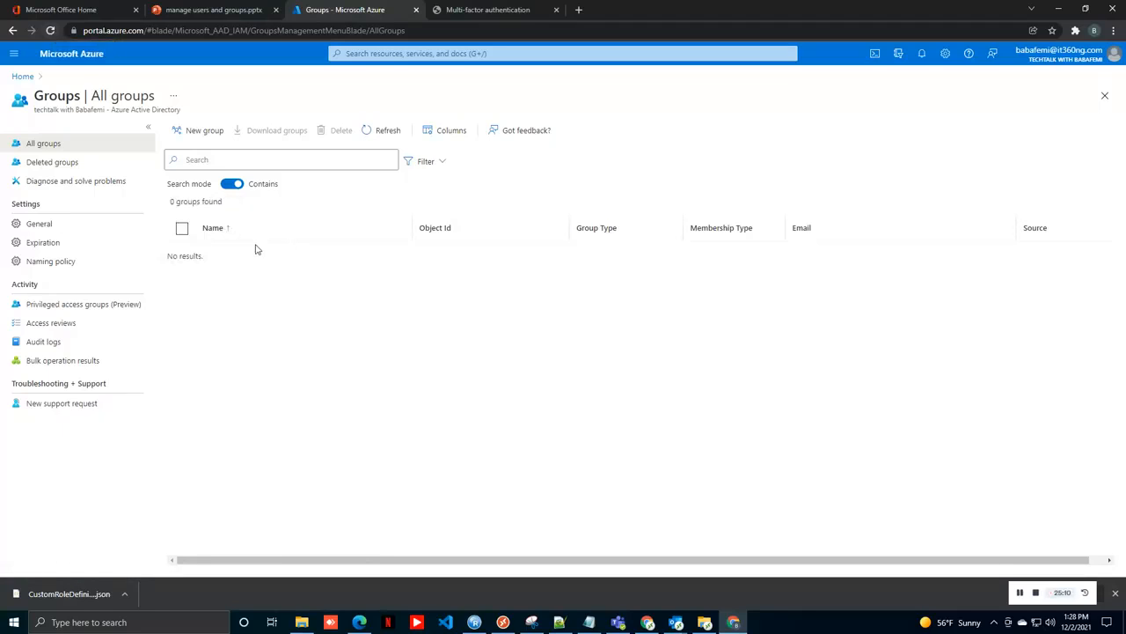
Step: Restore Test365 from Deleted groups, then go back to All groups
{"action": "left_click", "coordinate": [123, 164]}
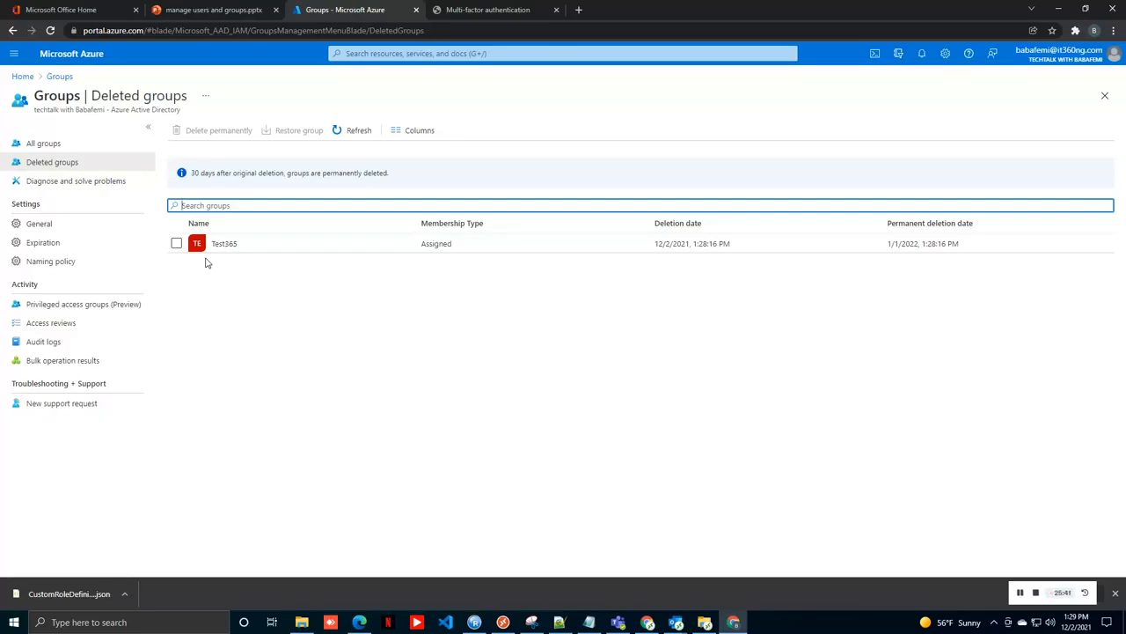
{"action": "left_click", "coordinate": [176, 242]}
{"action": "left_click", "coordinate": [300, 132]}
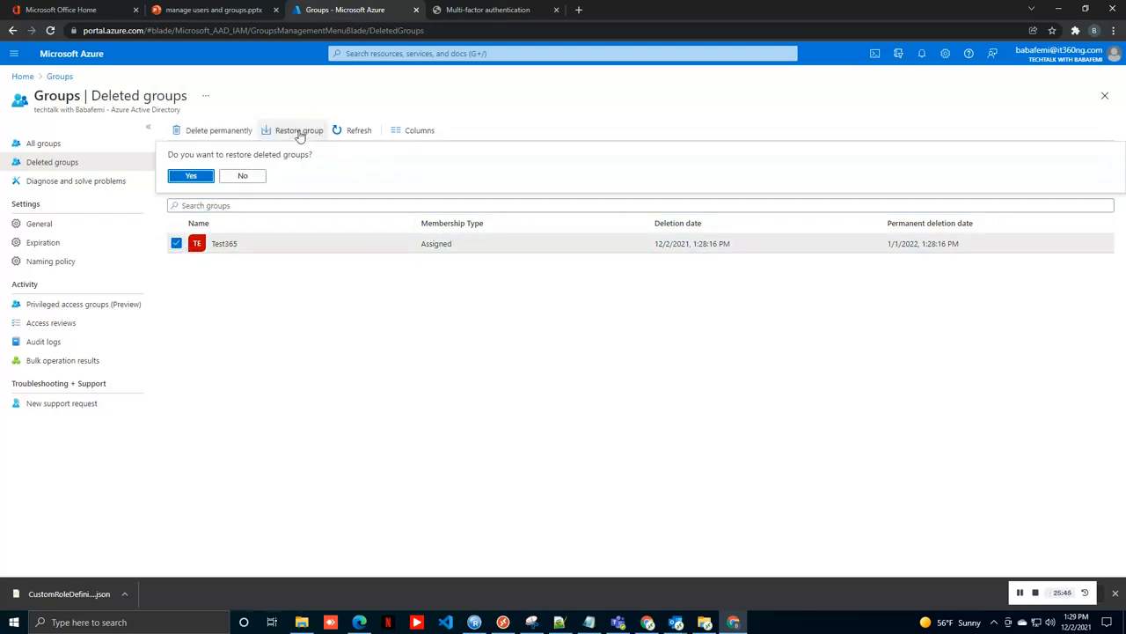
{"action": "left_click", "coordinate": [191, 174]}
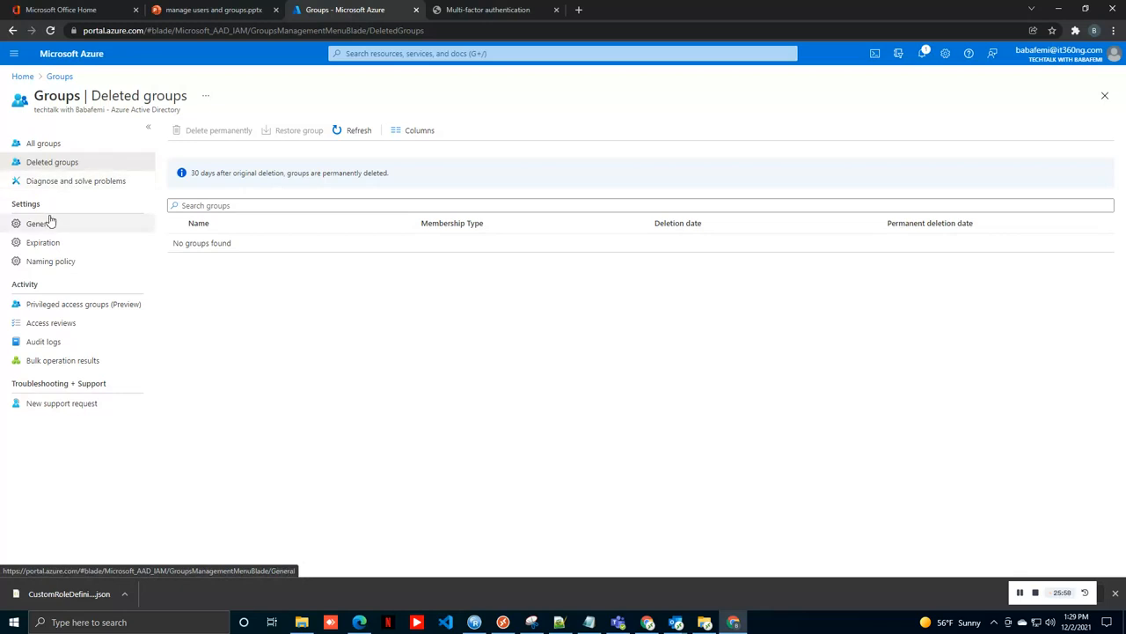
{"action": "left_click", "coordinate": [92, 146]}
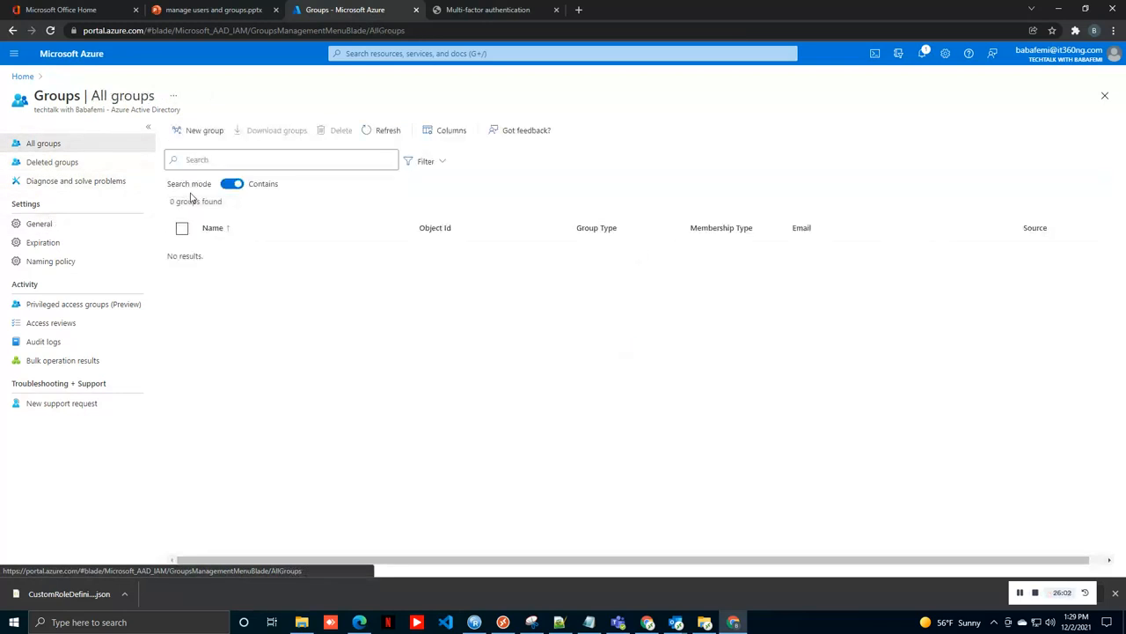
Step: Start security group testsecure with Dynamic User membership and open its dynamic rule builder
{"action": "left_click", "coordinate": [380, 130]}
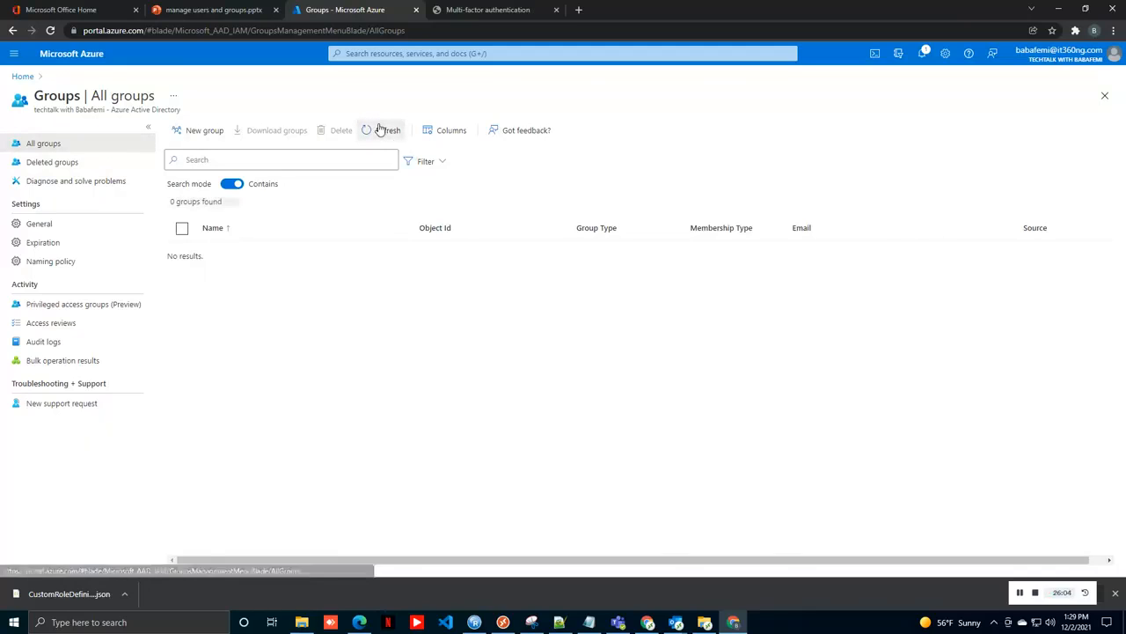
{"action": "left_click", "coordinate": [380, 130]}
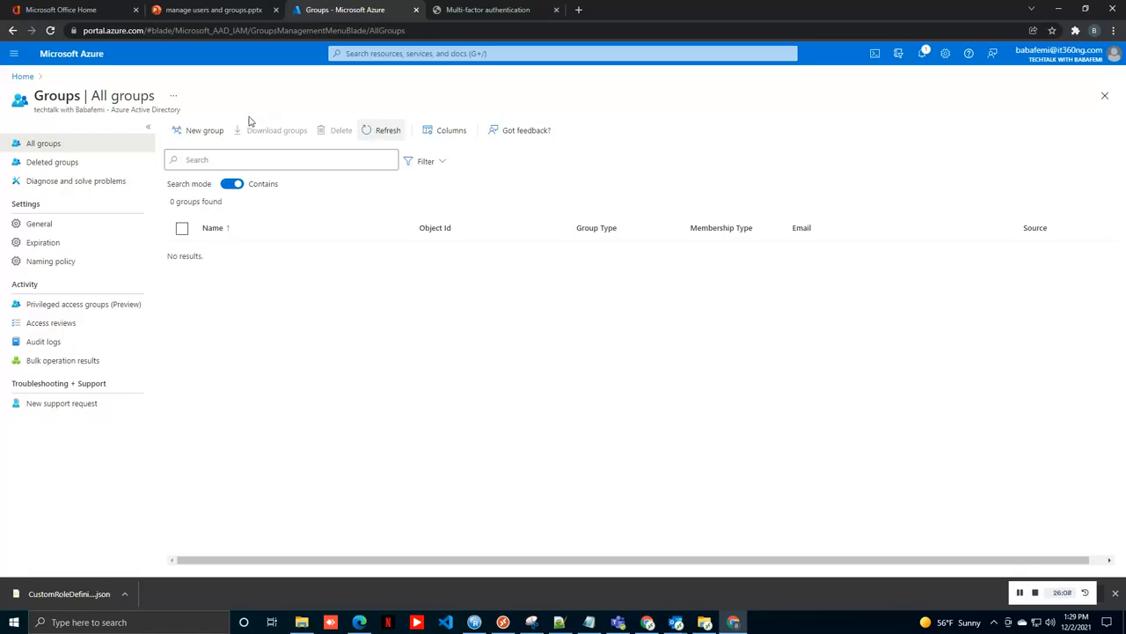
{"action": "left_click", "coordinate": [196, 133]}
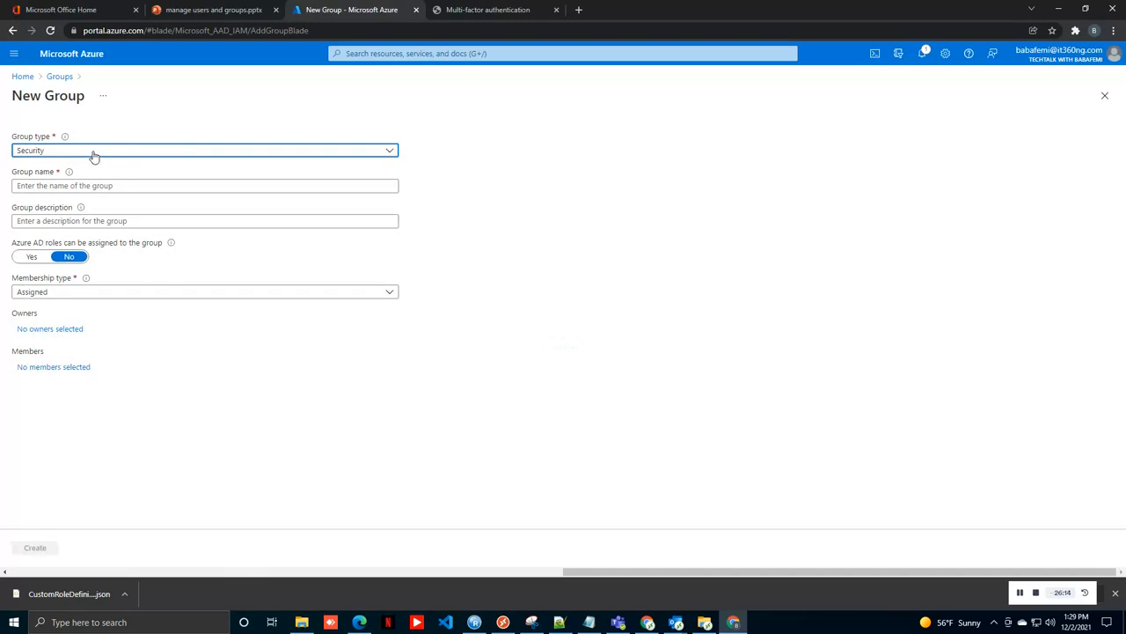
{"action": "left_click", "coordinate": [50, 185]}
{"action": "type", "text": "tets"}
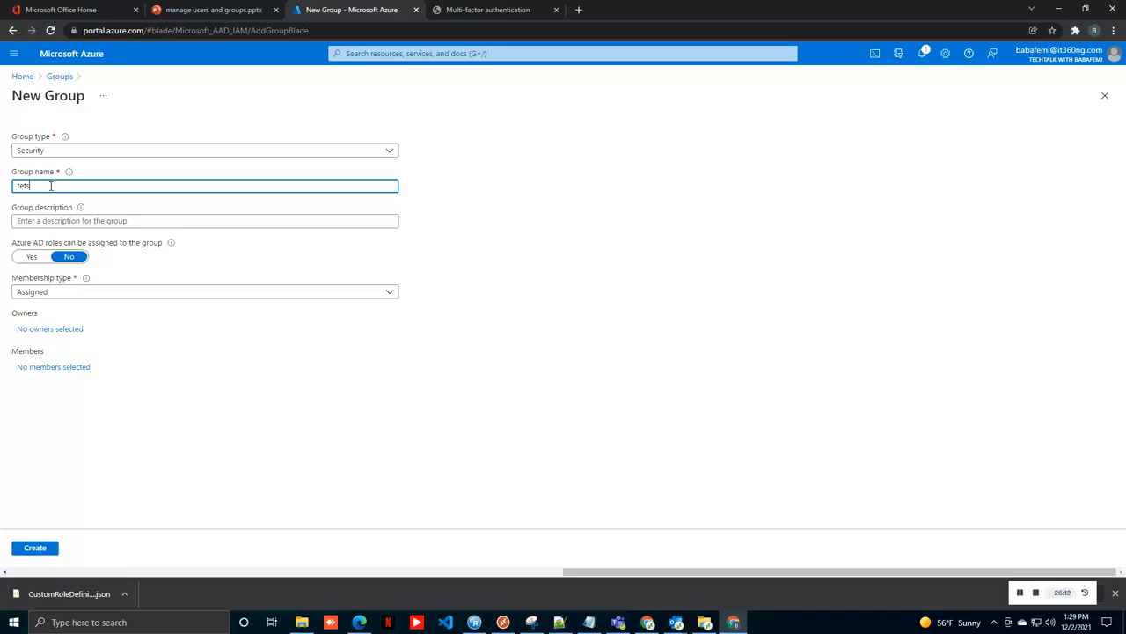
{"action": "type", "text": "stsecure"}
{"action": "left_click", "coordinate": [59, 295]}
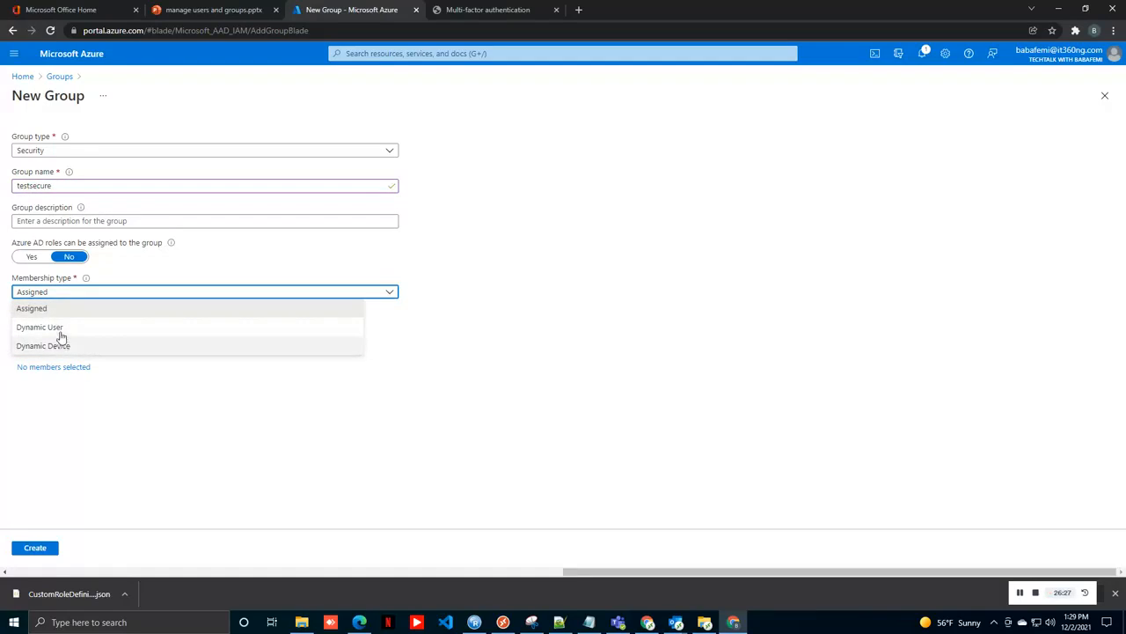
{"action": "left_click", "coordinate": [58, 327]}
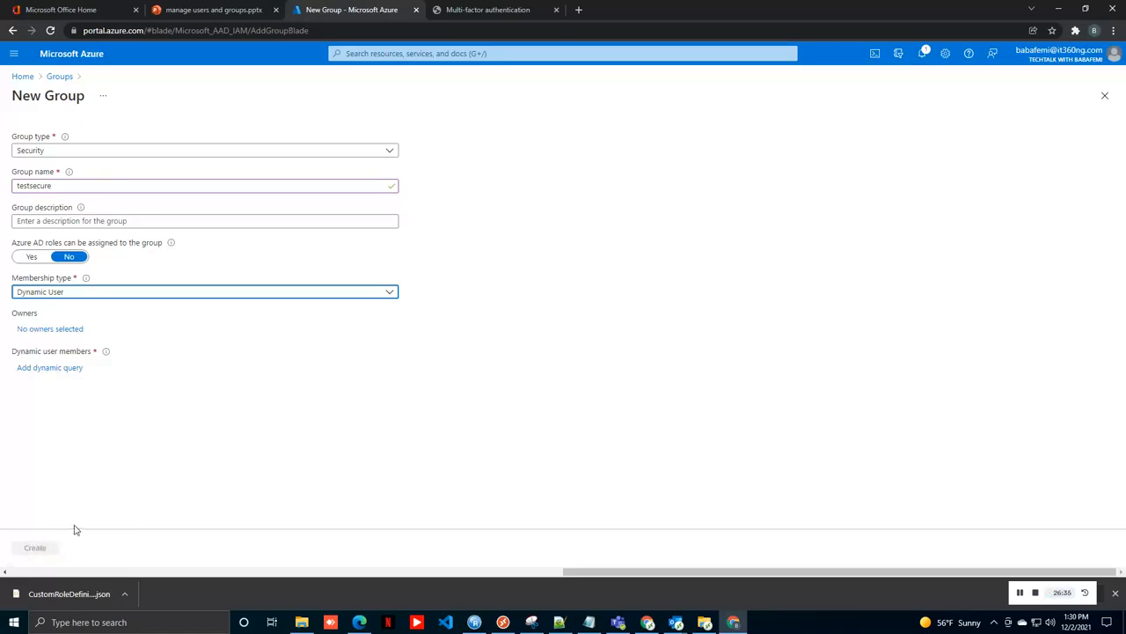
{"action": "left_click", "coordinate": [54, 371]}
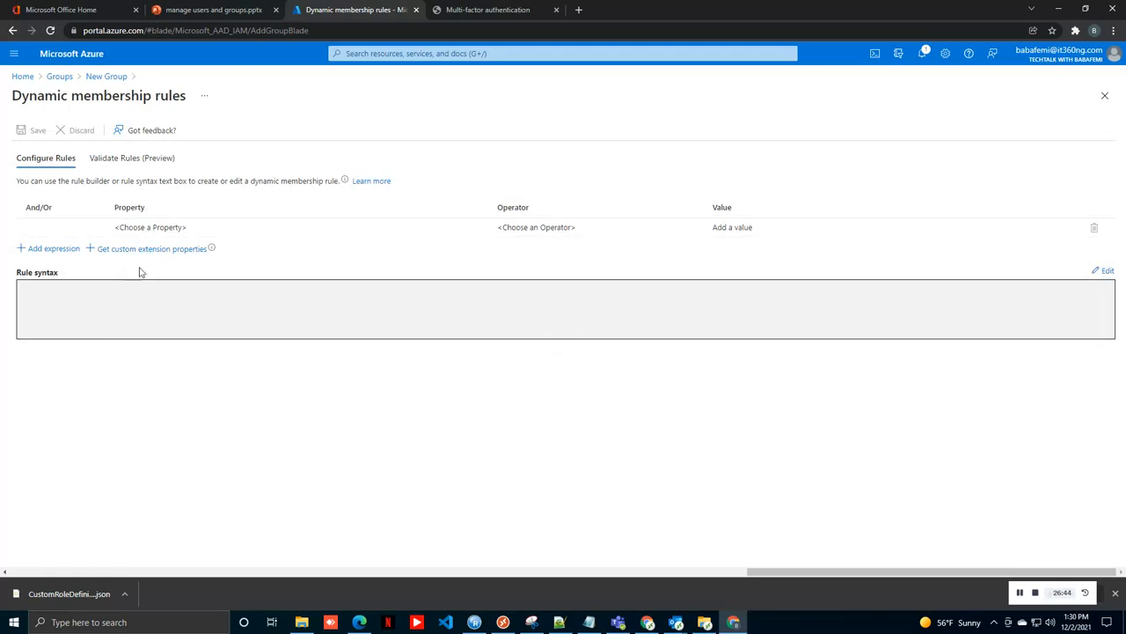
Step: Set the first rule row to property country with operator Equals
{"action": "left_click", "coordinate": [145, 228]}
{"action": "left_click", "coordinate": [158, 230]}
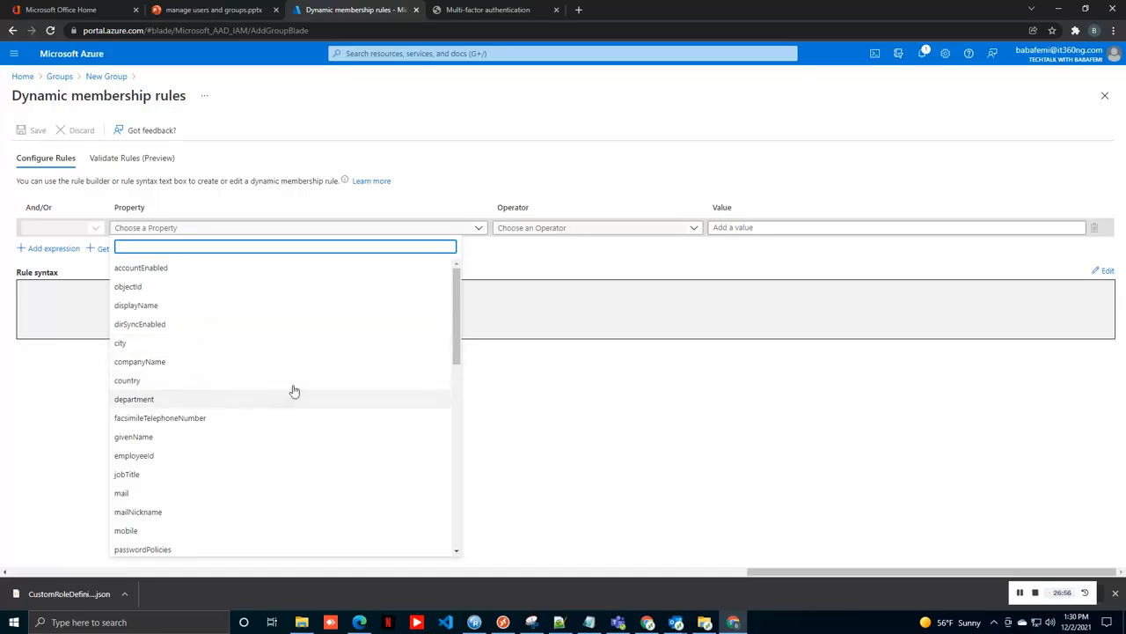
{"action": "scroll", "coordinate": [456, 356], "scroll_direction": "down", "scroll_amount": 3}
{"action": "scroll", "coordinate": [452, 356], "scroll_direction": "up", "scroll_amount": 3}
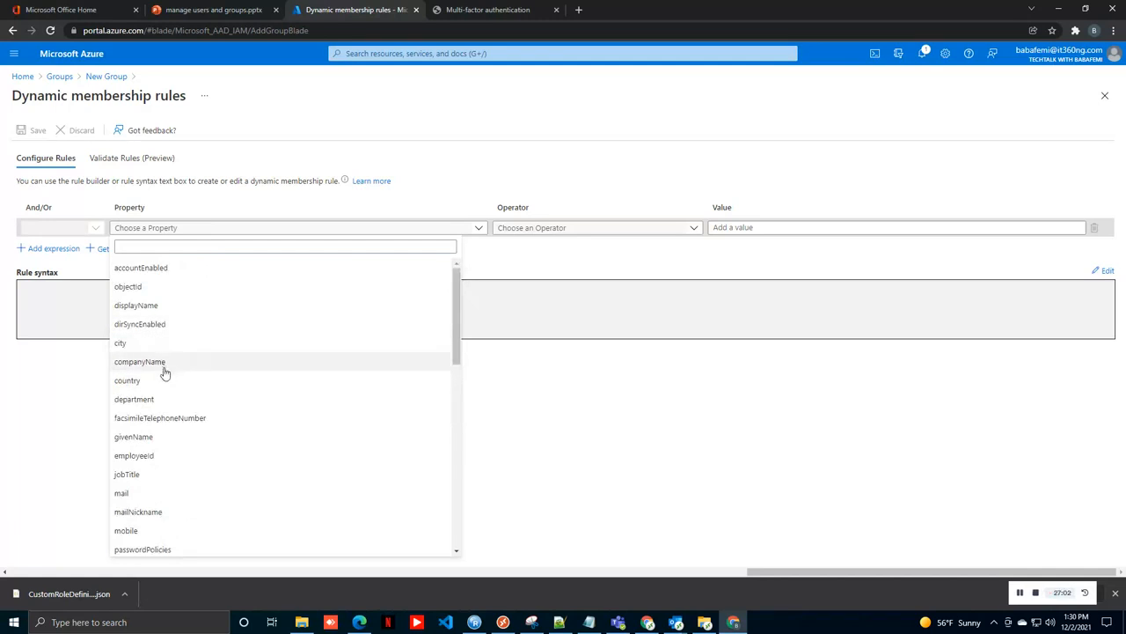
{"action": "left_click", "coordinate": [165, 383]}
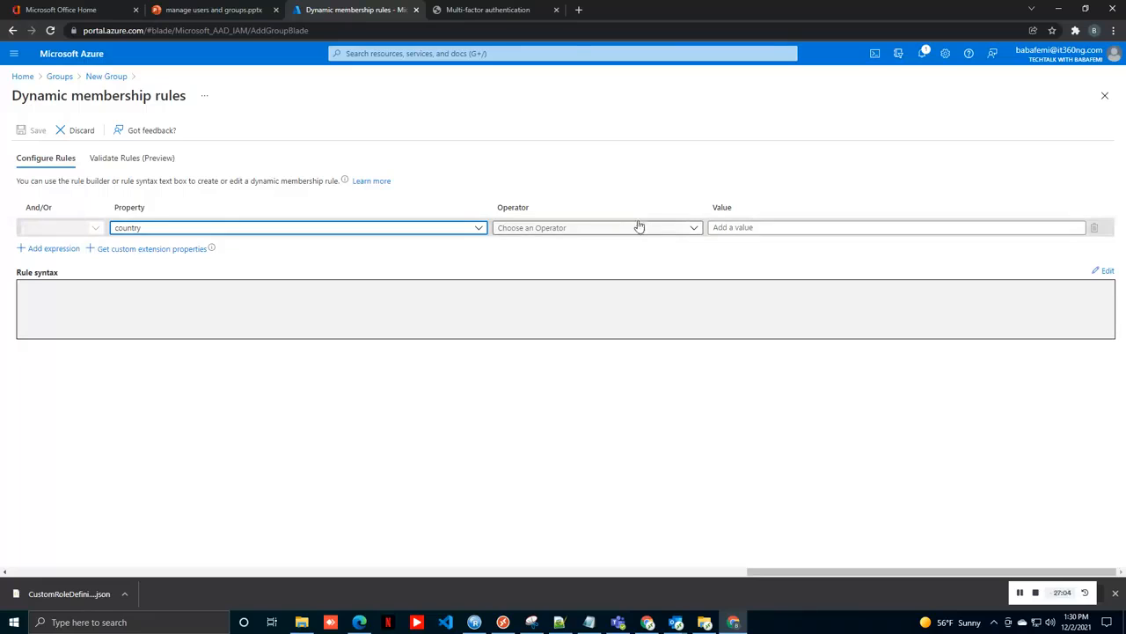
{"action": "left_click", "coordinate": [694, 228]}
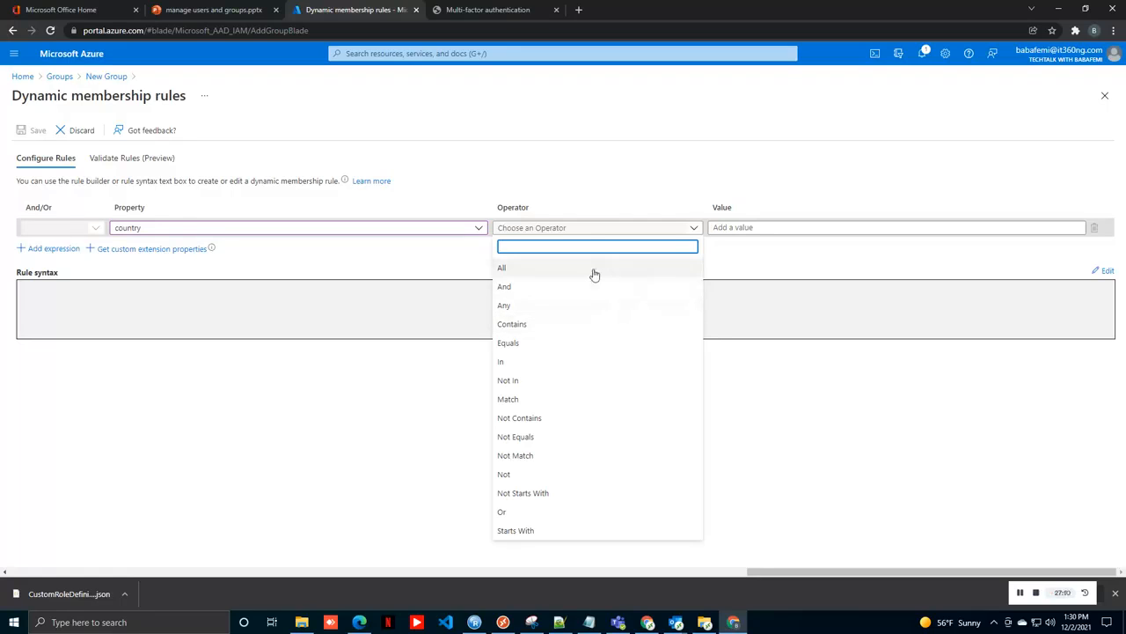
{"action": "left_click", "coordinate": [580, 346]}
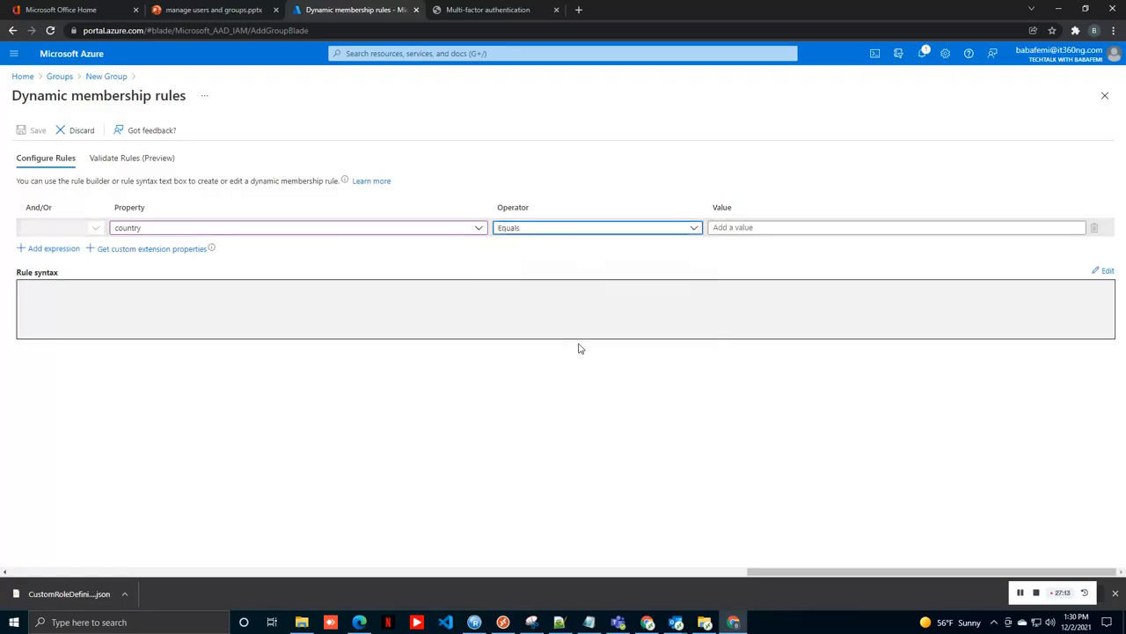
{"action": "left_click", "coordinate": [591, 227]}
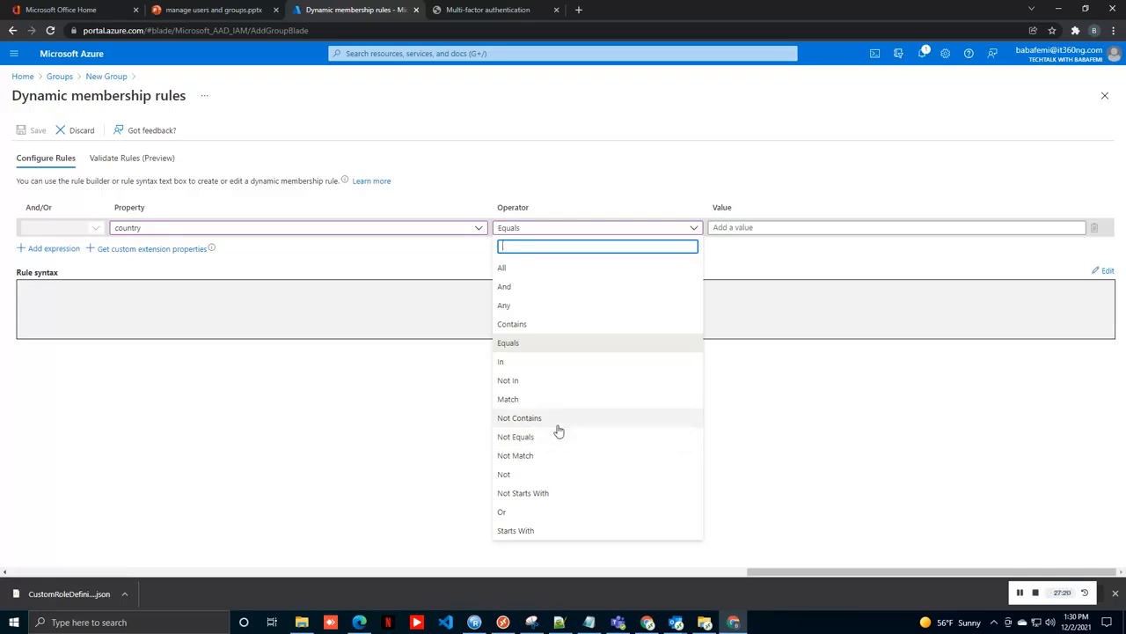
Step: Enter Nigeria as the value so the rule reads user.country equals "Nigeria"
{"action": "left_click", "coordinate": [737, 225]}
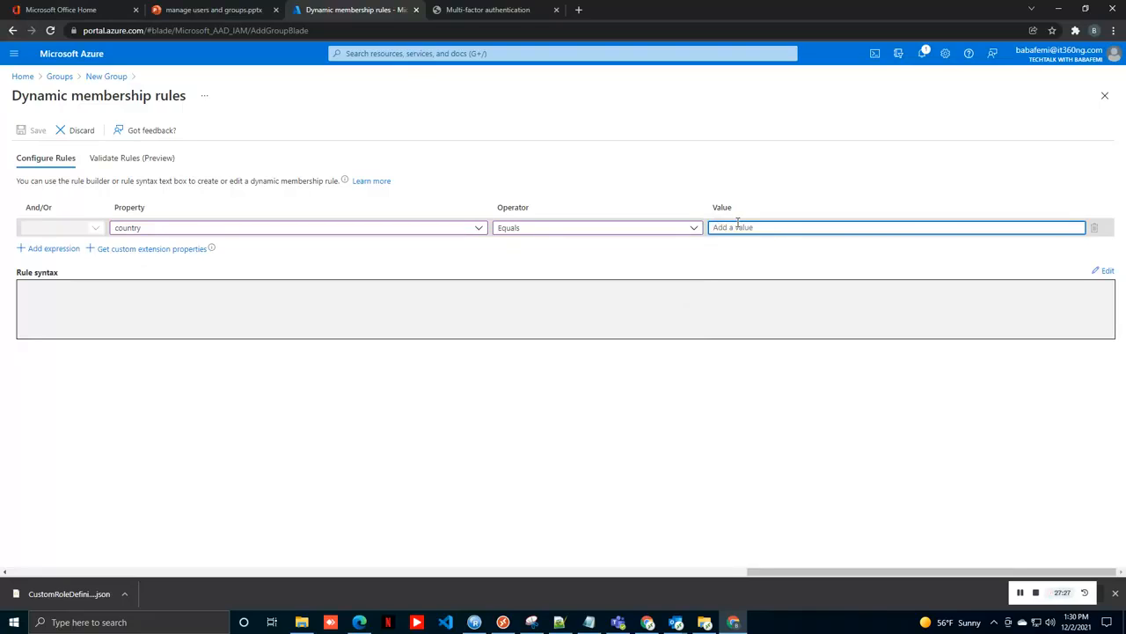
{"action": "type", "text": "N"}
{"action": "key", "text": "BackSpace"}
{"action": "type", "text": "Nigeria"}
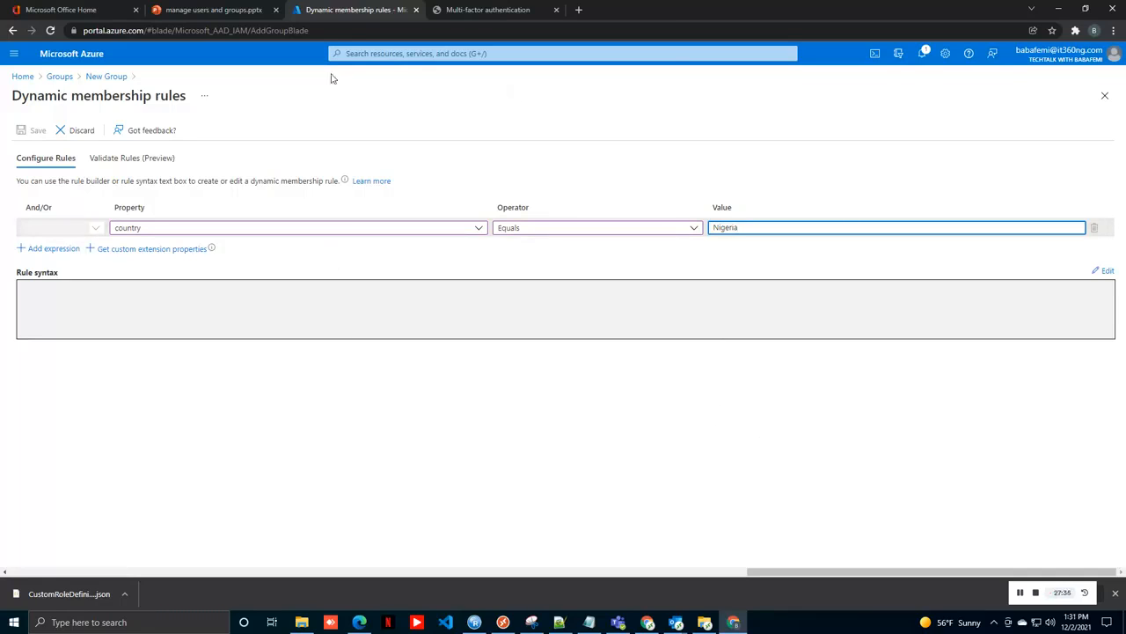
{"action": "left_click", "coordinate": [435, 272]}
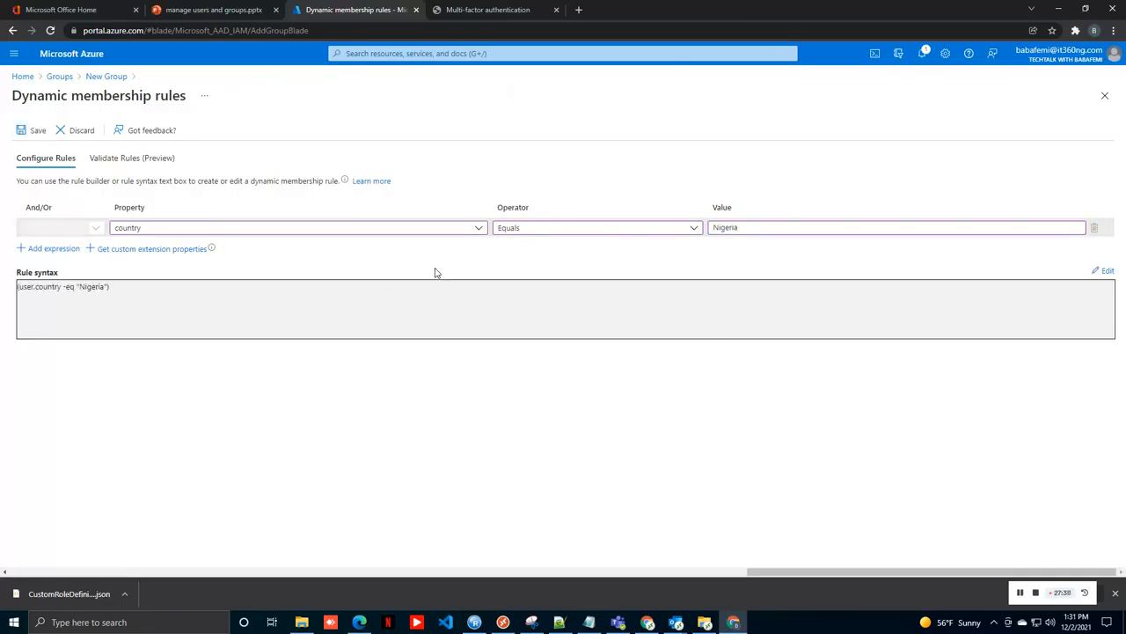
Step: Save the Nigeria rule, create the testsecure group, refresh All groups, then return Home
{"action": "left_click", "coordinate": [34, 130]}
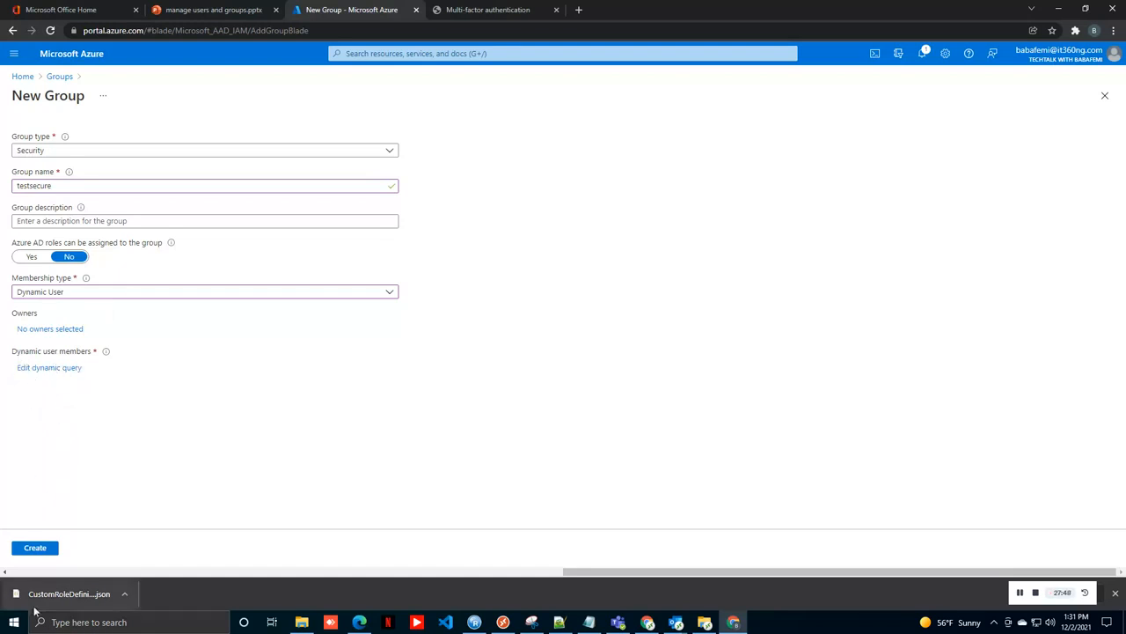
{"action": "left_click", "coordinate": [41, 549]}
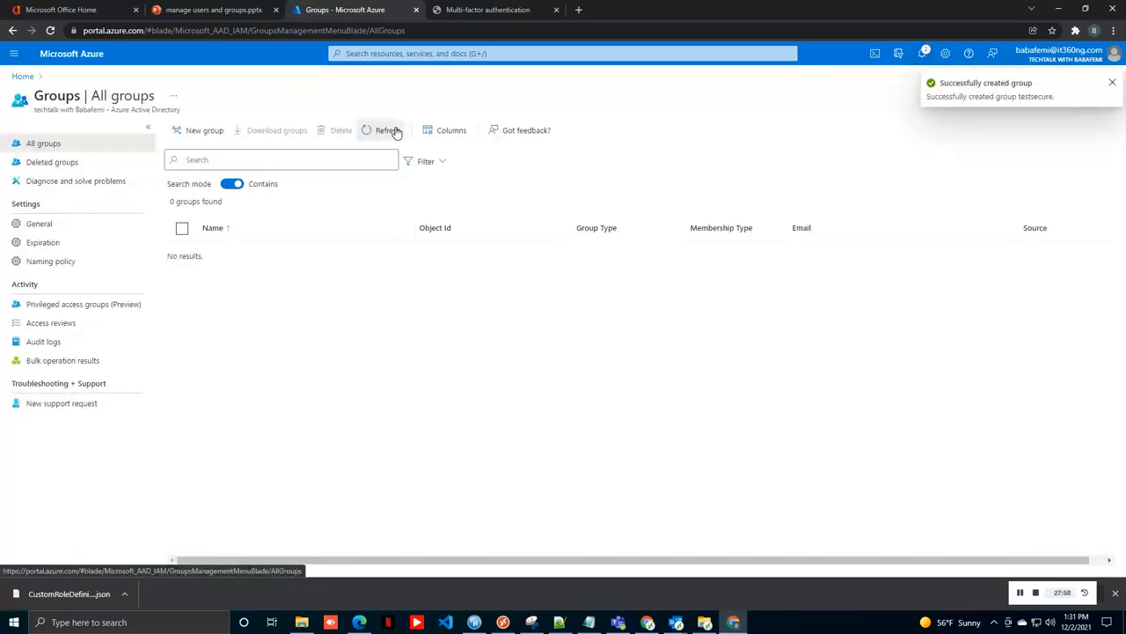
{"action": "left_click", "coordinate": [394, 130]}
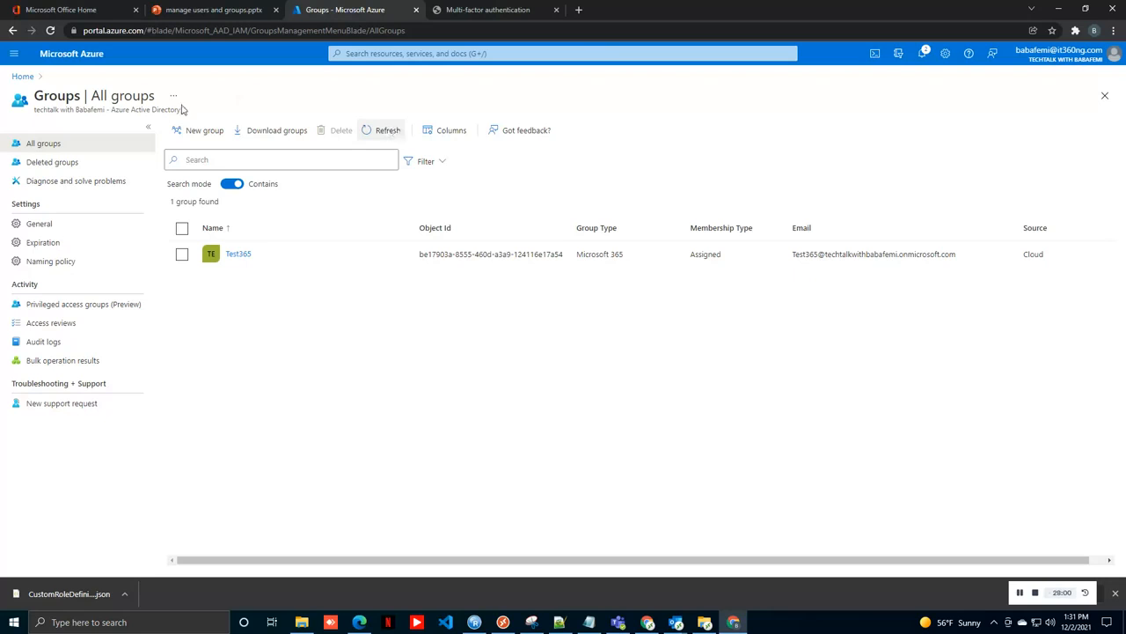
{"action": "left_click", "coordinate": [24, 77]}
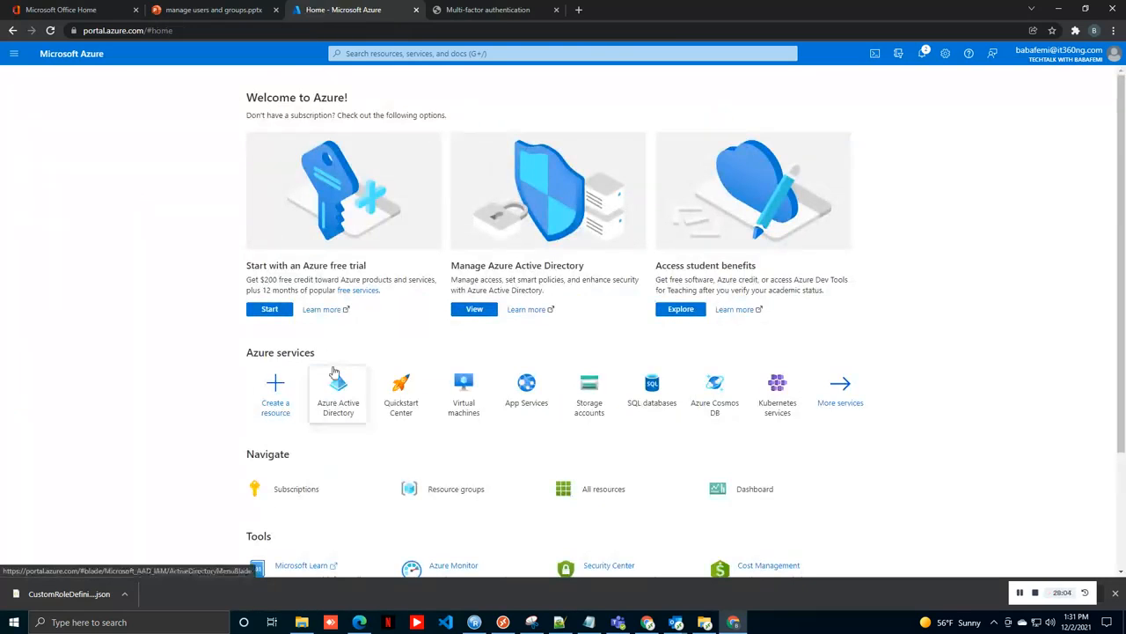
Step: Open the fourth user in Azure Active Directory's Users list and scroll to Contact info
{"action": "left_click", "coordinate": [338, 406]}
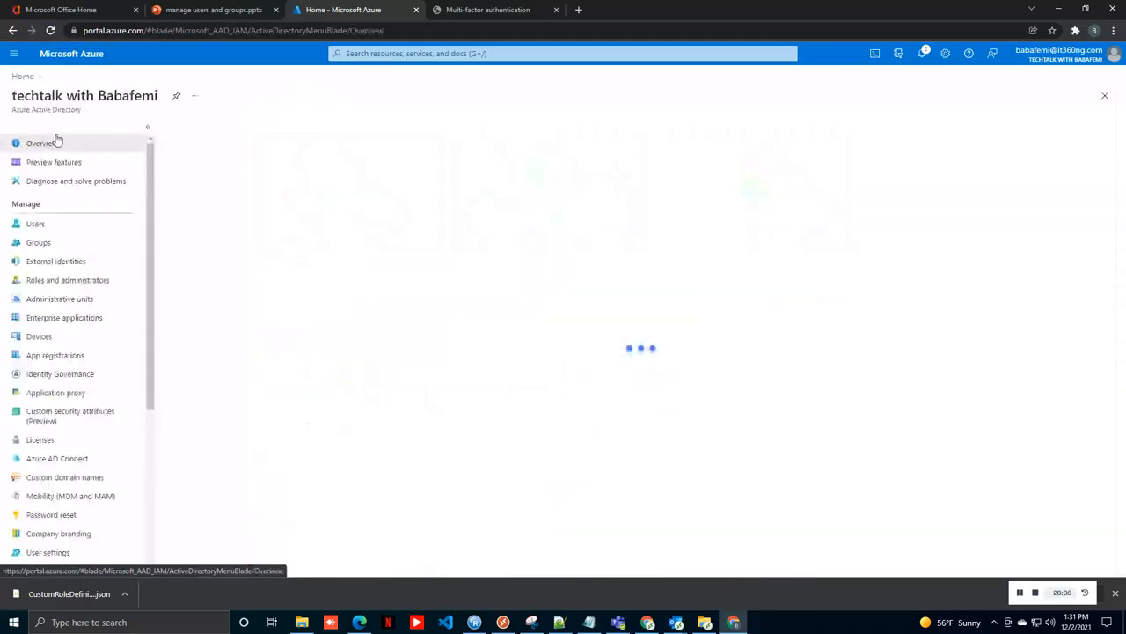
{"action": "left_click", "coordinate": [40, 224]}
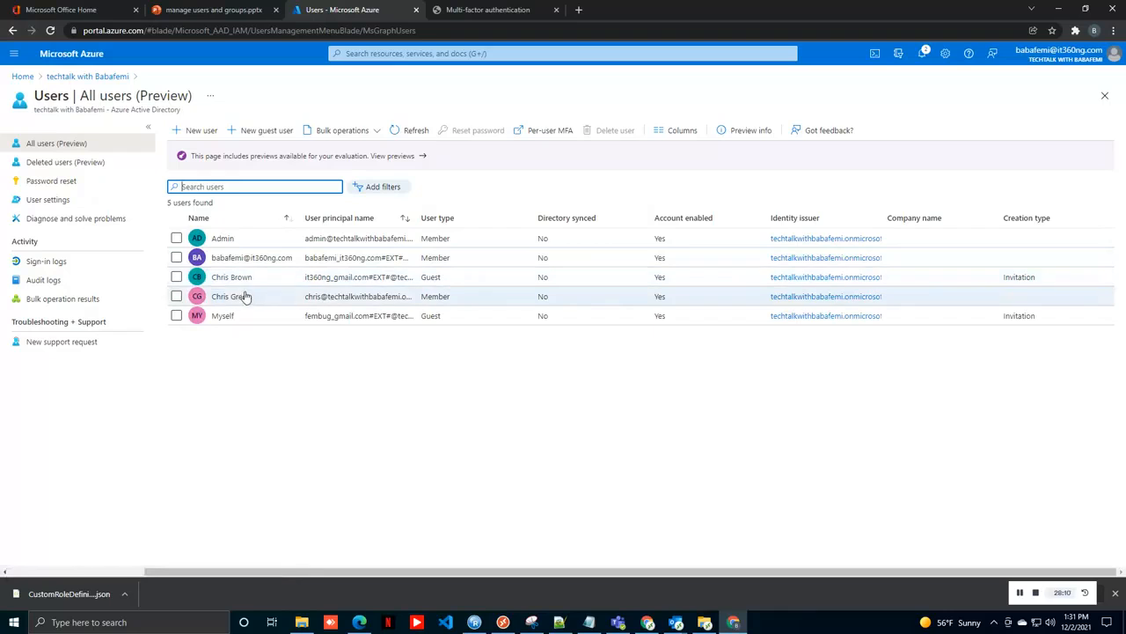
{"action": "left_click", "coordinate": [237, 297]}
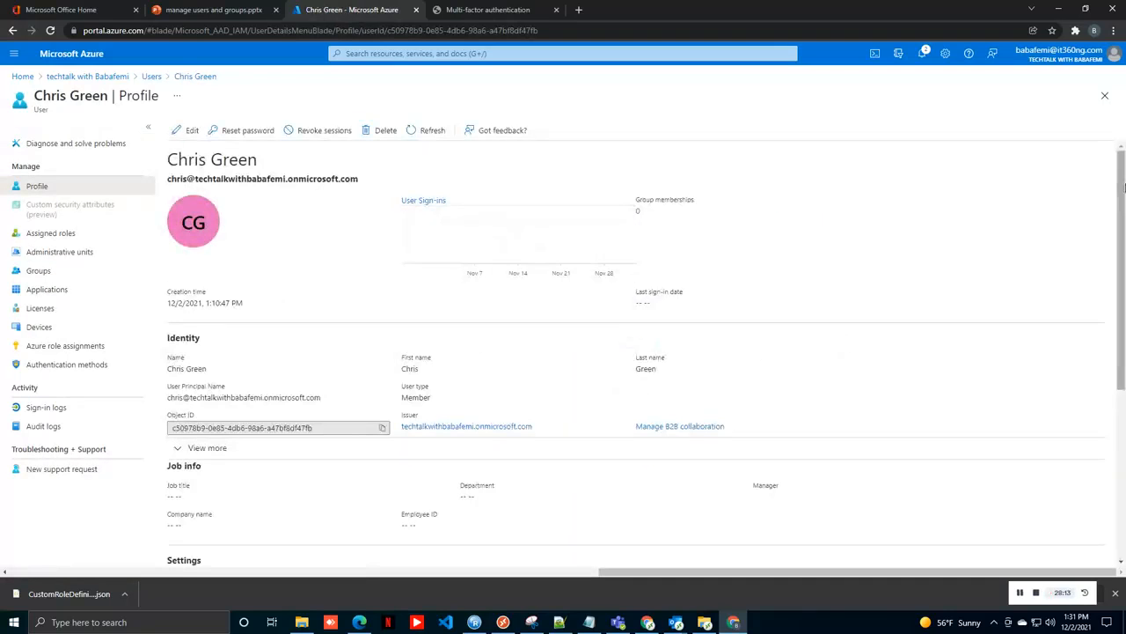
{"action": "left_click_drag", "start_coordinate": [1121, 182], "coordinate": [1119, 362]}
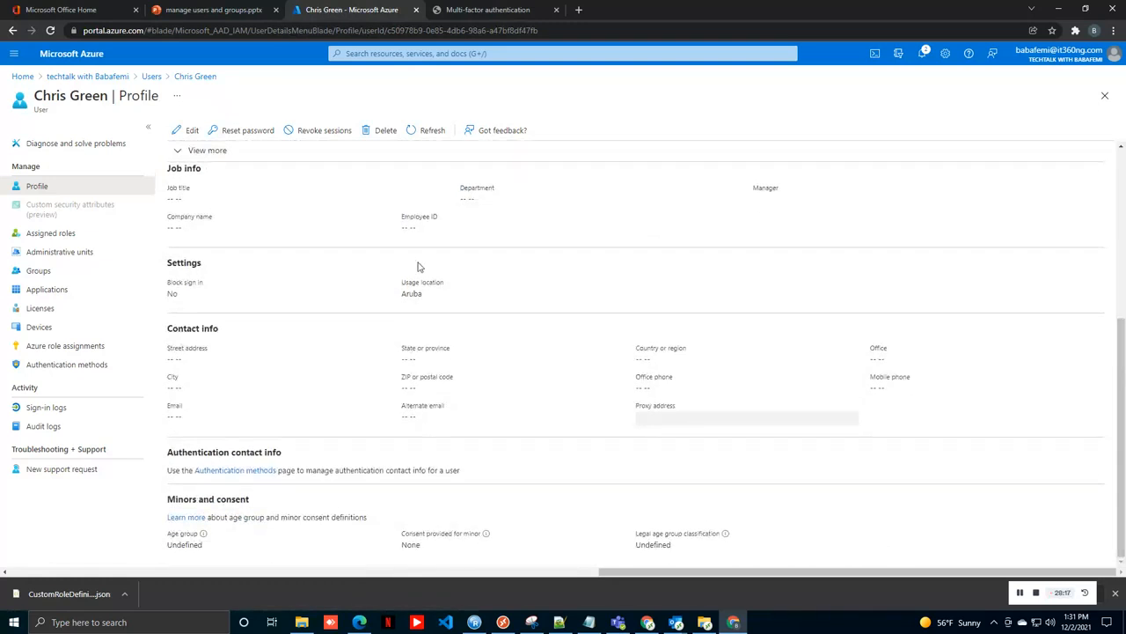
Step: Change this user's Country or region to Nigeria, save, and return to the directory overview
{"action": "left_click", "coordinate": [191, 131]}
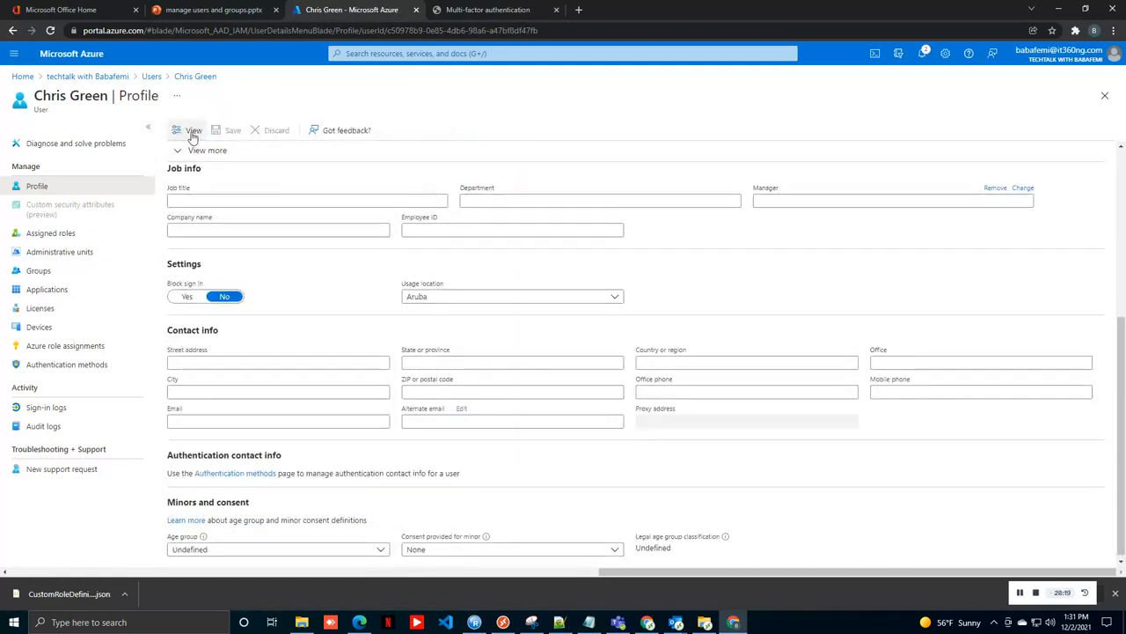
{"action": "left_click", "coordinate": [672, 360]}
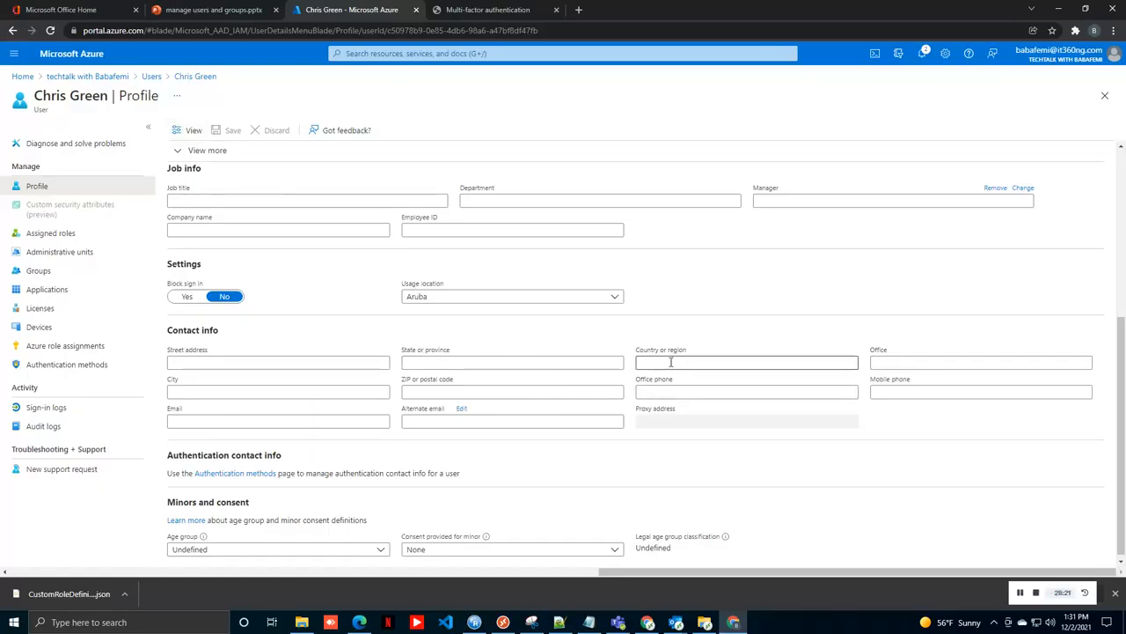
{"action": "type", "text": "Nigeria"}
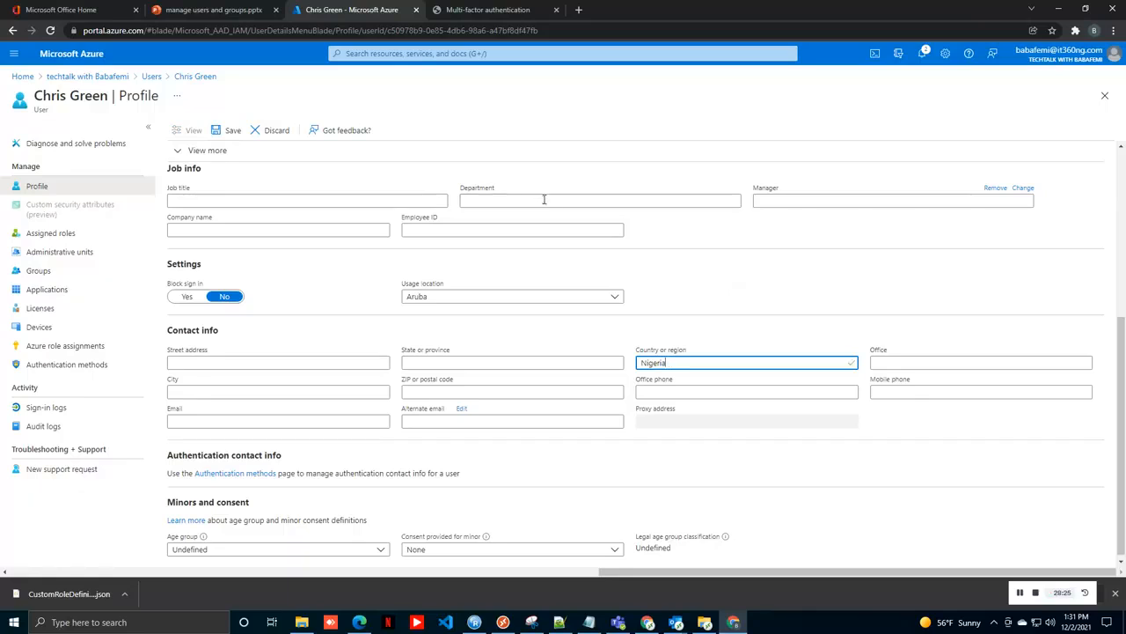
{"action": "left_click", "coordinate": [488, 93]}
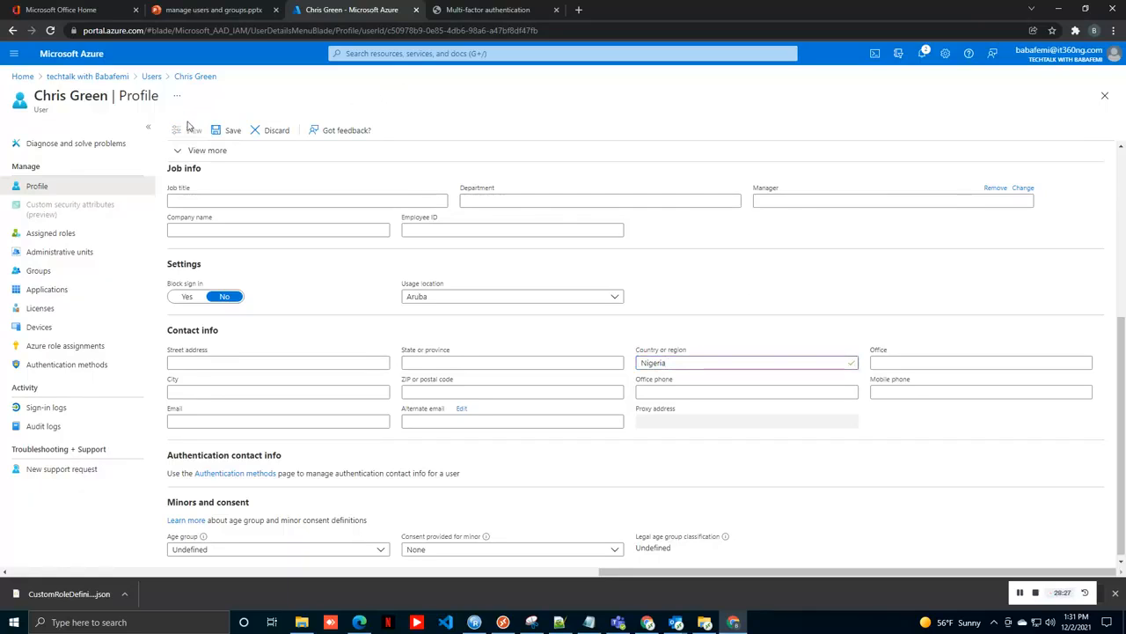
{"action": "left_click", "coordinate": [231, 130]}
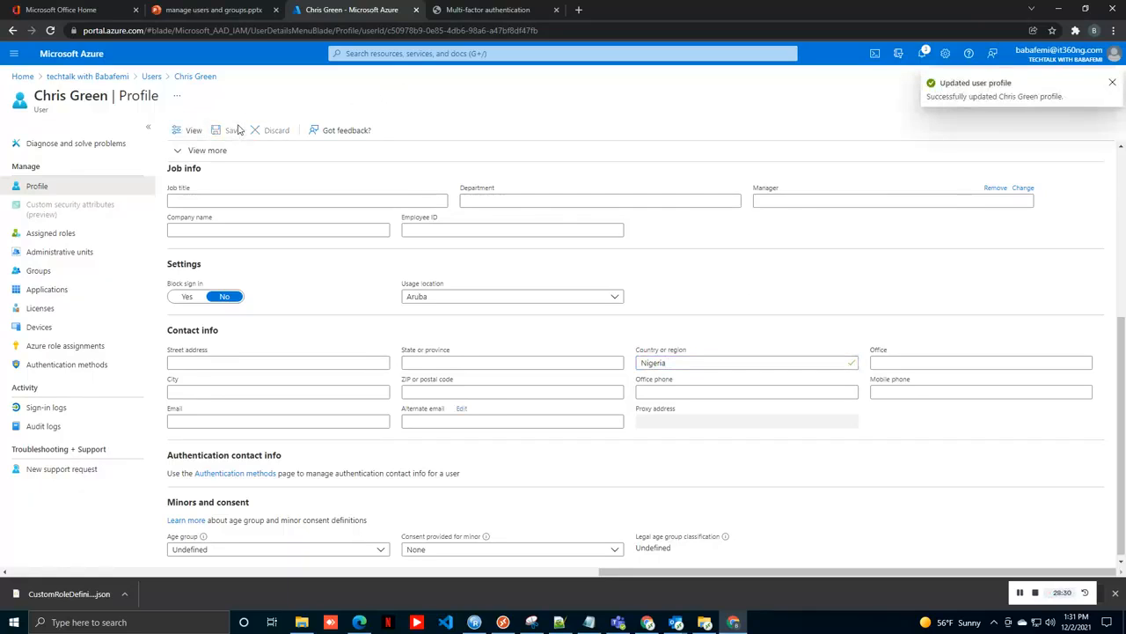
{"action": "left_click", "coordinate": [106, 79]}
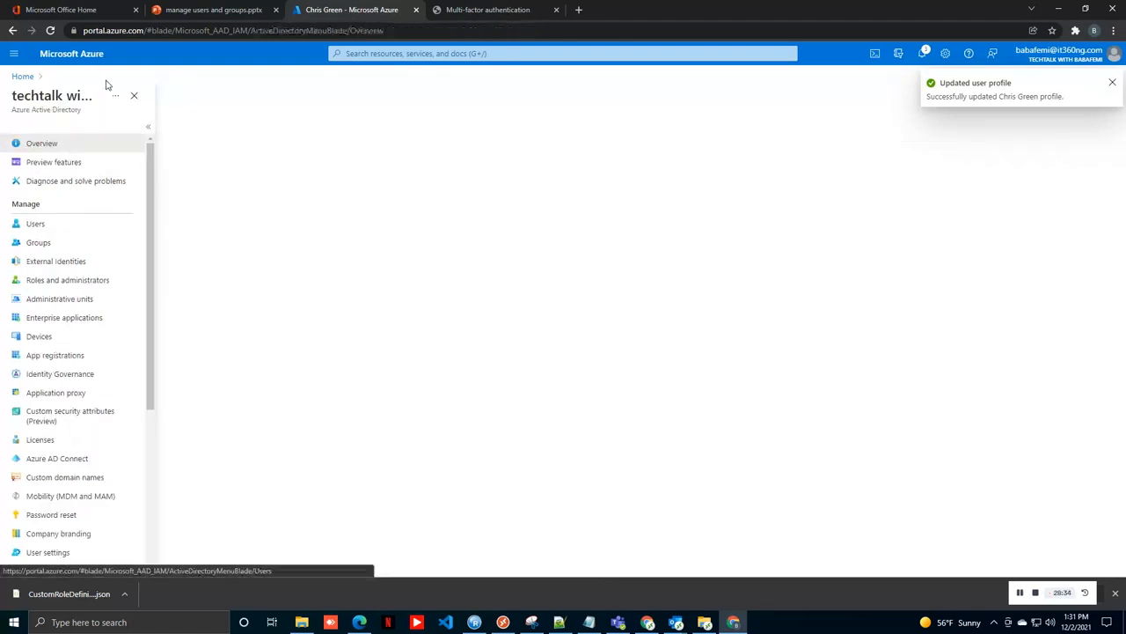
Step: Open testsecure, review its user count and membership processing status, then view its Members
{"action": "left_click", "coordinate": [40, 248]}
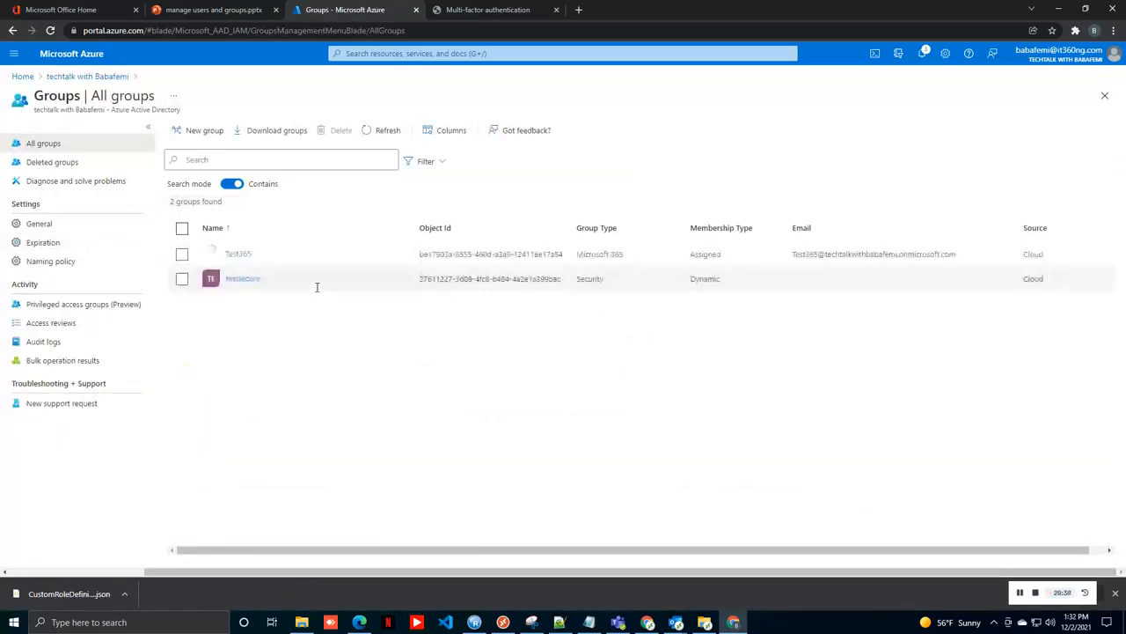
{"action": "left_click", "coordinate": [245, 280]}
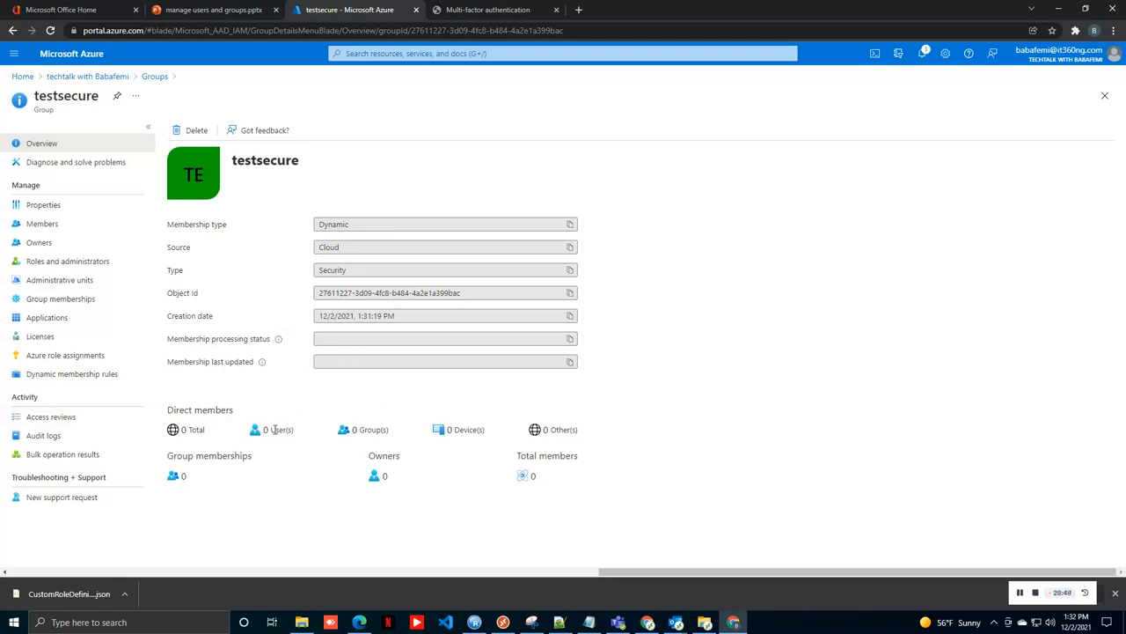
{"action": "left_click_drag", "start_coordinate": [249, 442], "coordinate": [276, 436]}
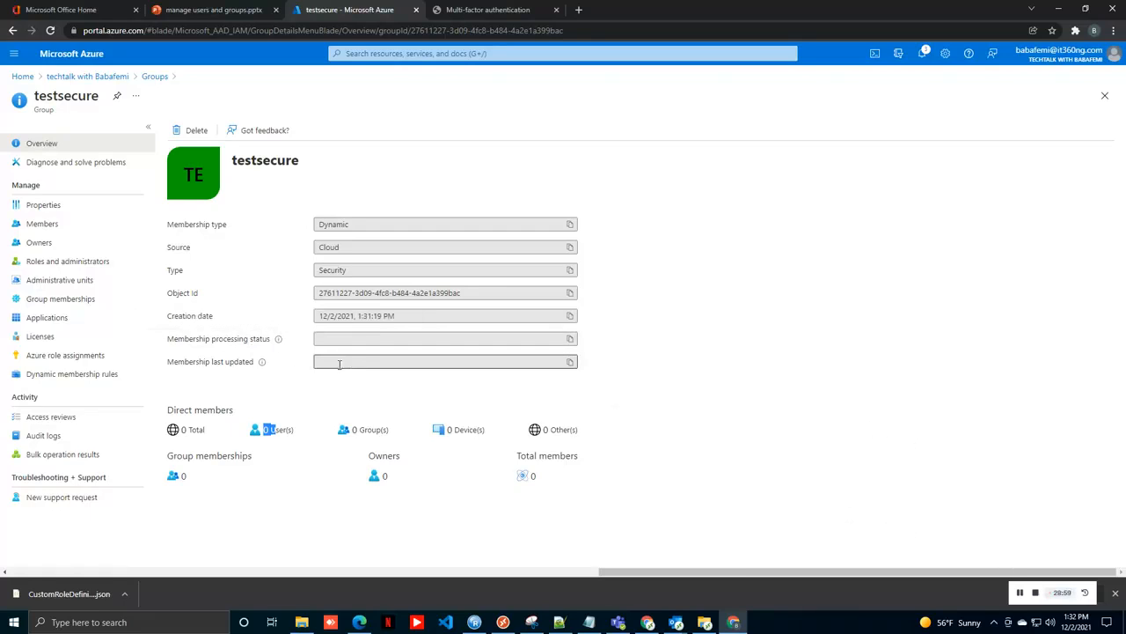
{"action": "left_click", "coordinate": [1021, 594]}
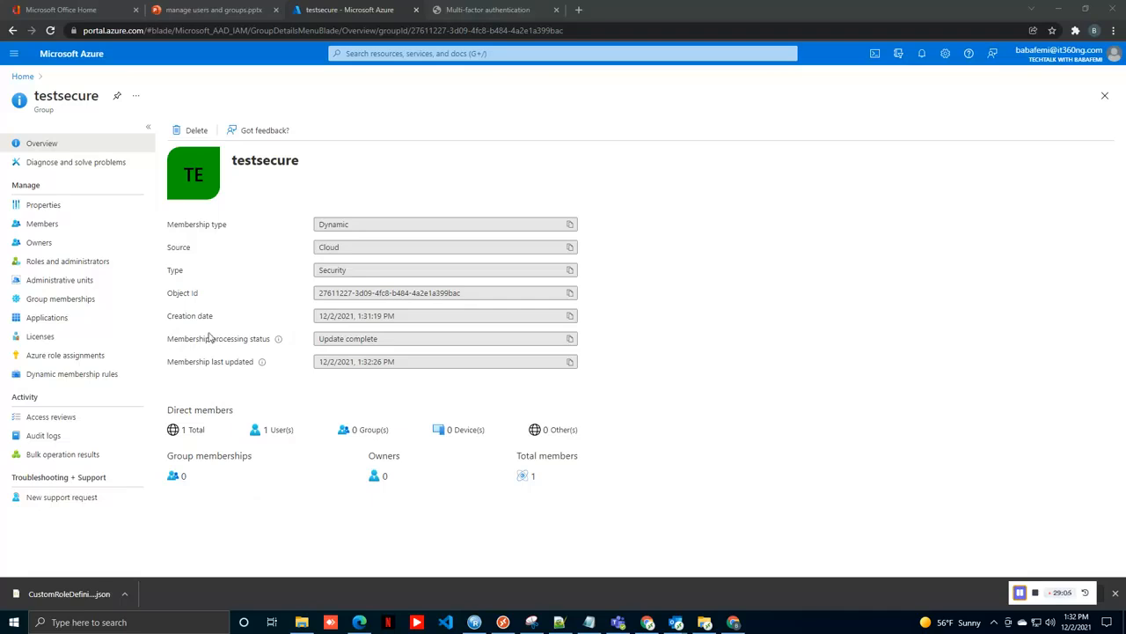
{"action": "left_click_drag", "start_coordinate": [237, 335], "coordinate": [321, 333]}
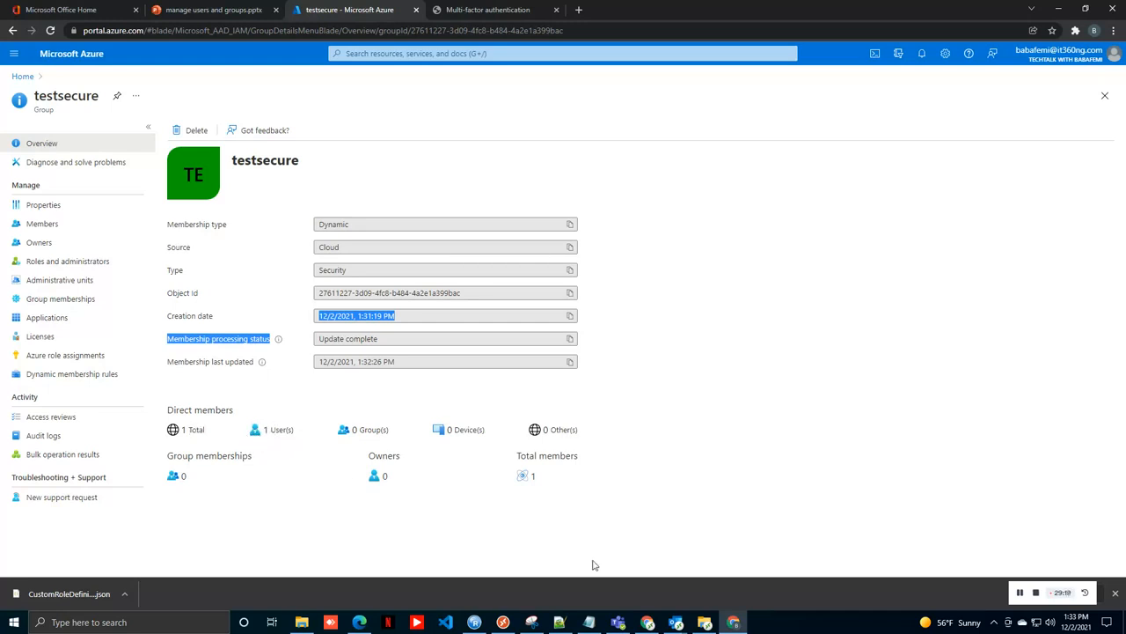
{"action": "left_click", "coordinate": [542, 473]}
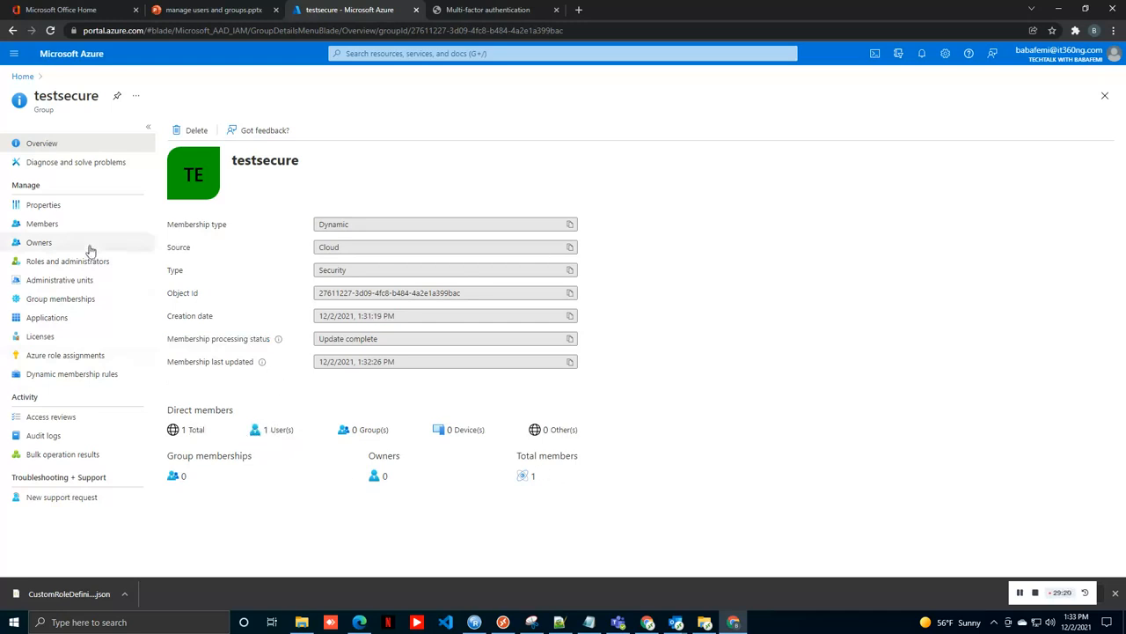
{"action": "left_click", "coordinate": [55, 223]}
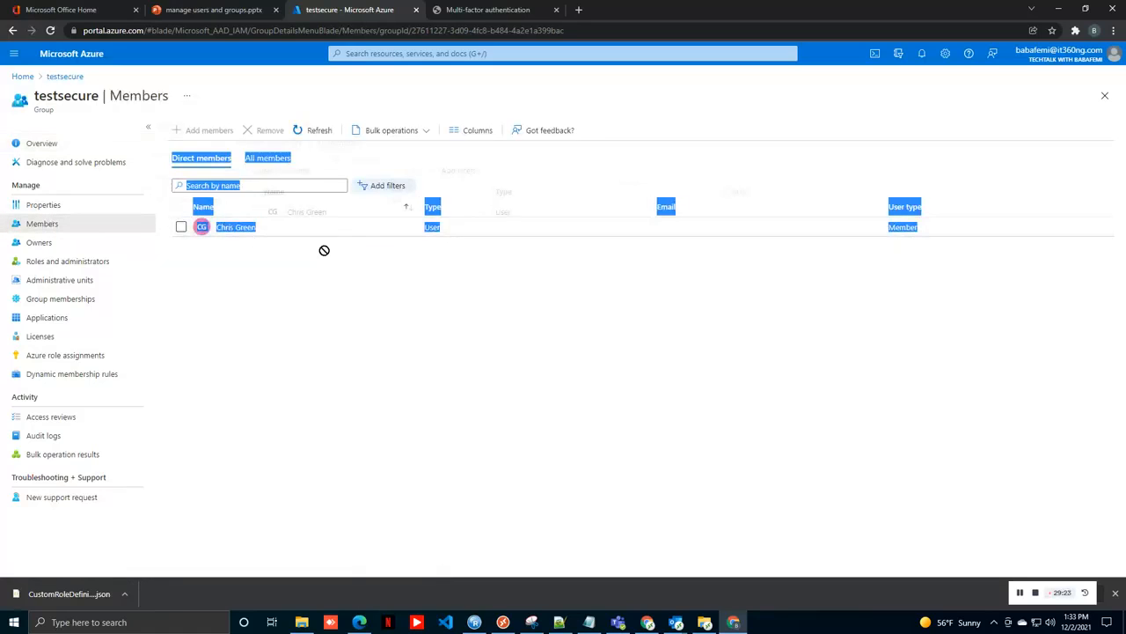
Step: Verify testsecure's only member has country Nigeria, then go back to the Azure home page
{"action": "left_click", "coordinate": [233, 229]}
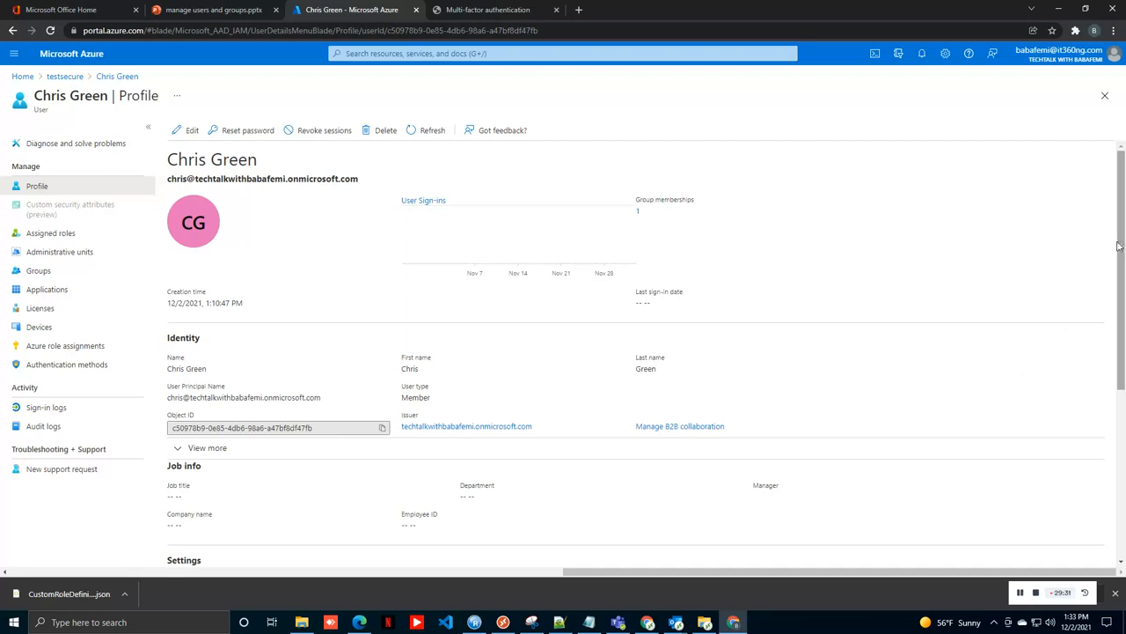
{"action": "left_click_drag", "start_coordinate": [1117, 246], "coordinate": [1119, 379]}
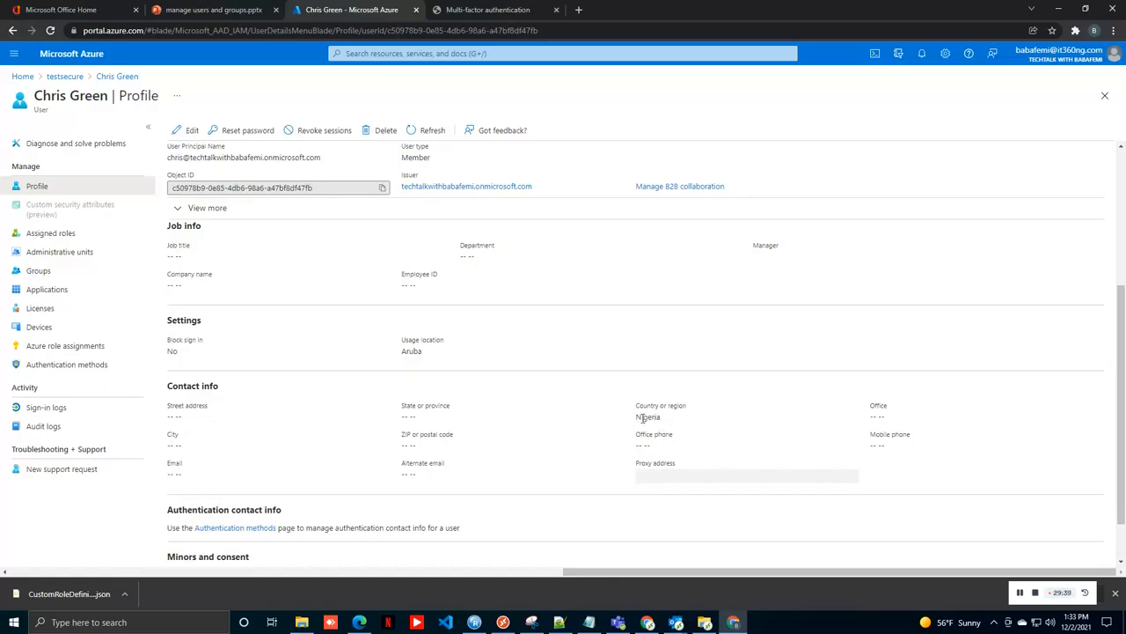
{"action": "left_click", "coordinate": [67, 78]}
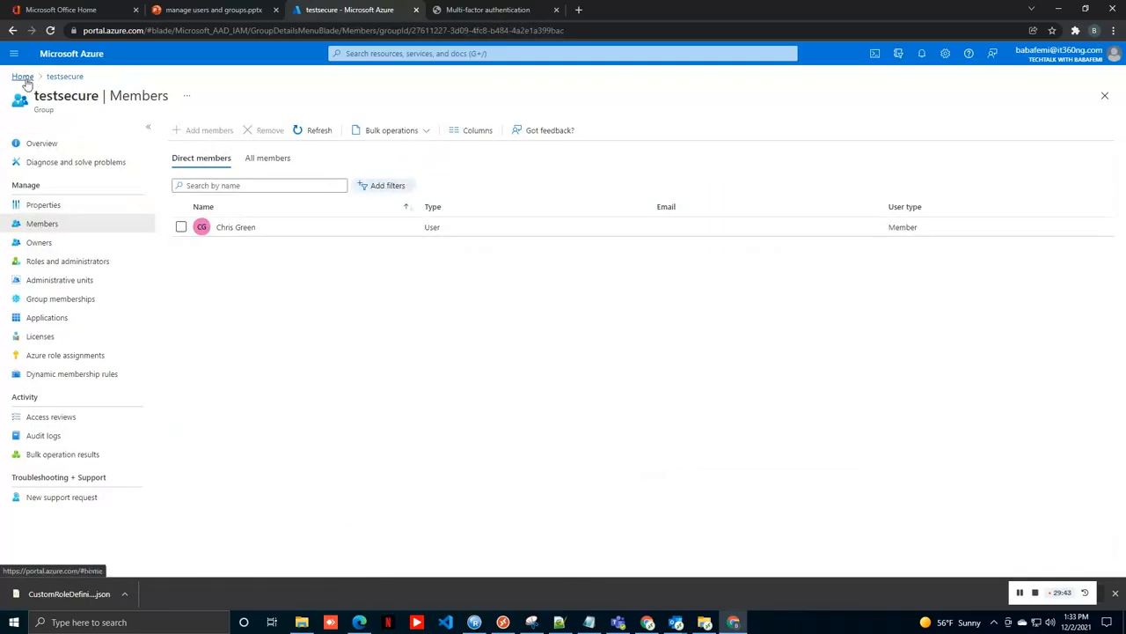
{"action": "left_click", "coordinate": [26, 81]}
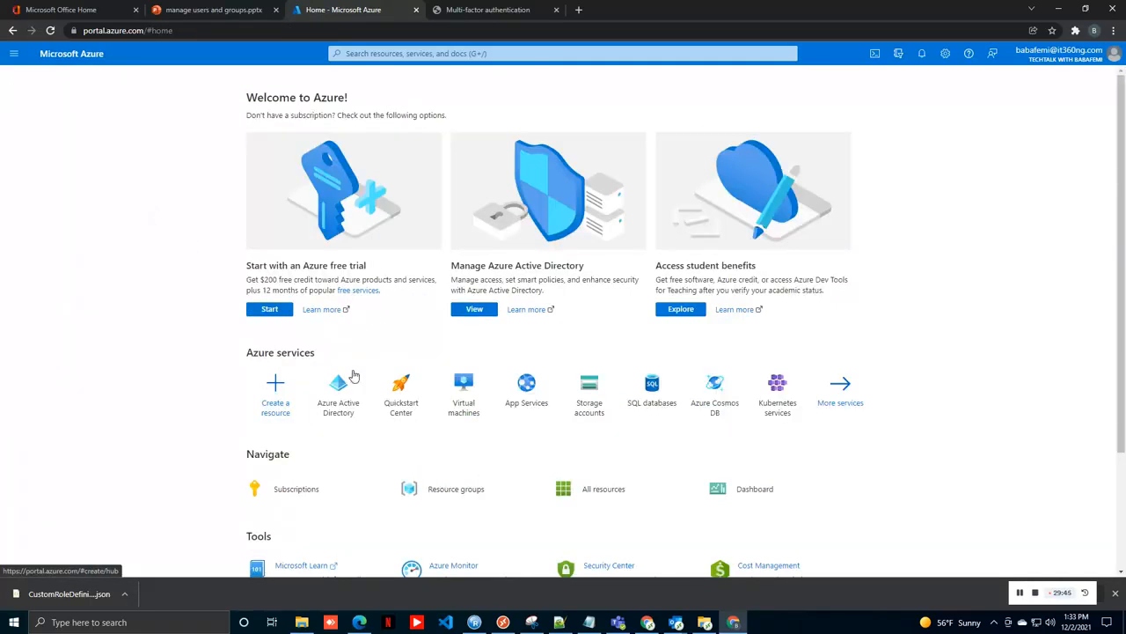
Step: From Azure AD Groups, start a new group named TestNot with Dynamic User membership
{"action": "left_click", "coordinate": [350, 398]}
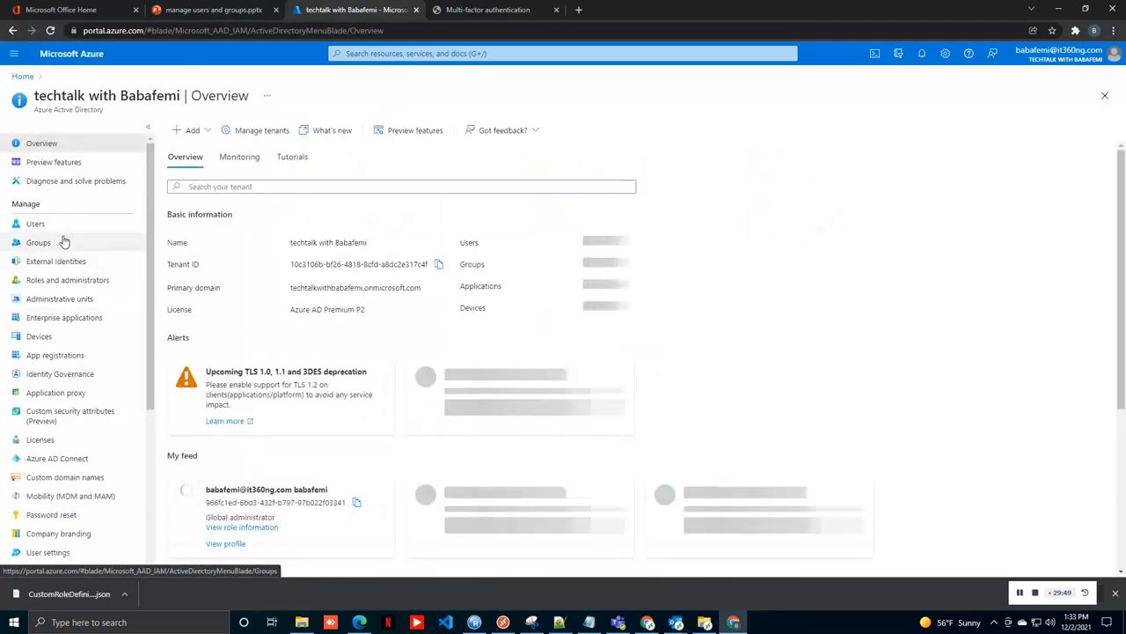
{"action": "left_click", "coordinate": [63, 242]}
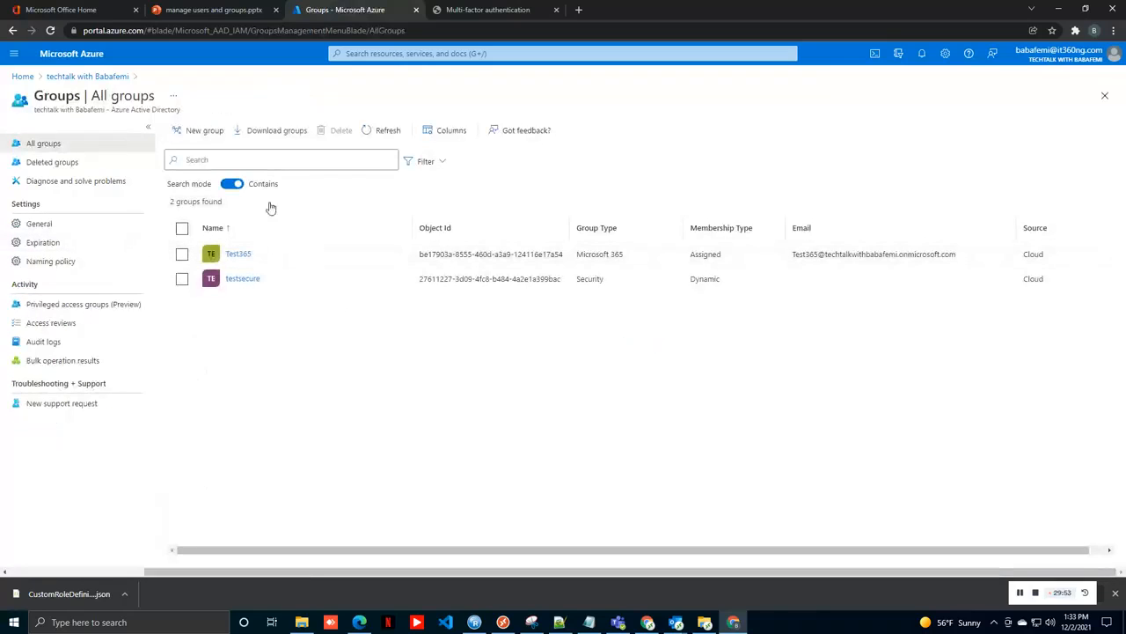
{"action": "left_click", "coordinate": [203, 132]}
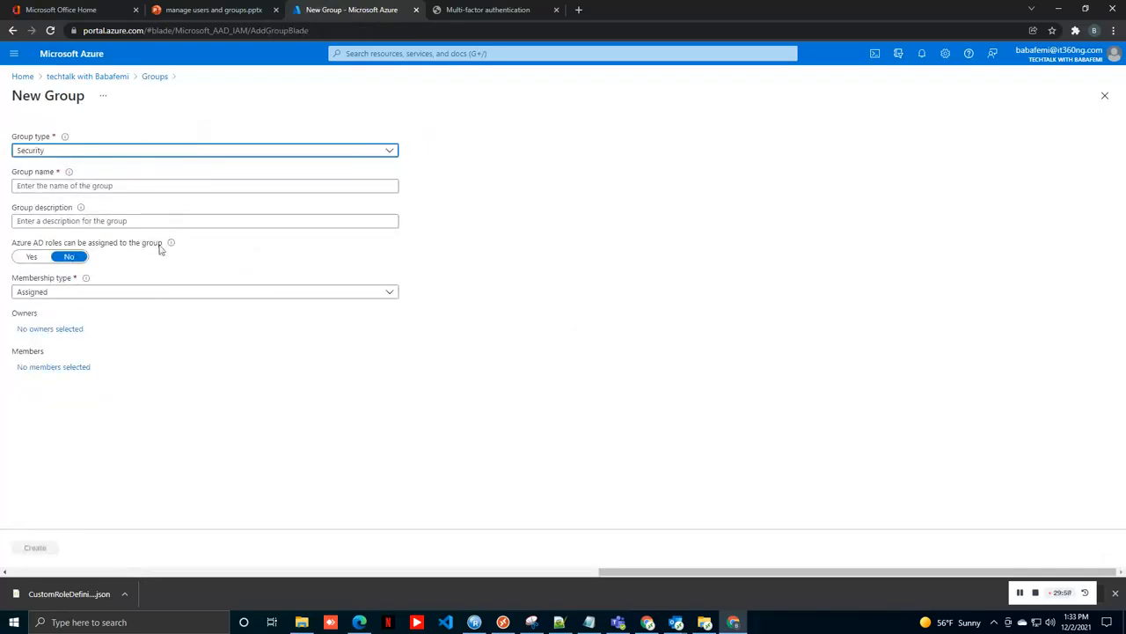
{"action": "left_click", "coordinate": [98, 184]}
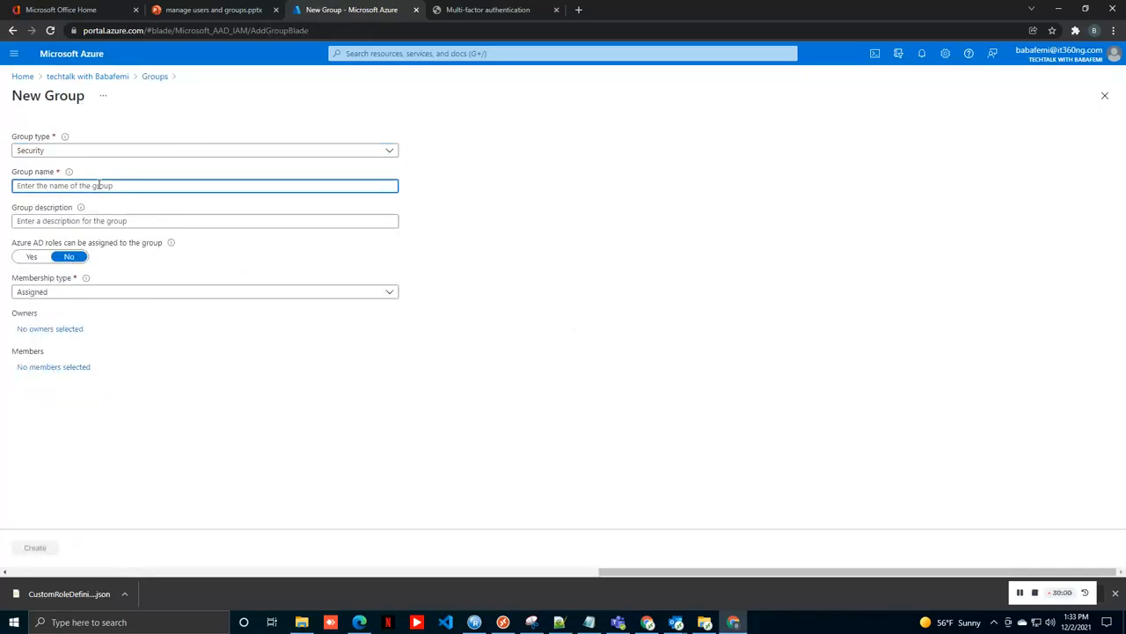
{"action": "type", "text": "TestNot"}
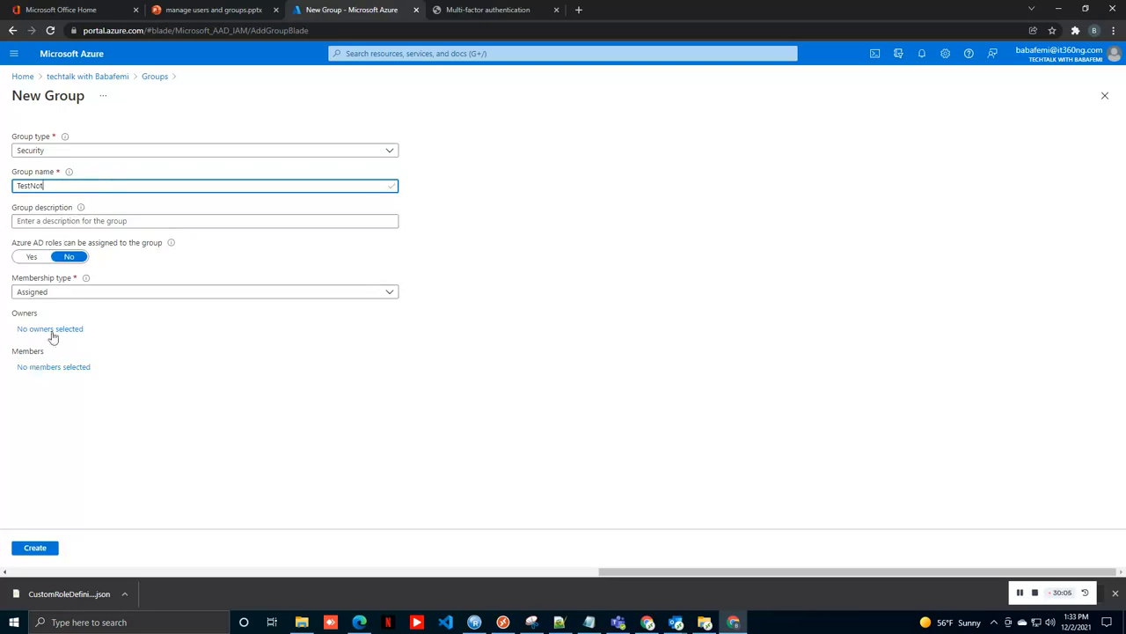
{"action": "left_click", "coordinate": [59, 296]}
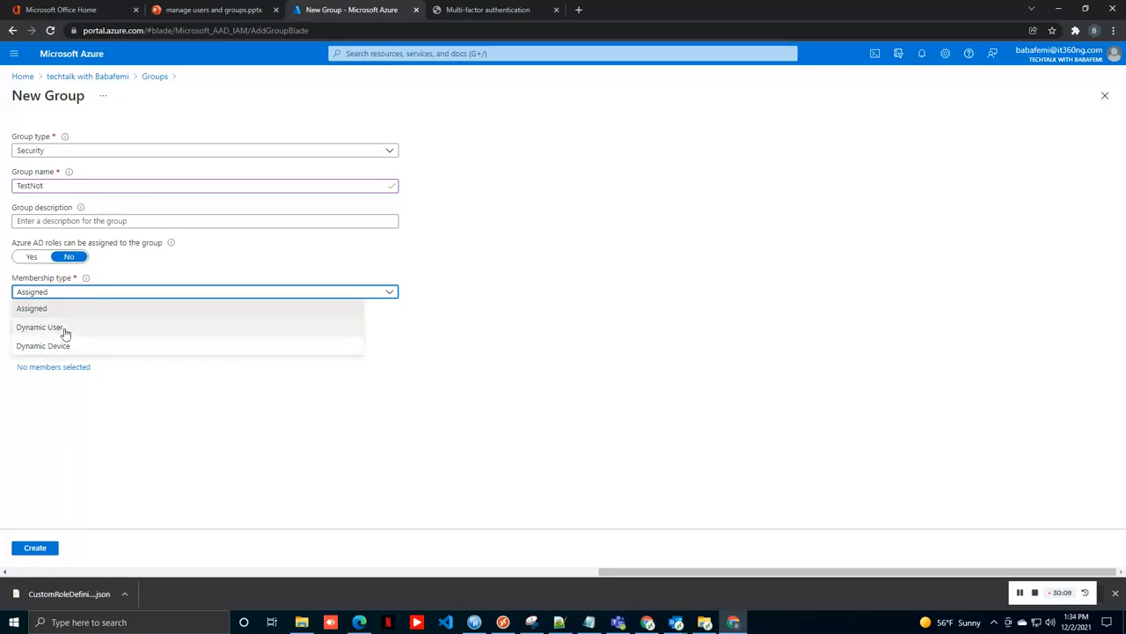
{"action": "left_click", "coordinate": [63, 330]}
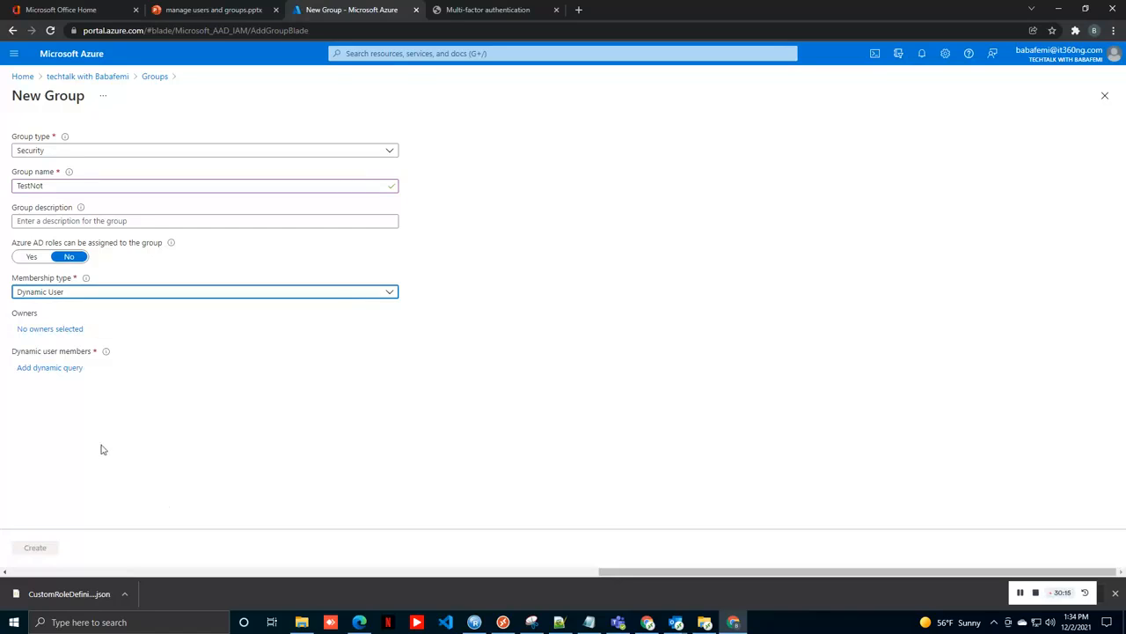
Step: Add the dynamic rule country Not Equals Nigeria, save it, and create the TestNot group
{"action": "left_click", "coordinate": [56, 367]}
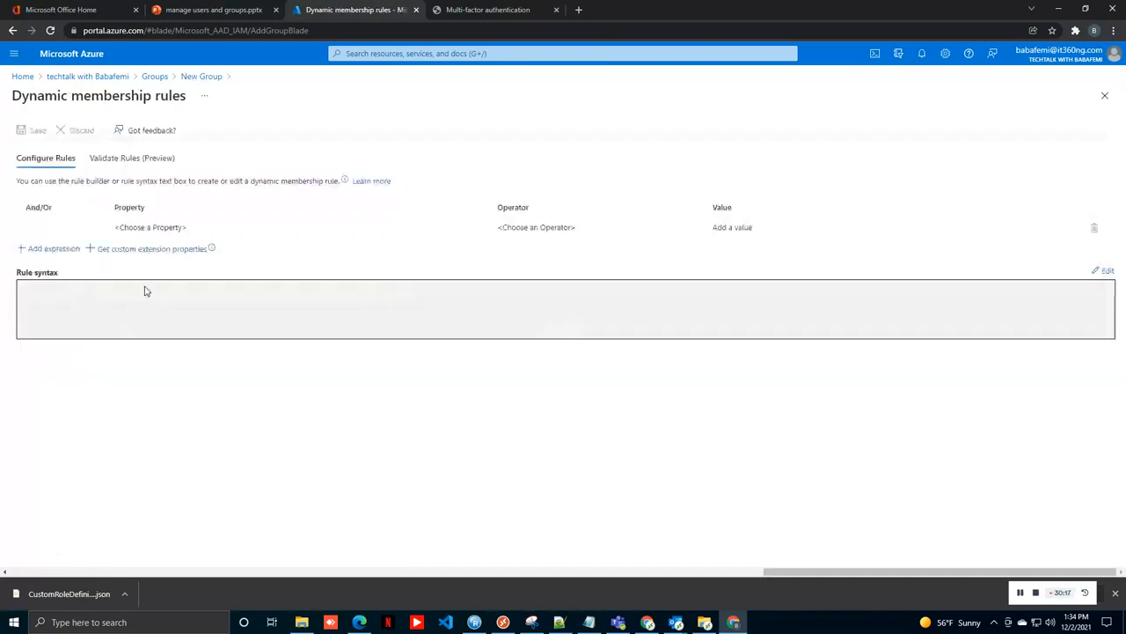
{"action": "left_click", "coordinate": [168, 228]}
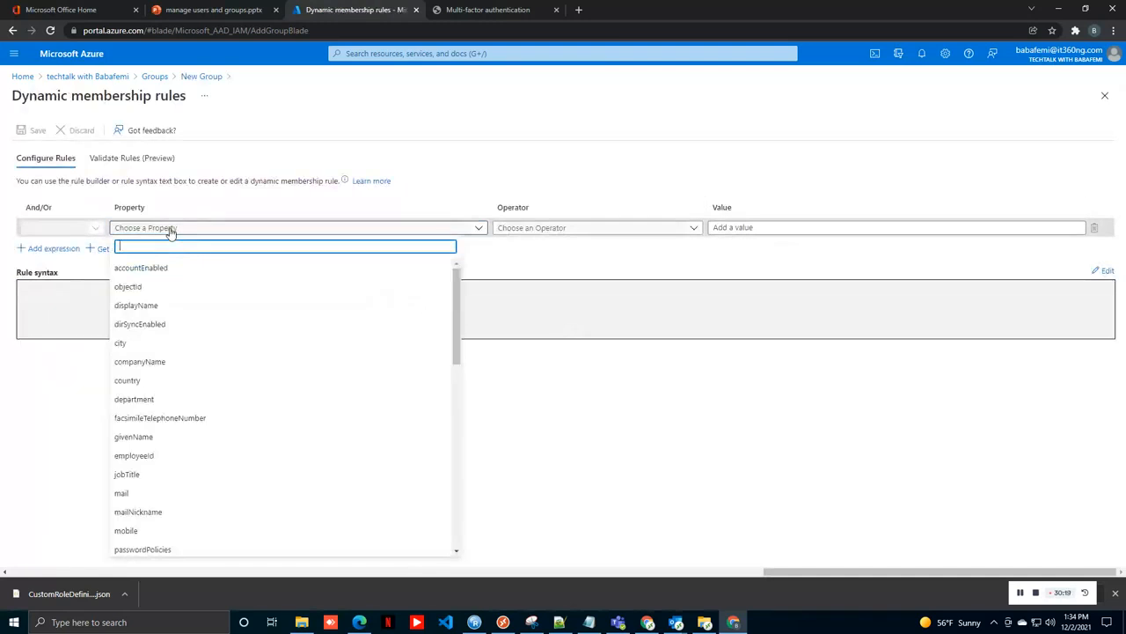
{"action": "left_click", "coordinate": [181, 379]}
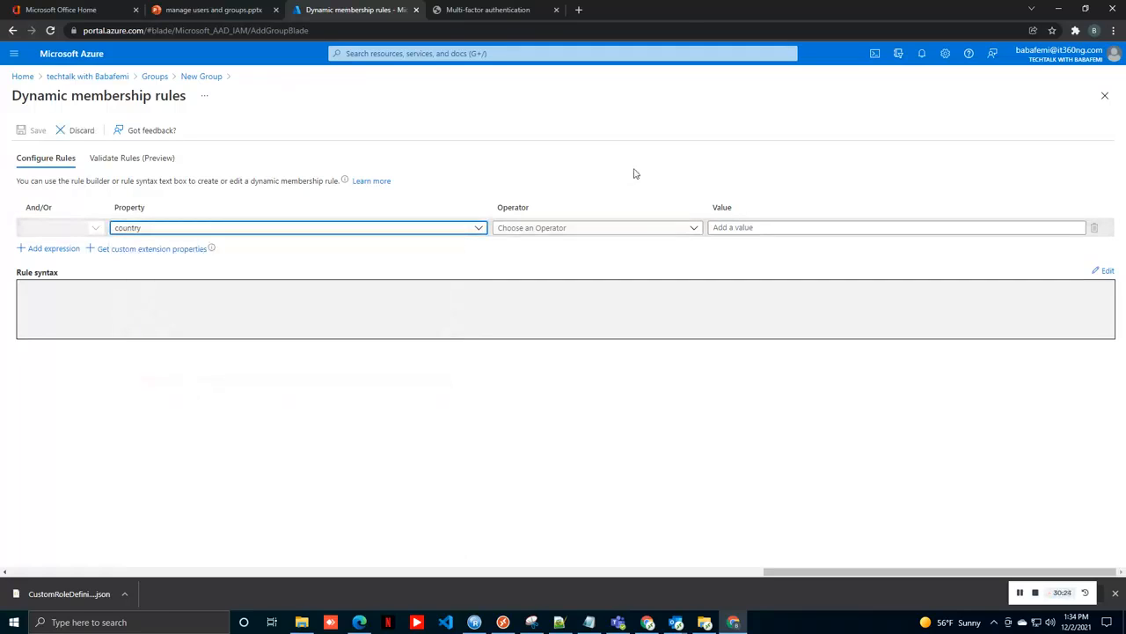
{"action": "left_click", "coordinate": [692, 229]}
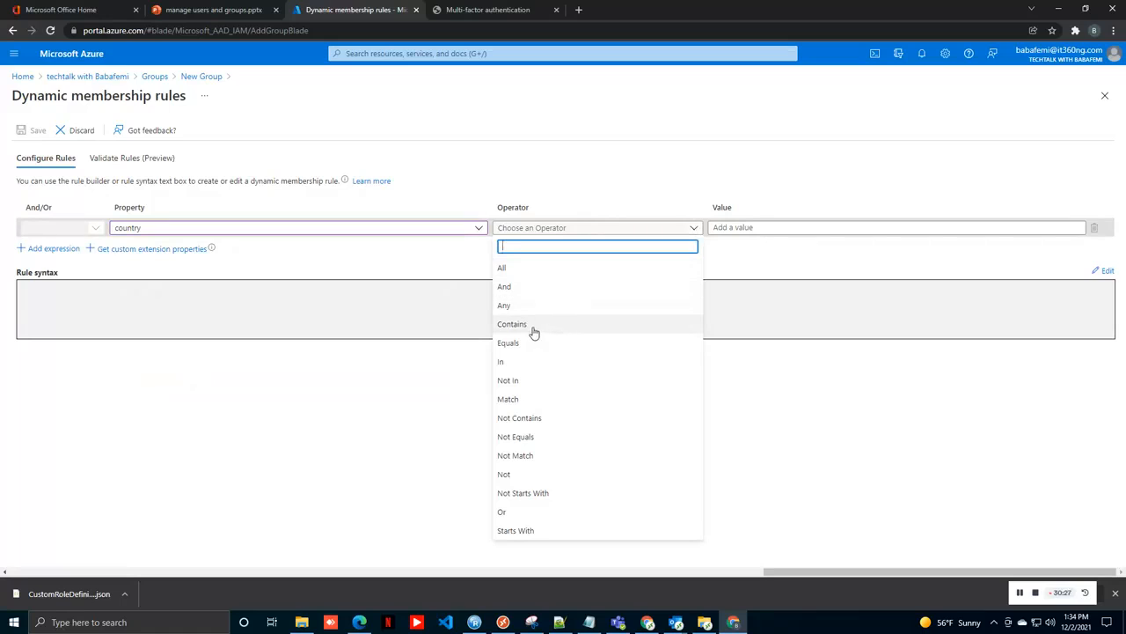
{"action": "left_click", "coordinate": [522, 438]}
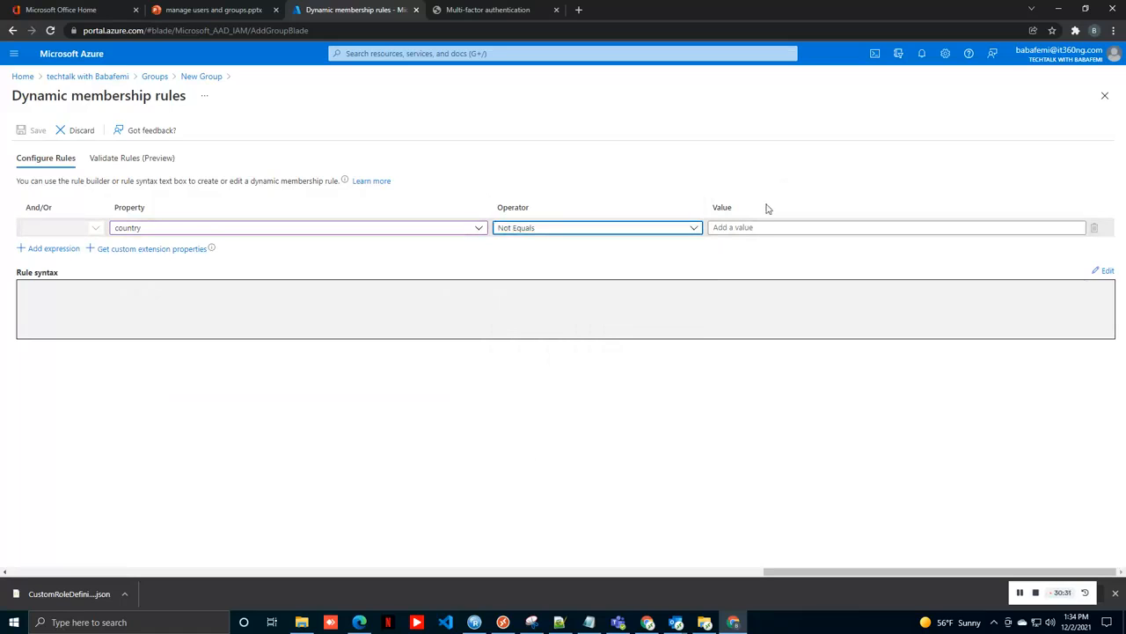
{"action": "left_click", "coordinate": [748, 227]}
{"action": "type", "text": "Ni"}
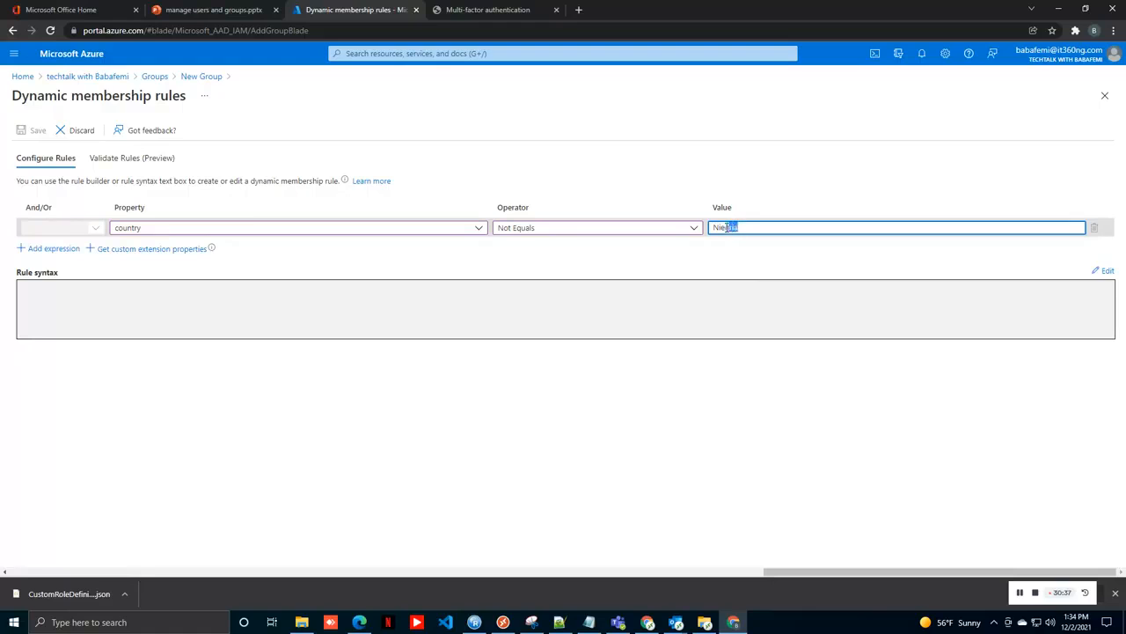
{"action": "type", "text": "ge"}
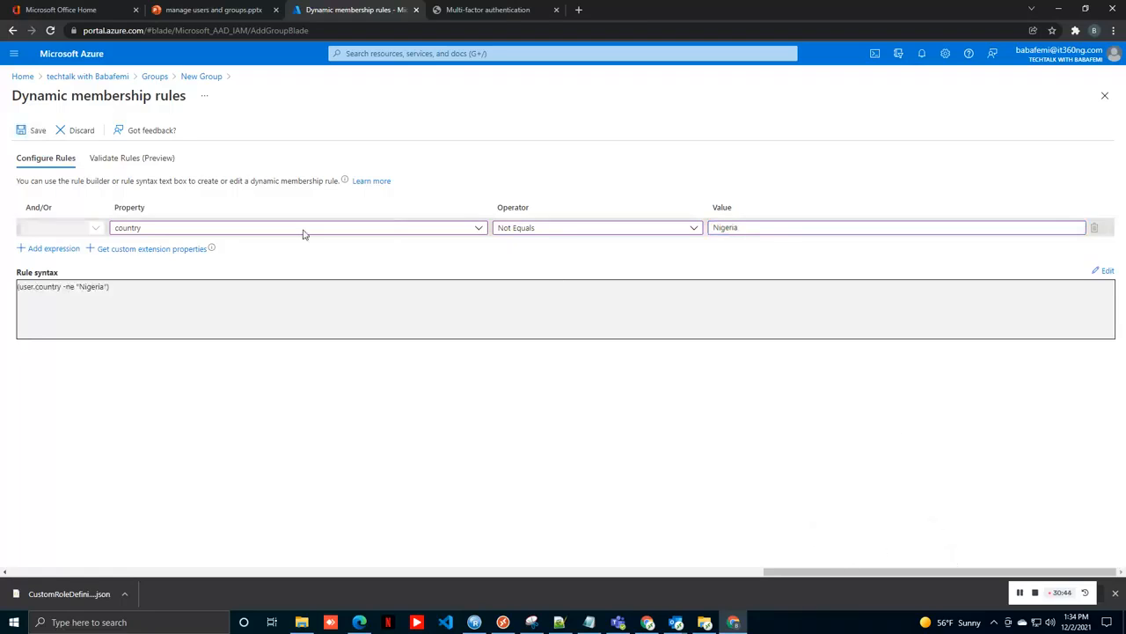
{"action": "left_click", "coordinate": [31, 131]}
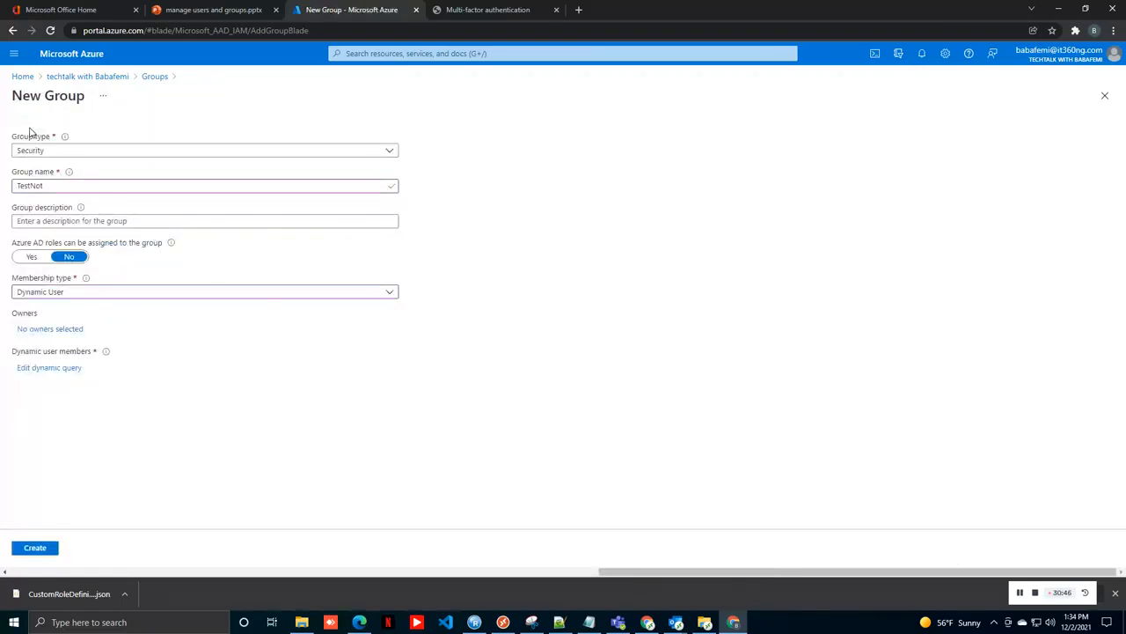
{"action": "left_click", "coordinate": [29, 549]}
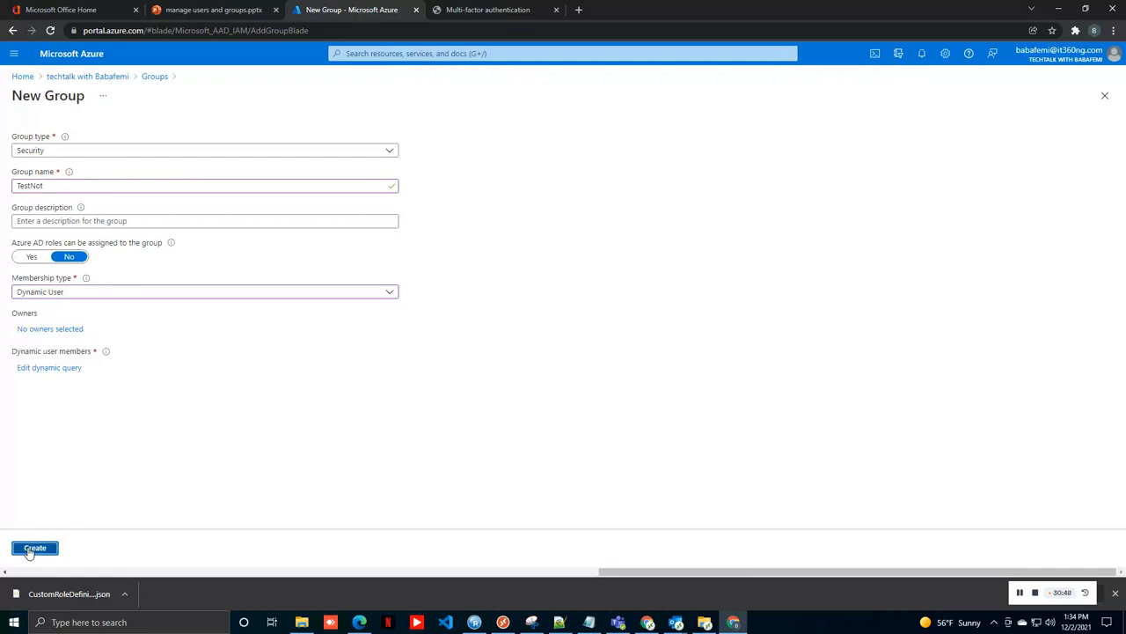
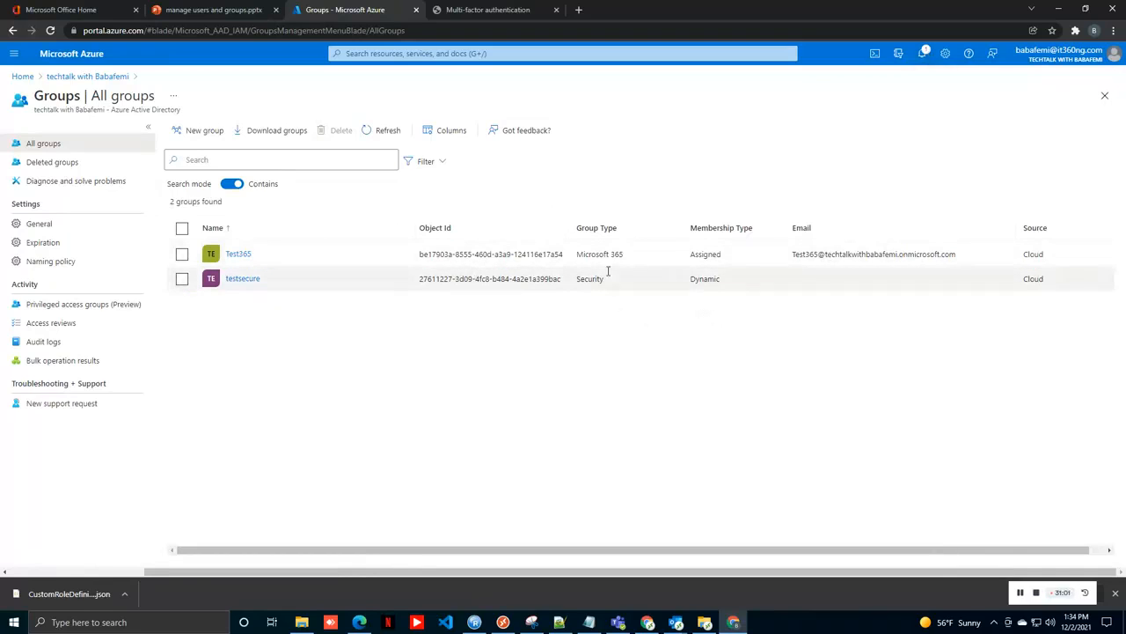
Step: Refresh the All groups list and reload the portal until TestNot appears as the third group
{"action": "left_click", "coordinate": [389, 130]}
{"action": "left_click", "coordinate": [389, 130]}
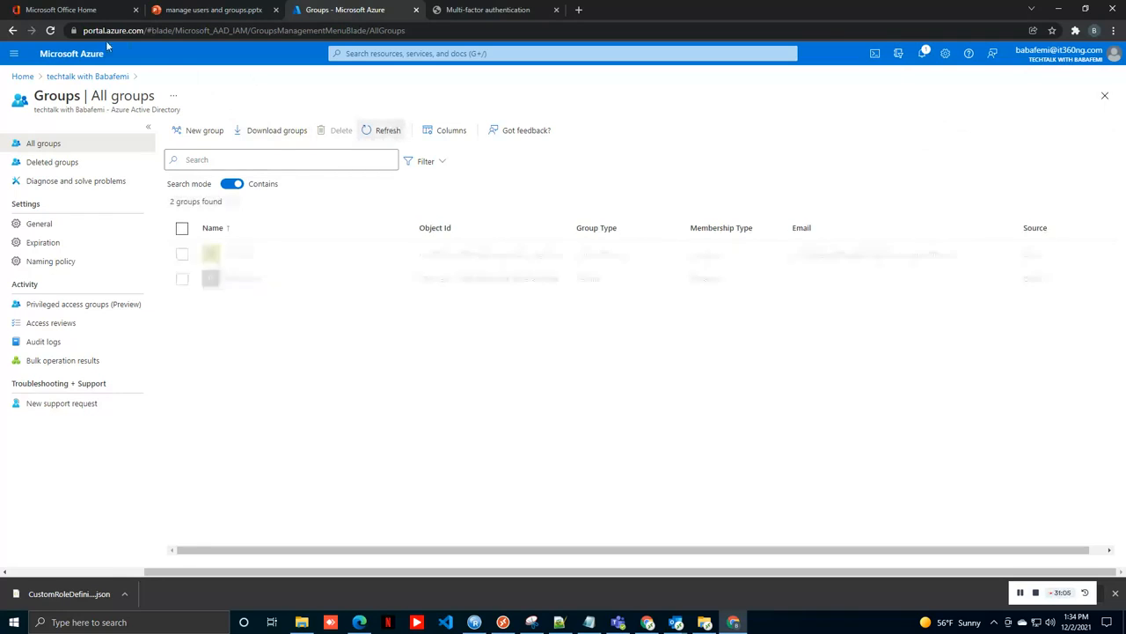
{"action": "left_click", "coordinate": [53, 33]}
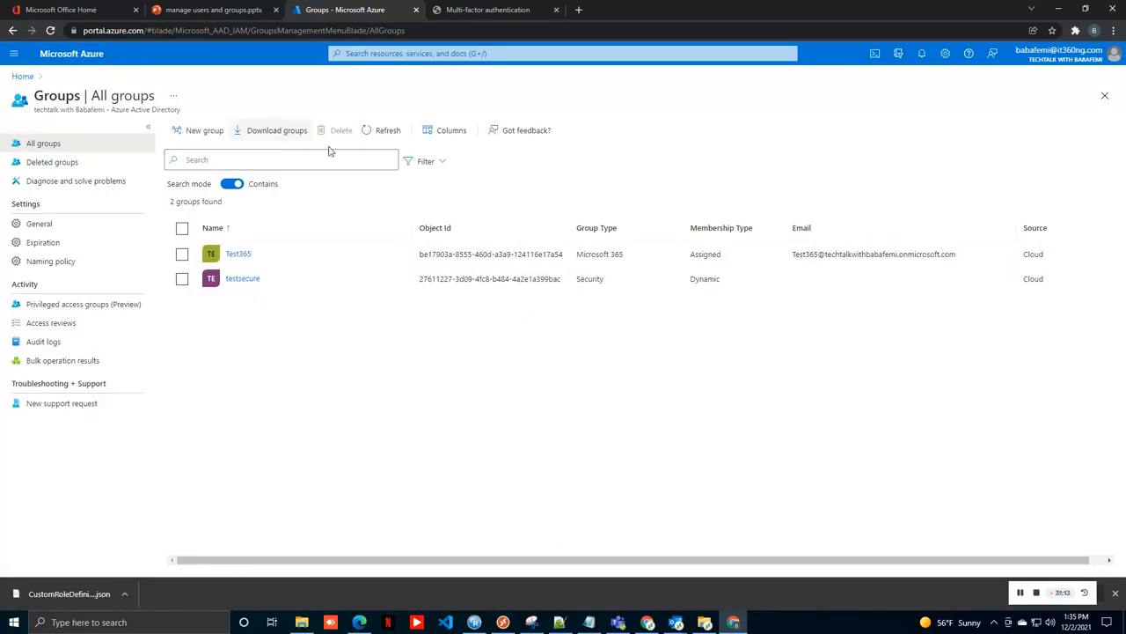
{"action": "left_click", "coordinate": [390, 131]}
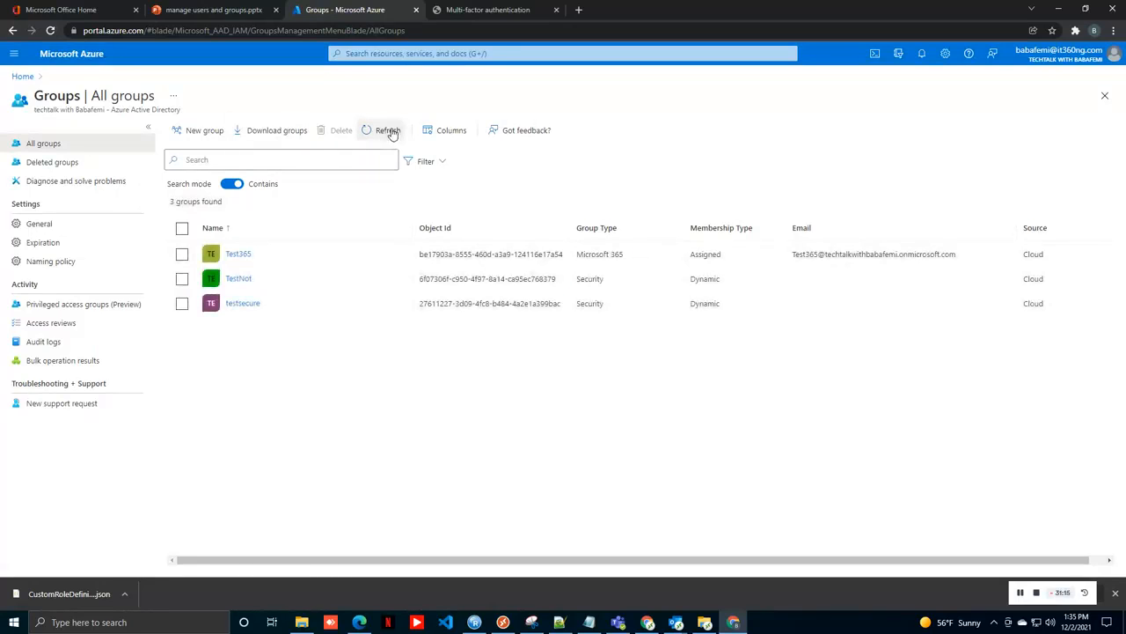
Step: Open TestNot's overview and reload it; it still shows 0 direct and total members
{"action": "left_click", "coordinate": [236, 279]}
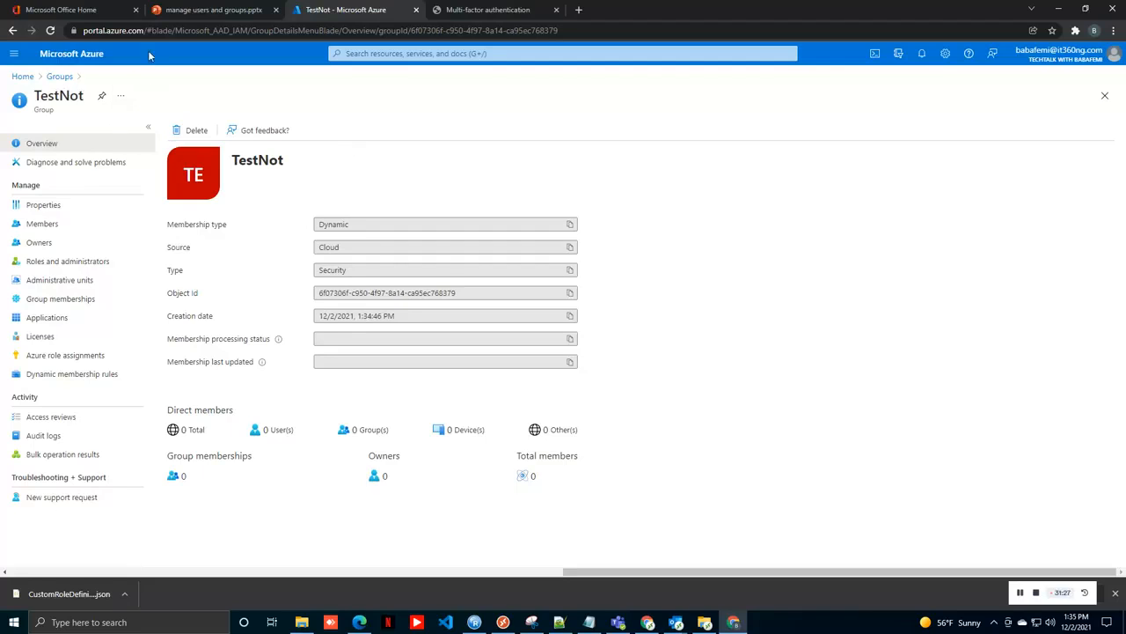
{"action": "left_click", "coordinate": [51, 31]}
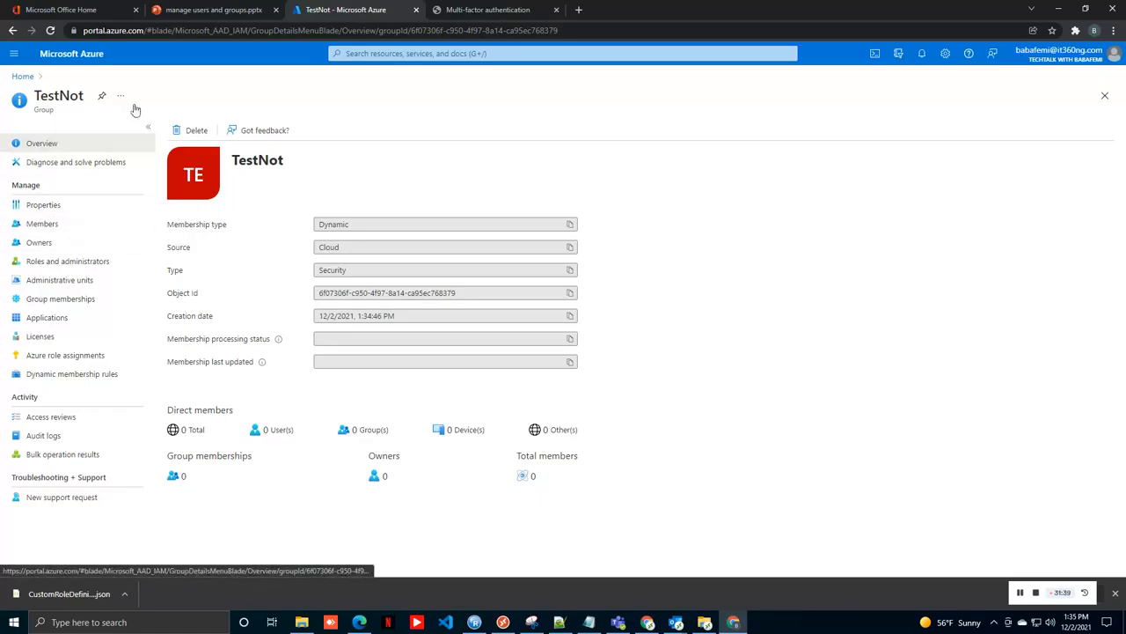
Step: Review the Azure AD Users list, then return to All groups showing Test365, TestNot and testsecure
{"action": "left_click", "coordinate": [22, 77]}
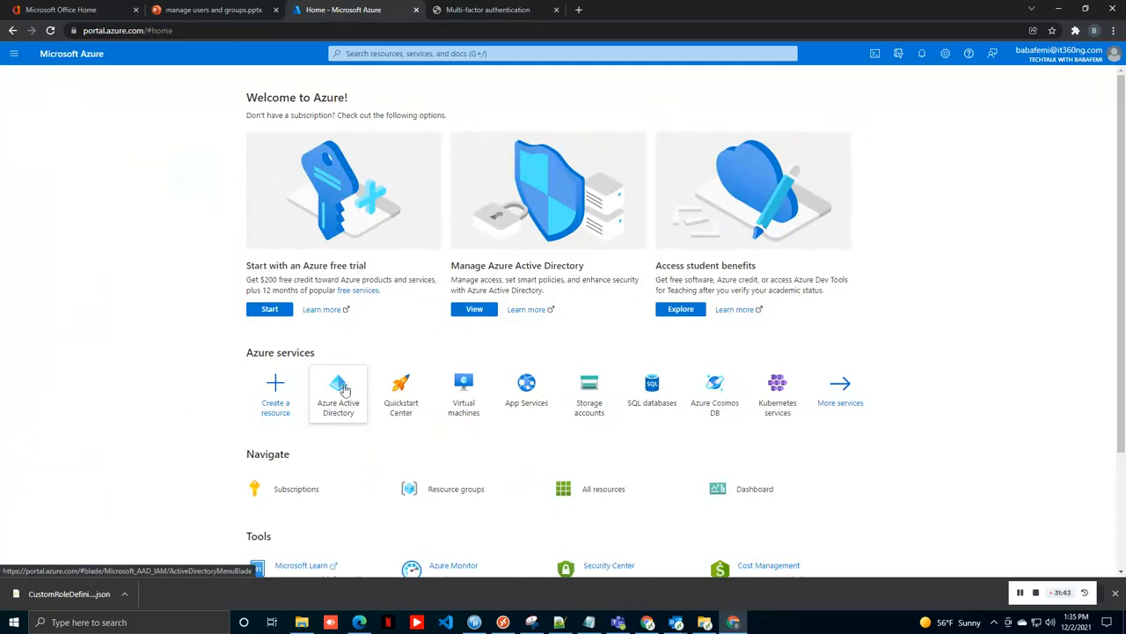
{"action": "left_click", "coordinate": [344, 391]}
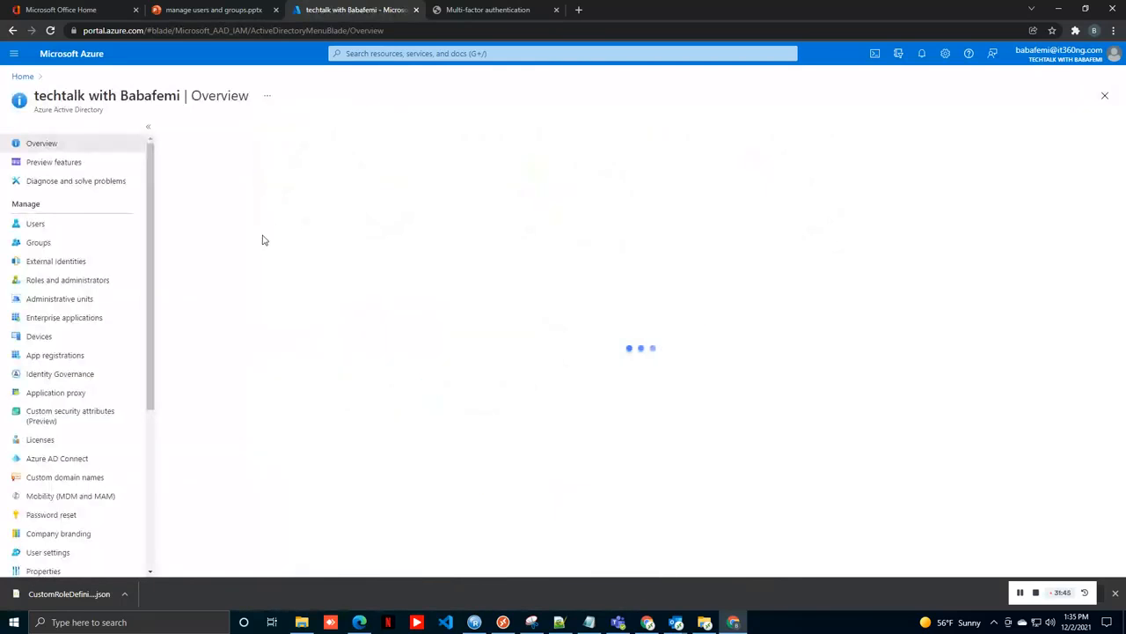
{"action": "left_click", "coordinate": [74, 227]}
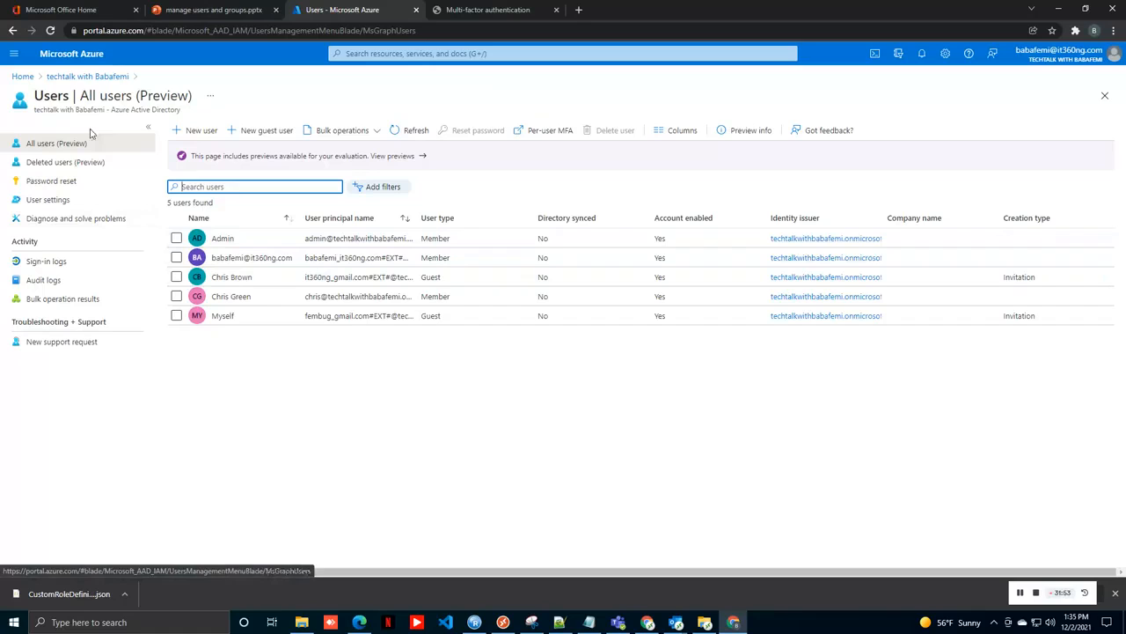
{"action": "left_click", "coordinate": [82, 77]}
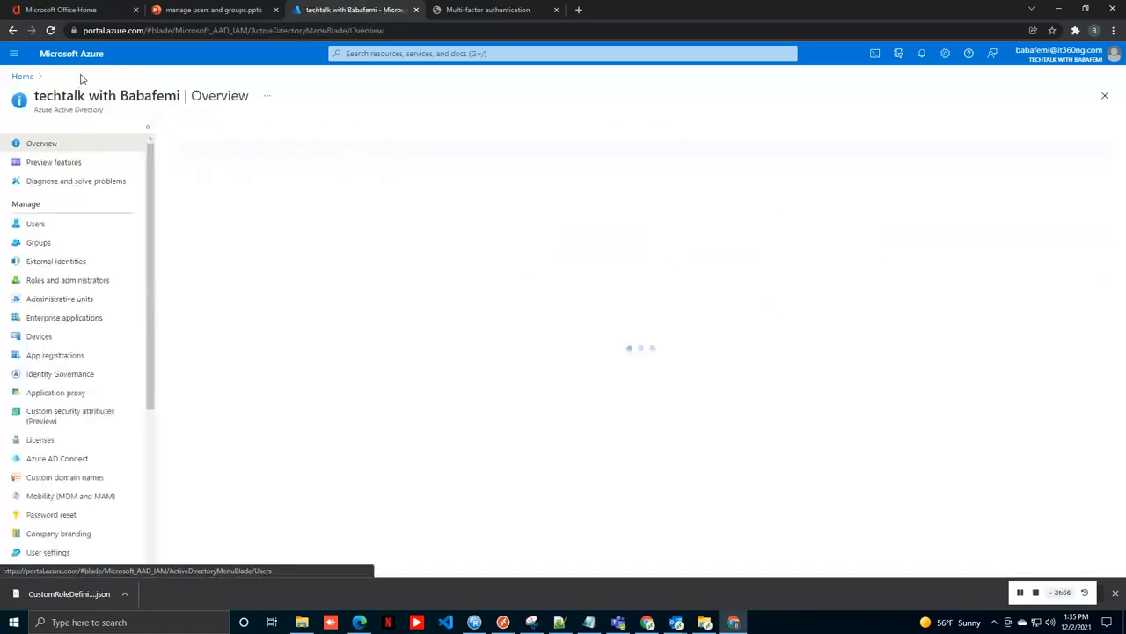
{"action": "left_click", "coordinate": [49, 242]}
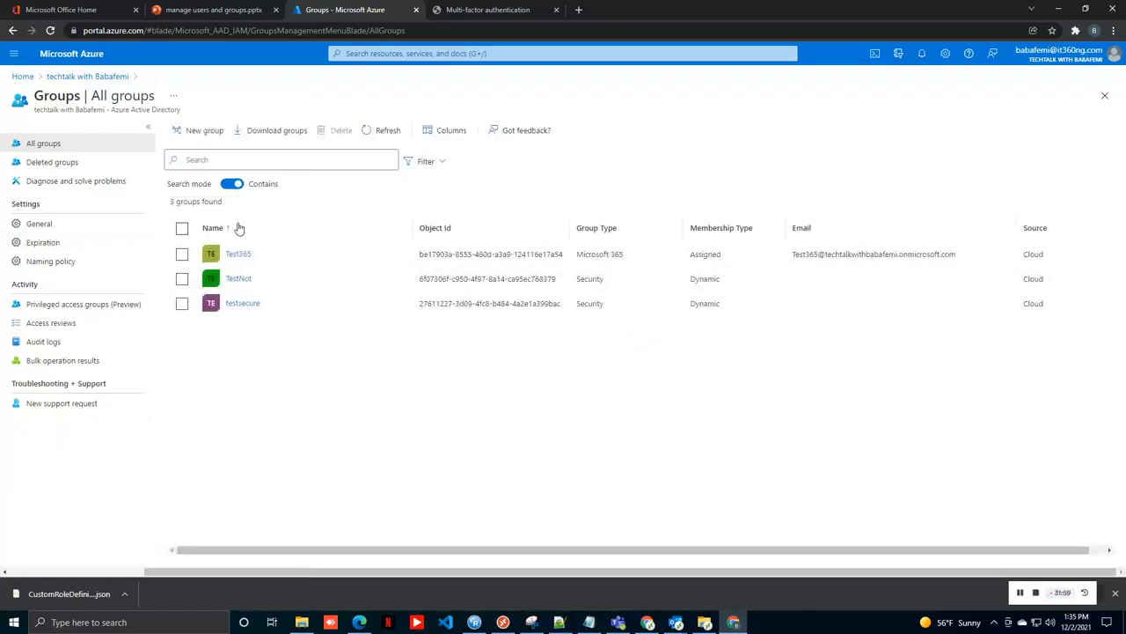
Step: Confirm TestNot lists 4 direct members, two Members and two Guests, then switch to the manage users and groups slides
{"action": "left_click", "coordinate": [239, 279]}
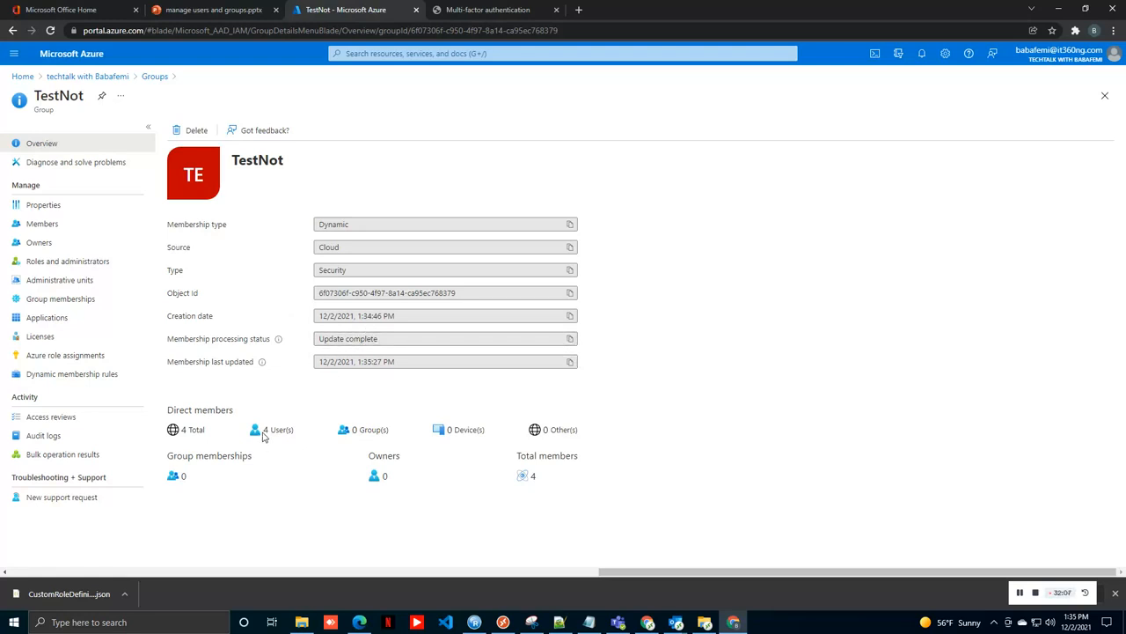
{"action": "left_click", "coordinate": [1018, 593]}
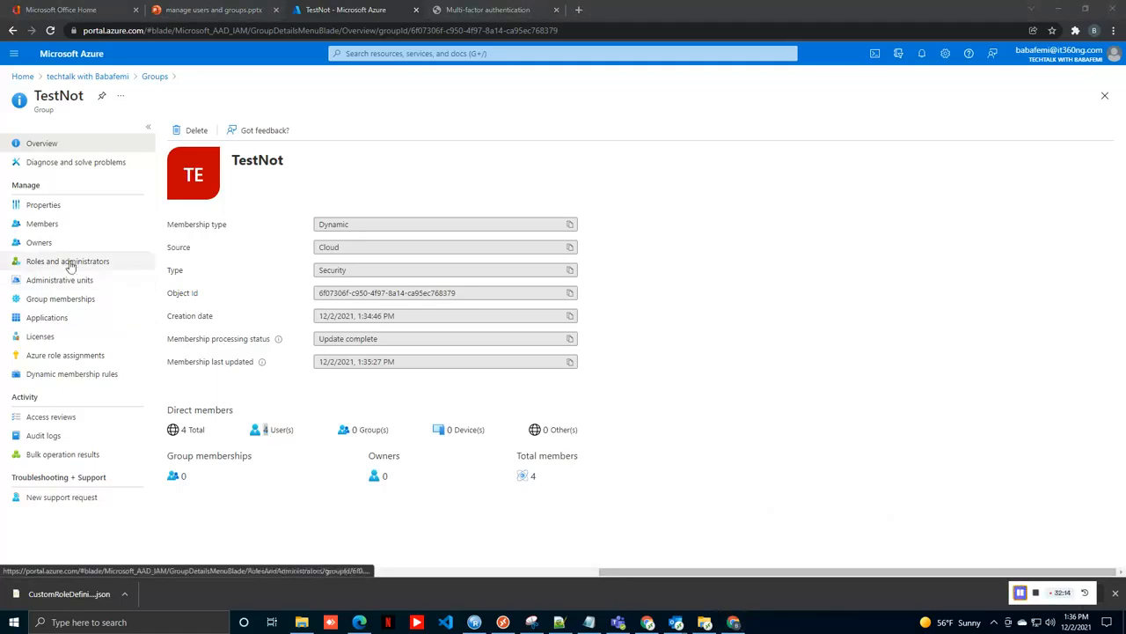
{"action": "left_click", "coordinate": [54, 226]}
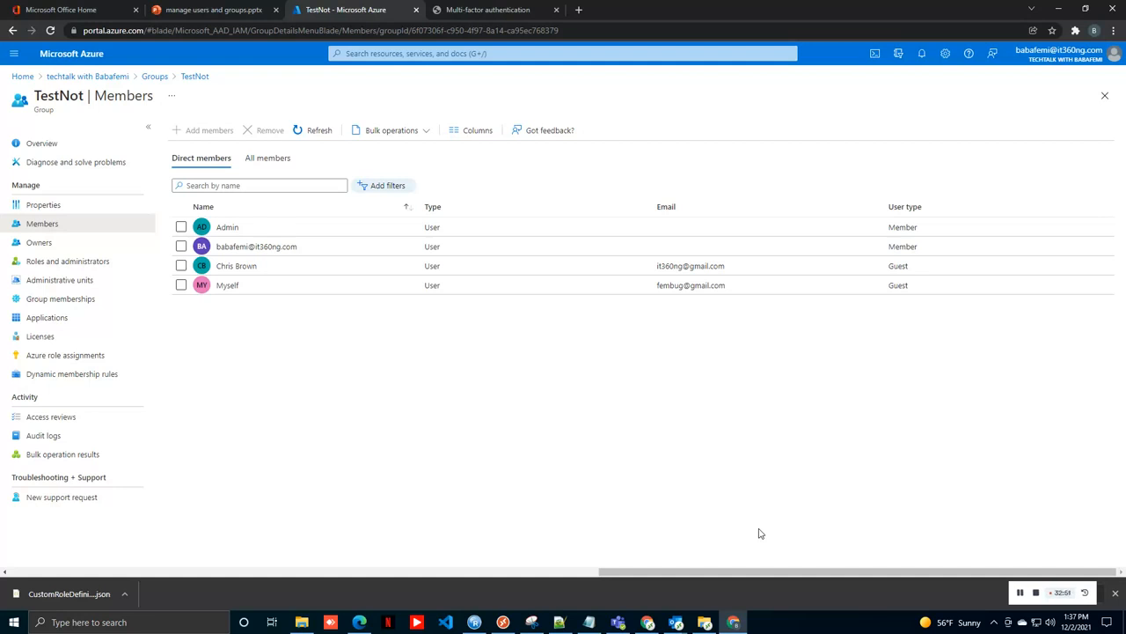
{"action": "left_click", "coordinate": [197, 13]}
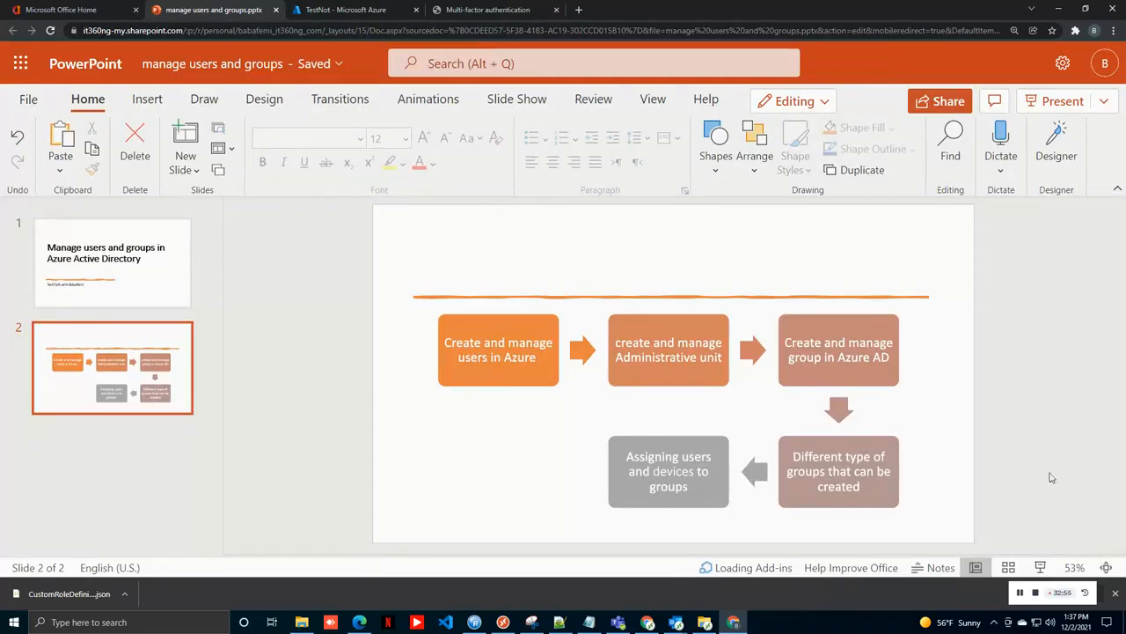